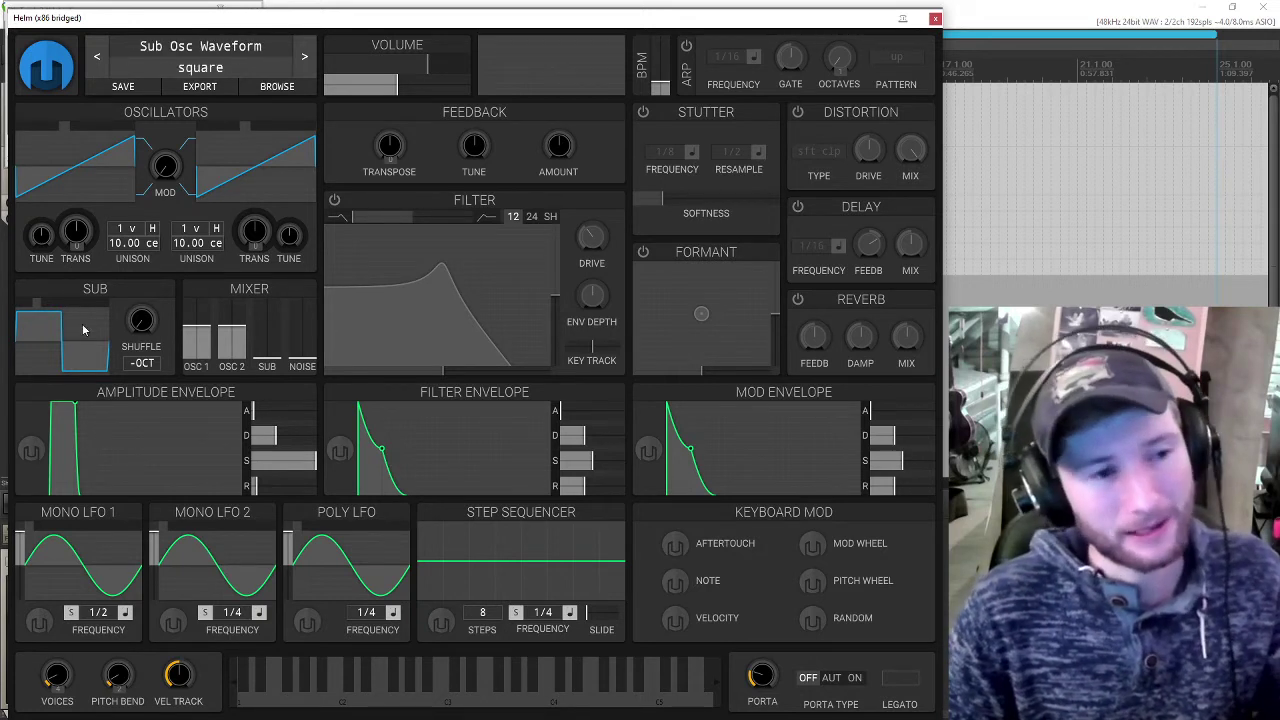
Step: Bring oscillators 1 and 2 down to zero in the mixer, raise the sub level, and try the sub's octave-down switch on and off
{"action": "left_click_drag", "start_coordinate": [196, 330], "coordinate": [271, 330]}
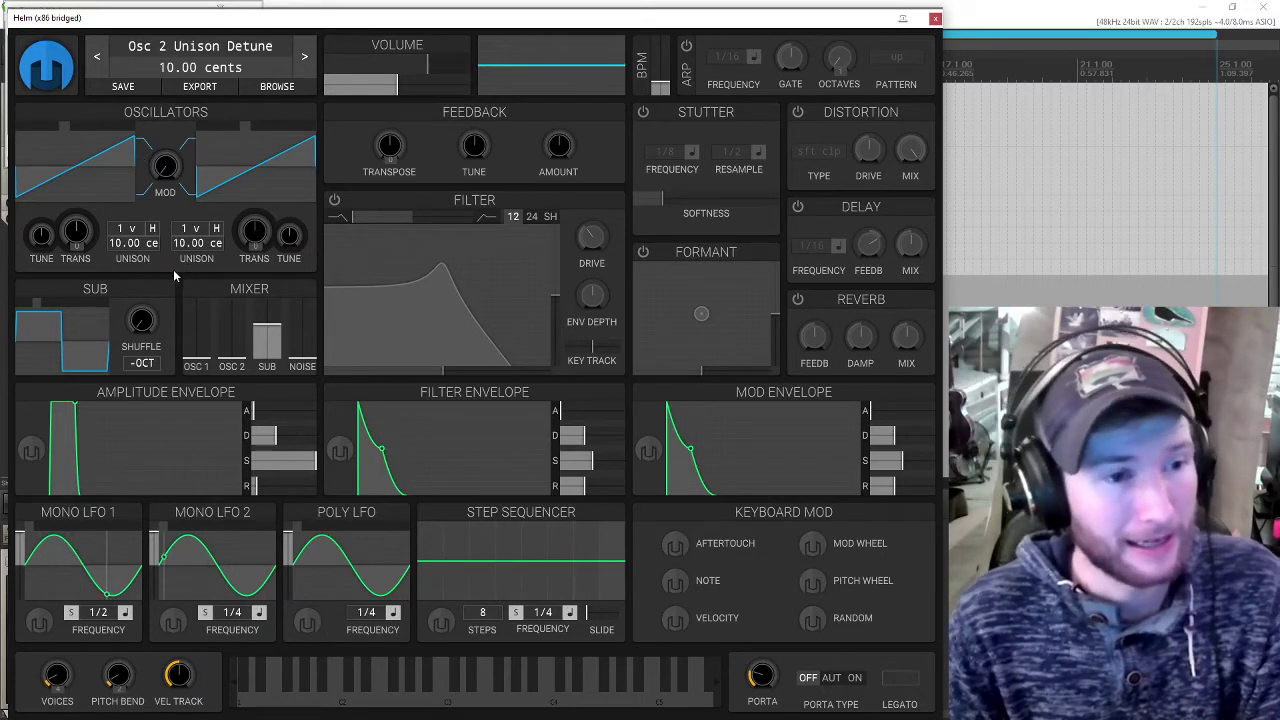
{"action": "left_click", "coordinate": [141, 363]}
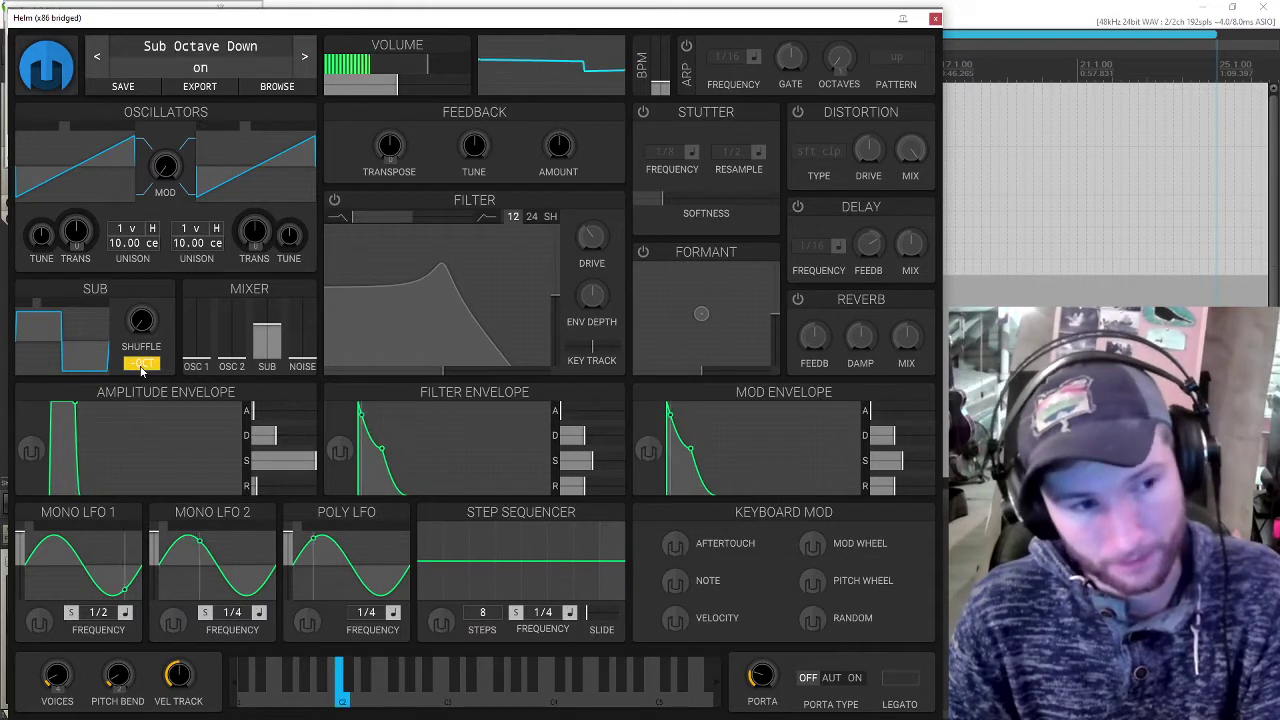
{"action": "left_click", "coordinate": [141, 364]}
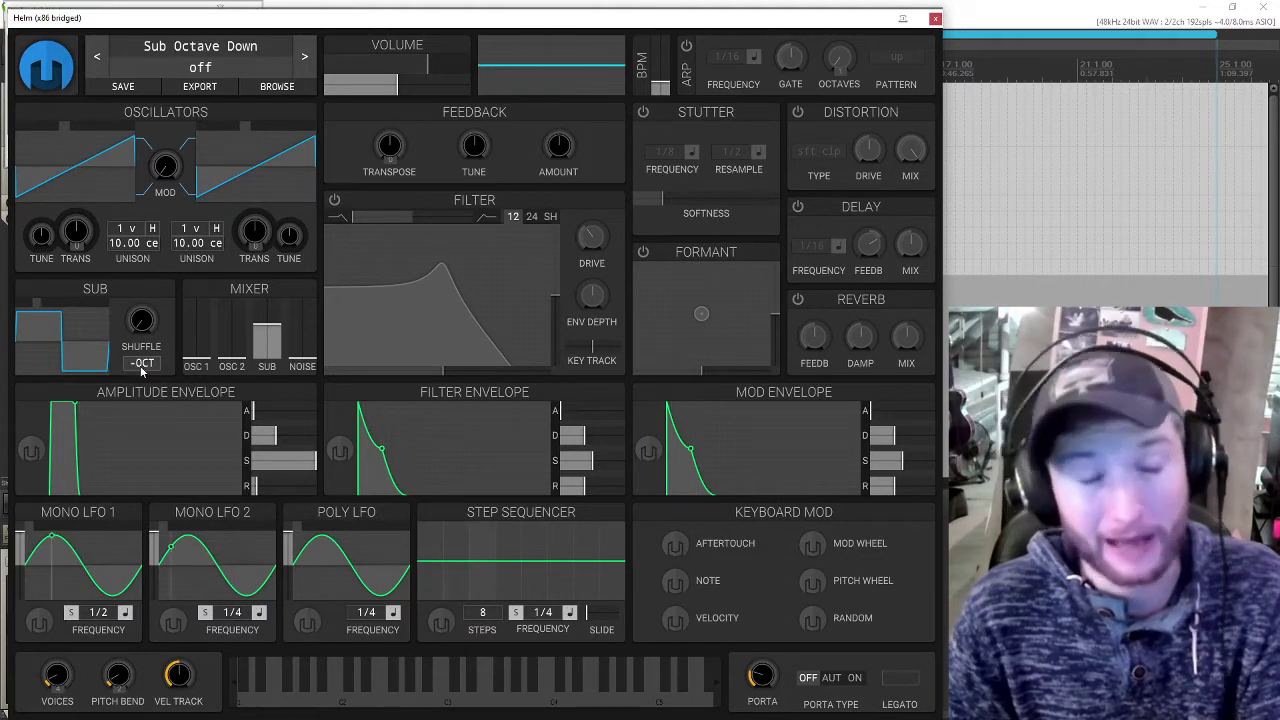
Step: Try the sub oscillator's other waveforms, including saw and sine, and return it to square
{"action": "right_click", "coordinate": [21, 311]}
{"action": "left_click", "coordinate": [35, 308]}
{"action": "left_click", "coordinate": [55, 305]}
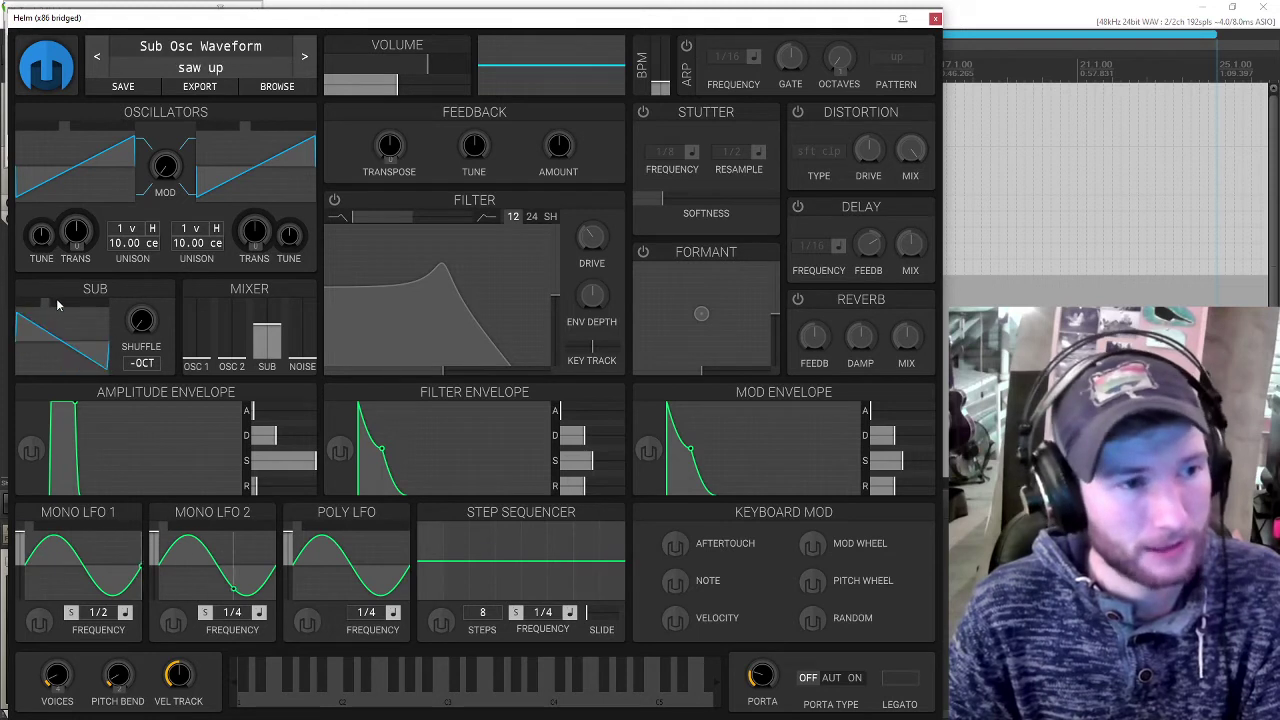
{"action": "left_click", "coordinate": [67, 305]}
{"action": "left_click", "coordinate": [60, 300]}
{"action": "right_click", "coordinate": [45, 303]}
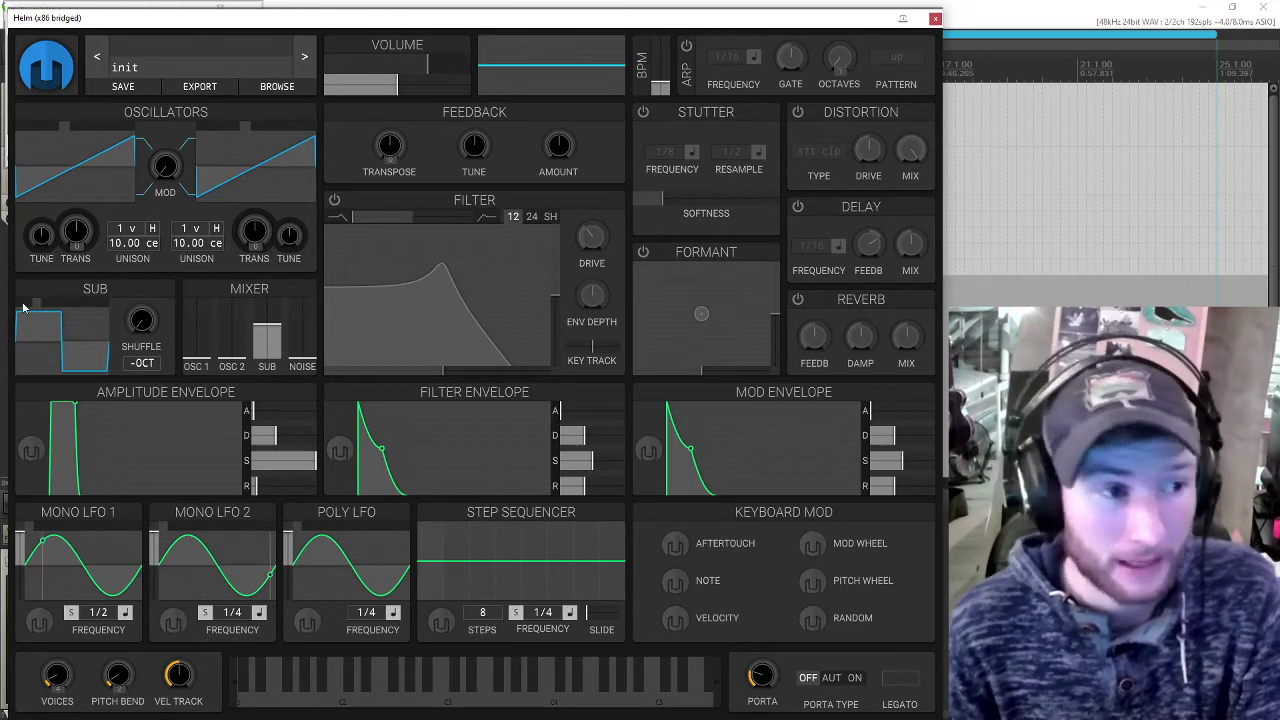
{"action": "right_click", "coordinate": [24, 308]}
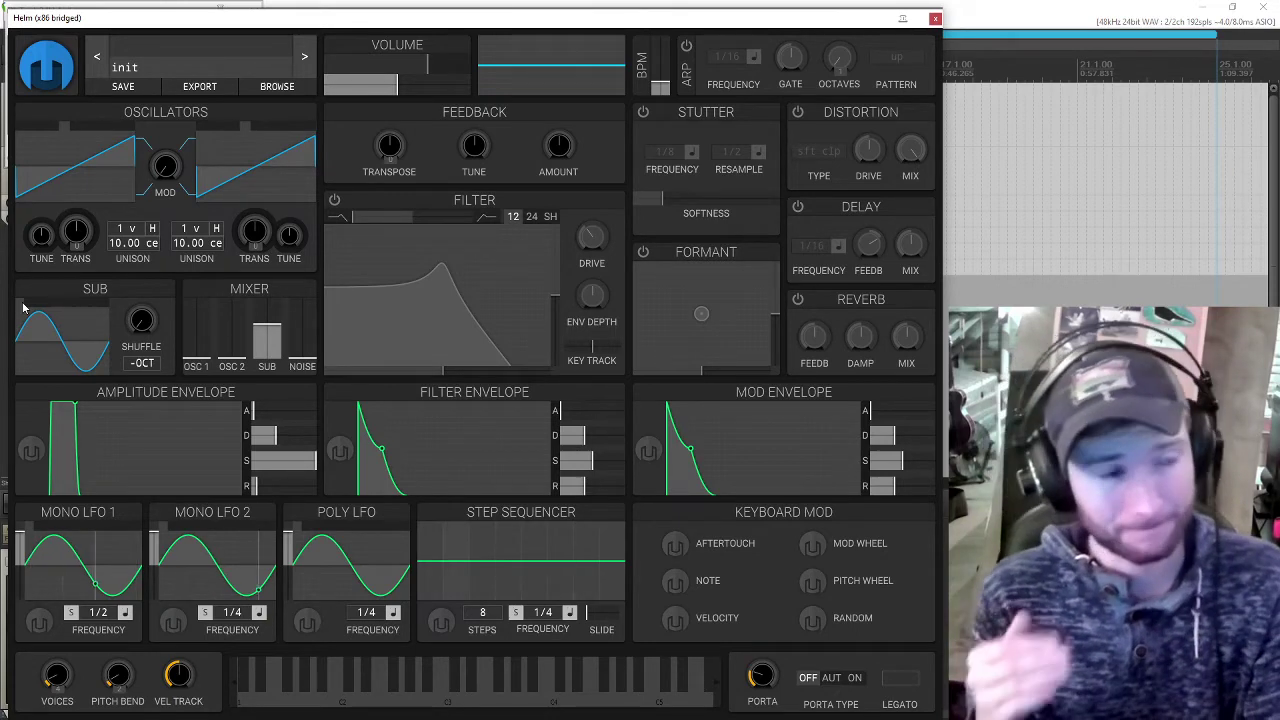
{"action": "left_click", "coordinate": [37, 308]}
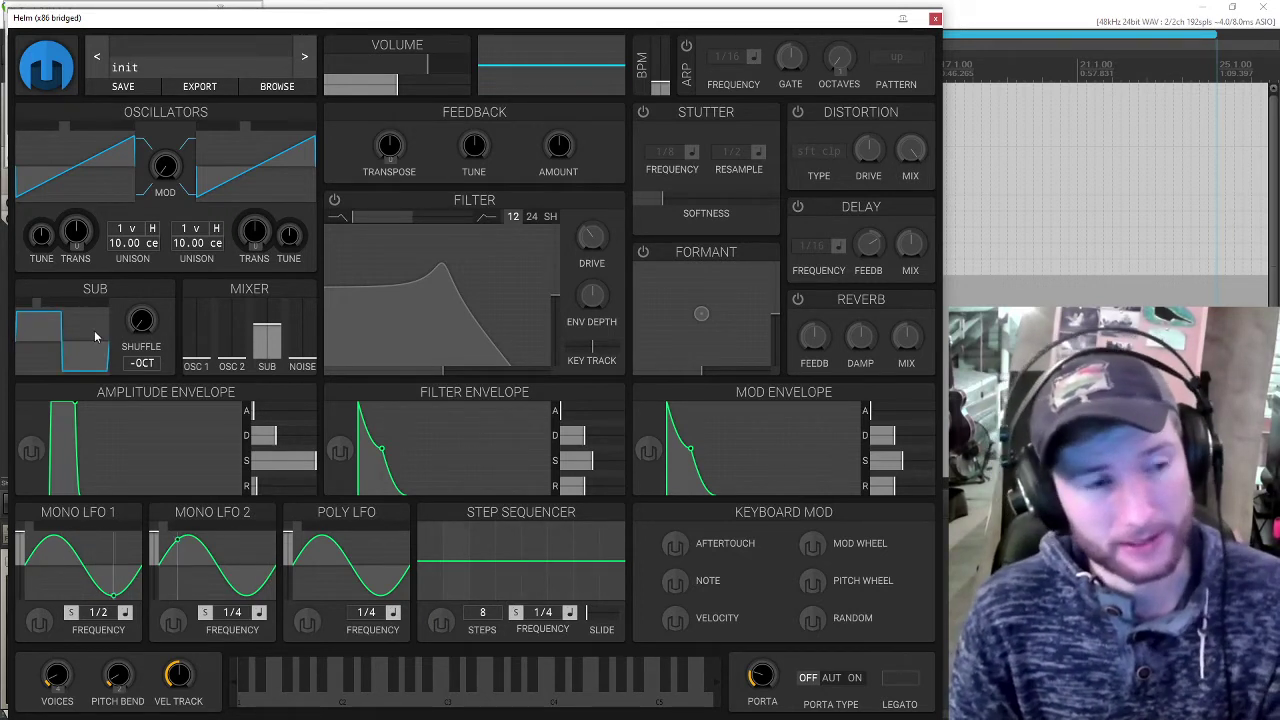
Step: Play test notes while varying the sub oscillator's shuffle, and leave it at about 30%
{"action": "mouse_move", "coordinate": [76, 228]}
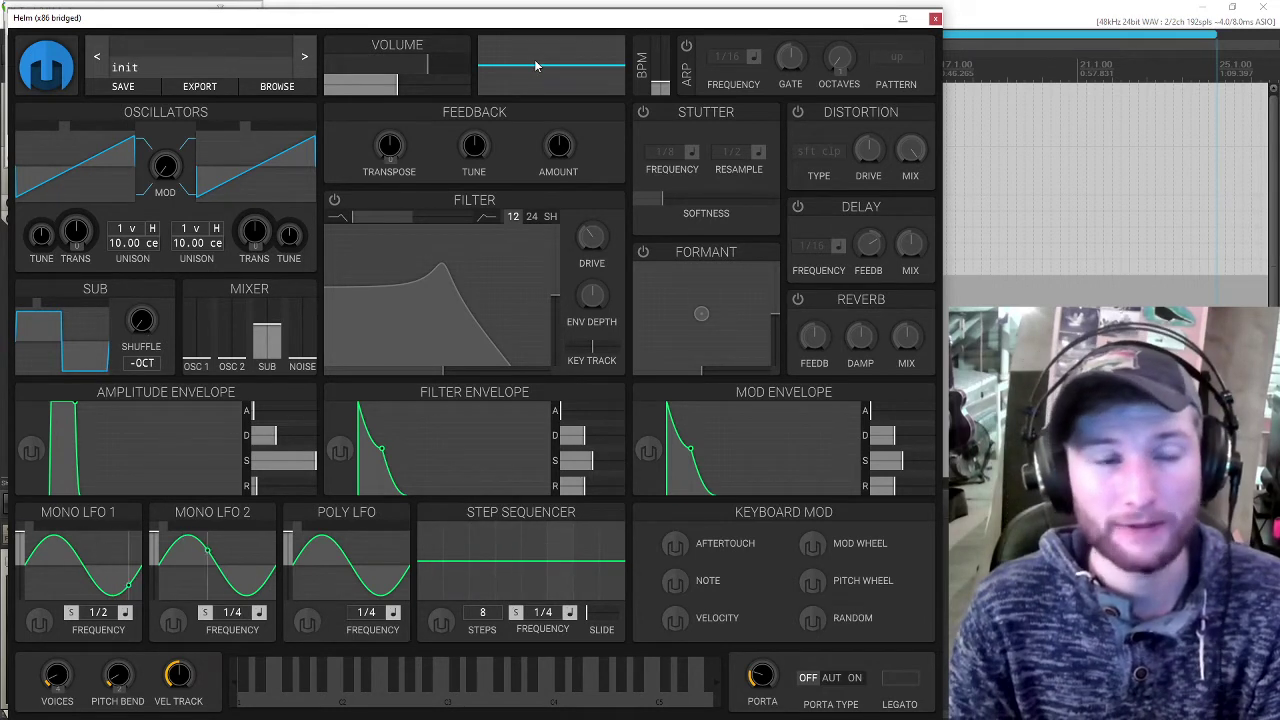
{"action": "key", "text": "a"}
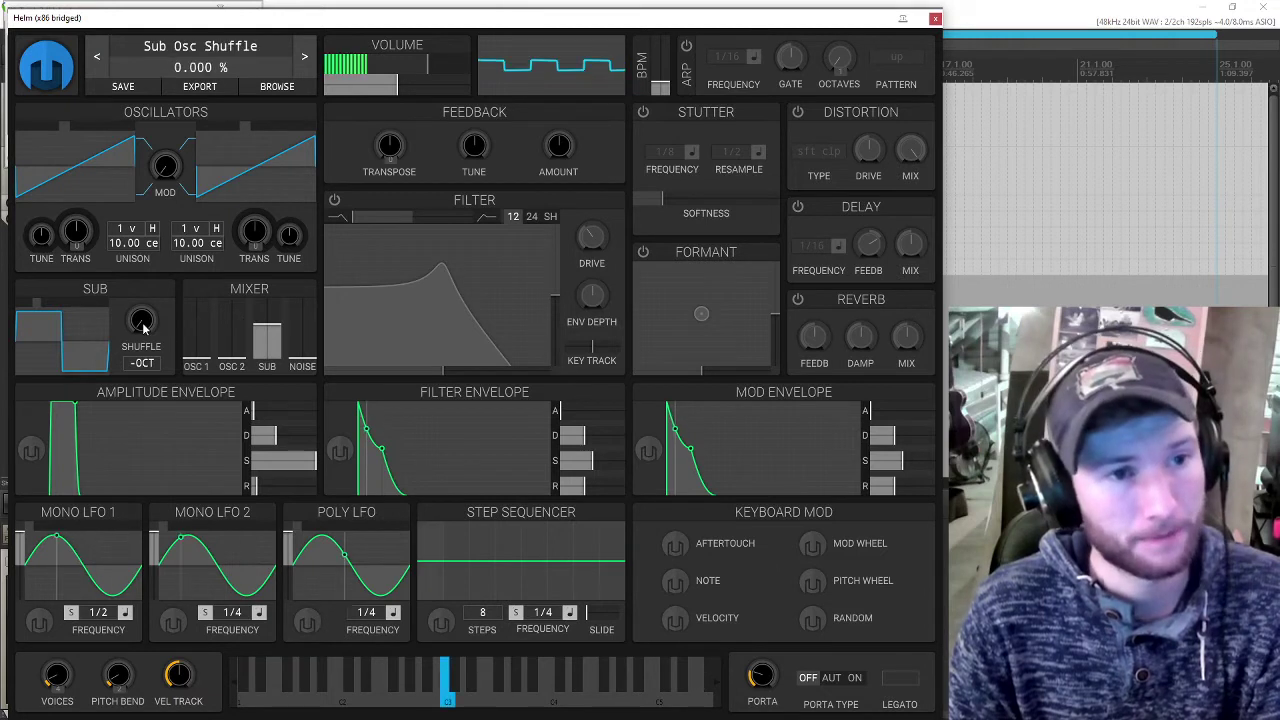
{"action": "left_click_drag", "start_coordinate": [141, 320], "coordinate": [141, 240]}
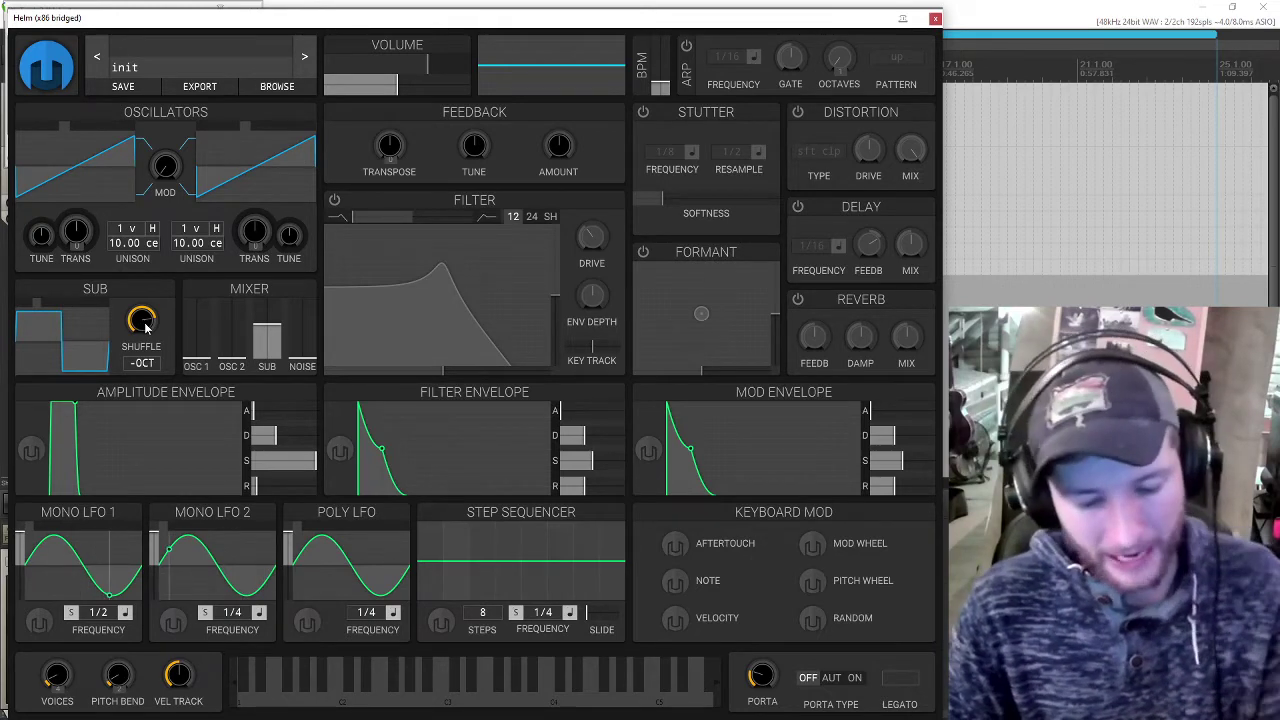
{"action": "mouse_move", "coordinate": [144, 325]}
{"action": "left_mouse_down"}
{"action": "mouse_move", "coordinate": [144, 300]}
{"action": "mouse_move", "coordinate": [144, 338]}
{"action": "mouse_move", "coordinate": [147, 320]}
{"action": "left_mouse_up"}
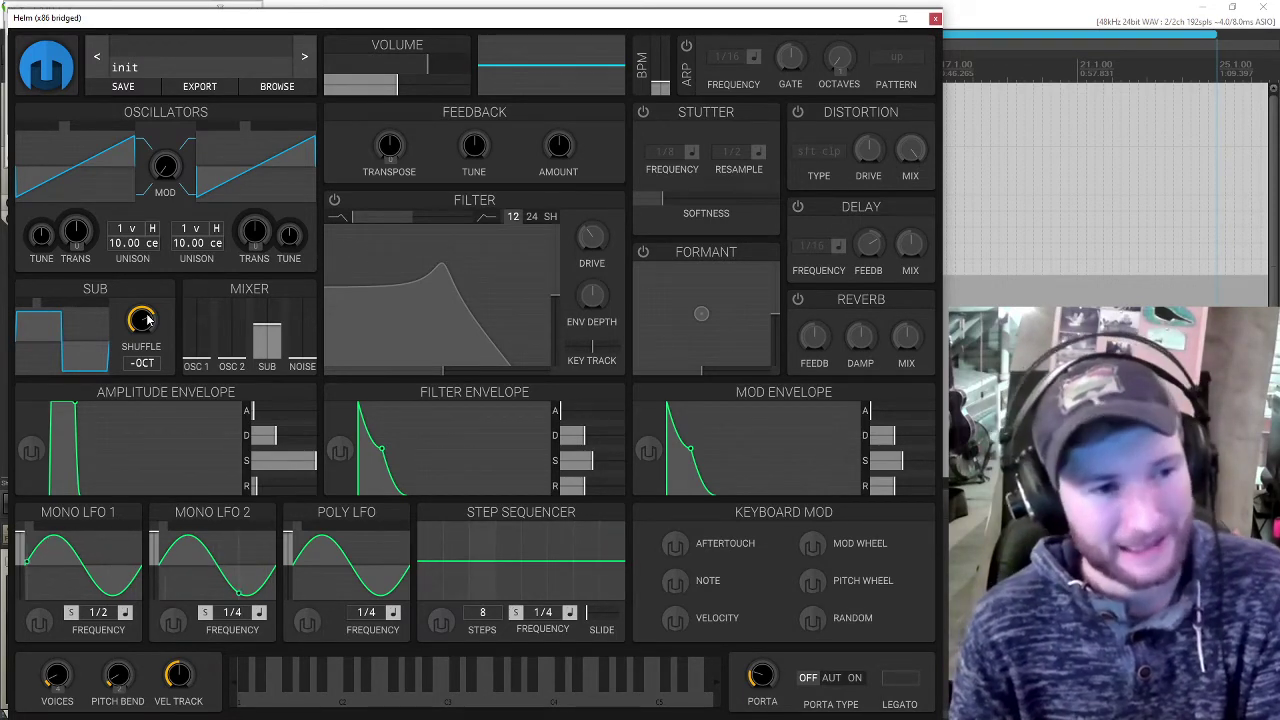
{"action": "left_click_drag", "start_coordinate": [146, 319], "coordinate": [146, 319]}
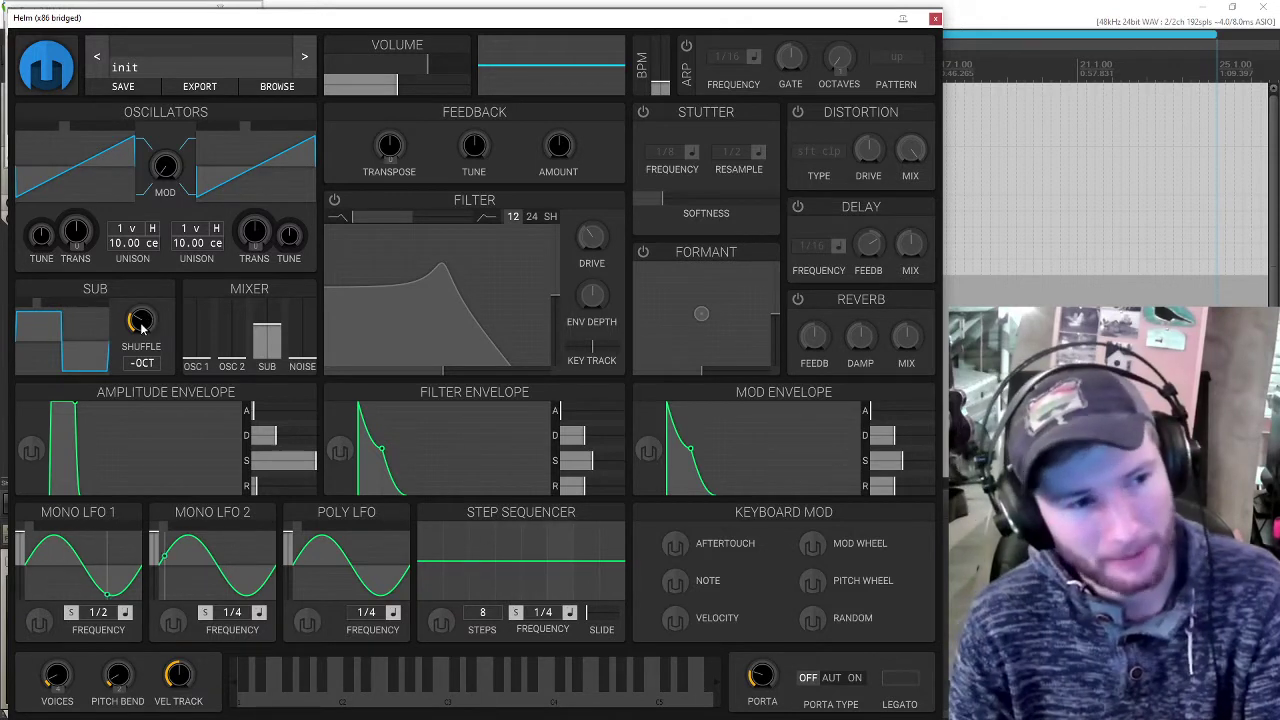
{"action": "left_click_drag", "start_coordinate": [141, 325], "coordinate": [141, 325]}
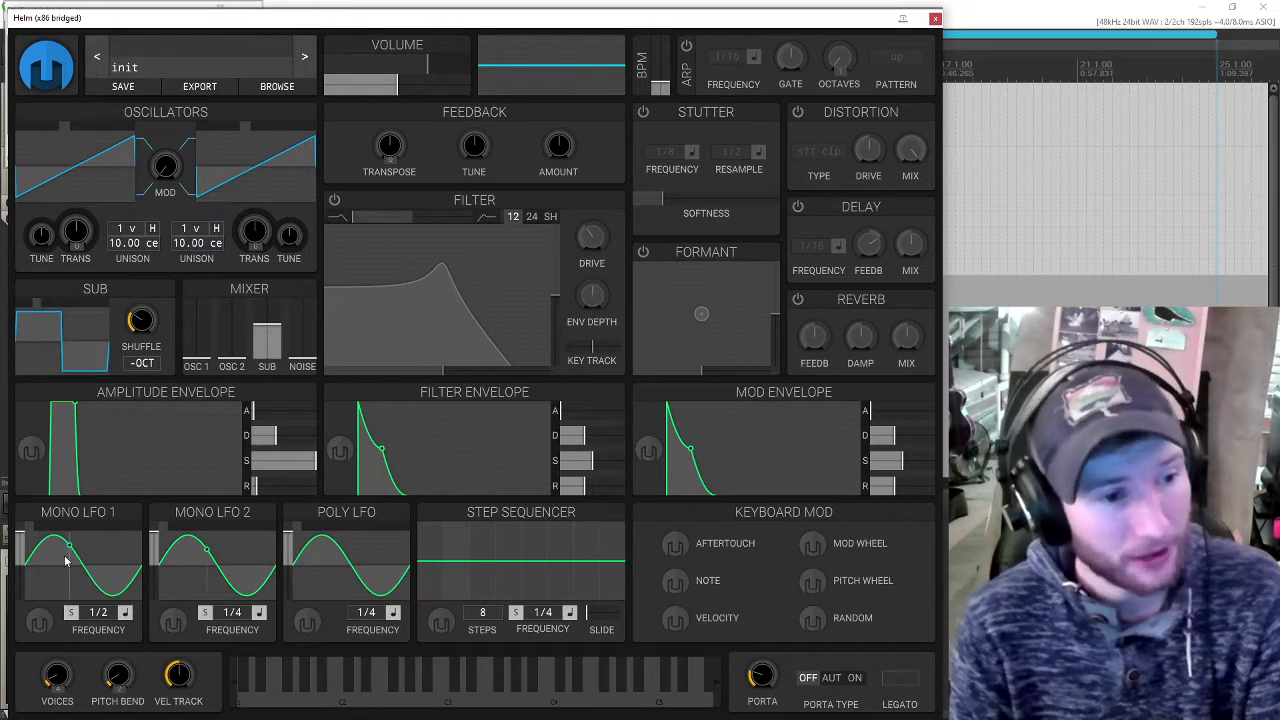
Step: Modulate the sub oscillator's shuffle with Mono LFO 1 by about 22.4% and play a test note
{"action": "left_click", "coordinate": [39, 623]}
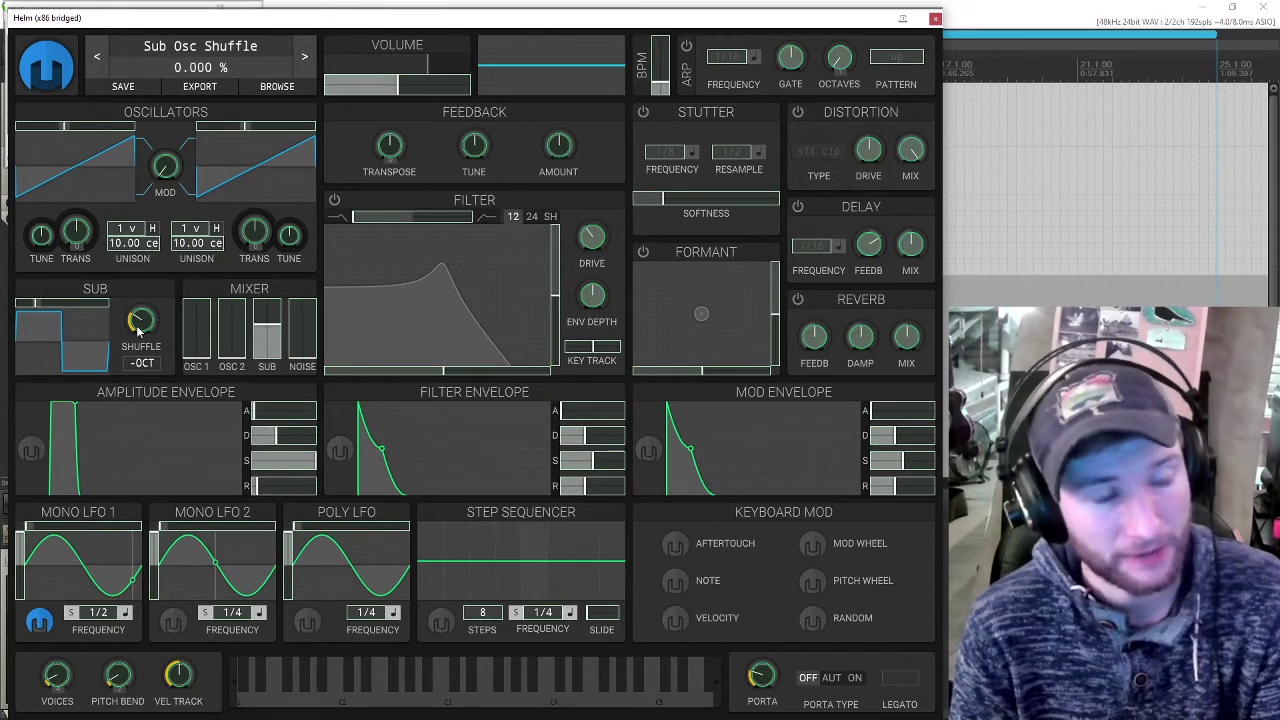
{"action": "left_click_drag", "start_coordinate": [140, 330], "coordinate": [140, 305]}
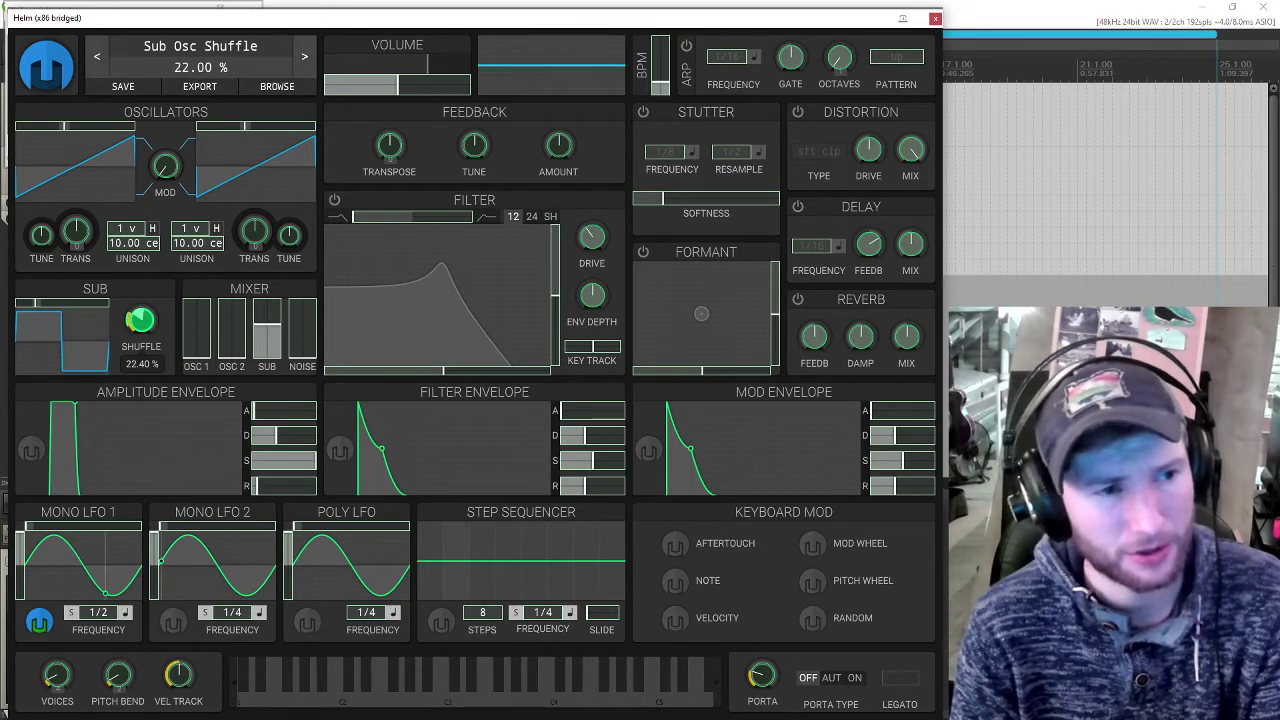
{"action": "left_click", "coordinate": [38, 624]}
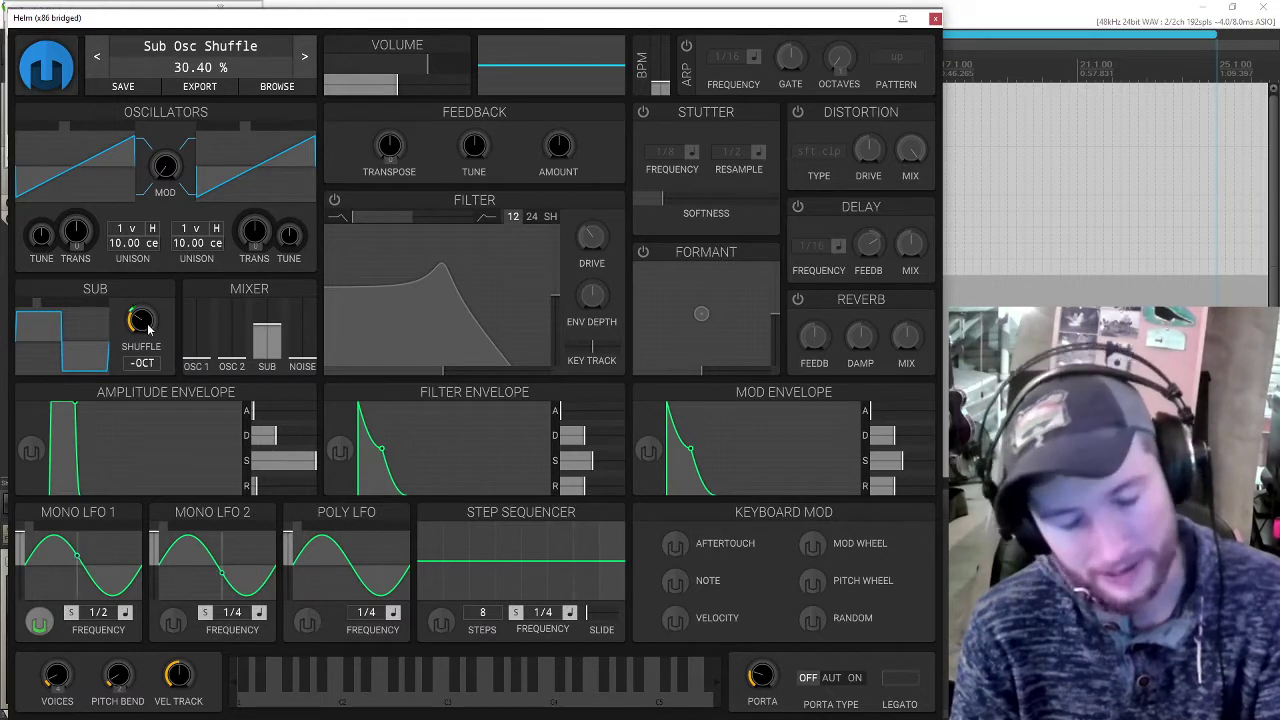
{"action": "key", "text": "a"}
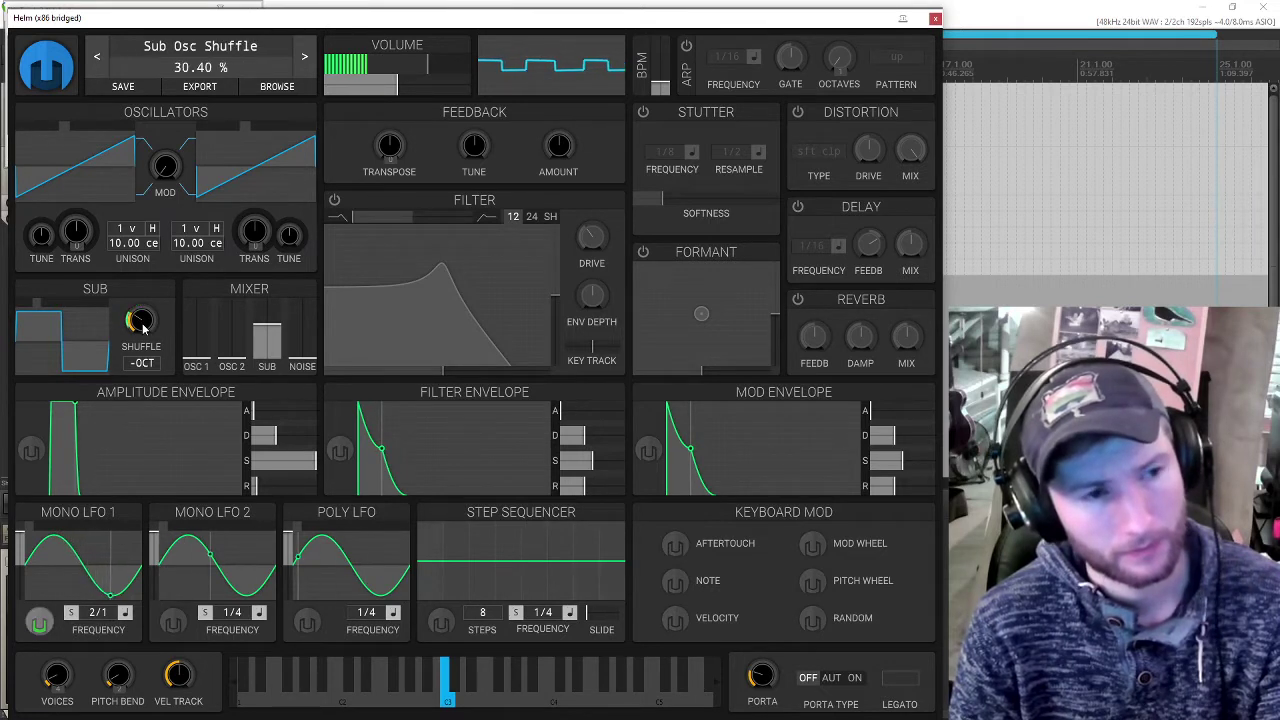
Step: Set Mono LFO 1's frequency to 1/1 and test the modulated sub sound at different shuffle amounts
{"action": "scroll", "coordinate": [96, 613], "scroll_direction": "down", "scroll_amount": 1}
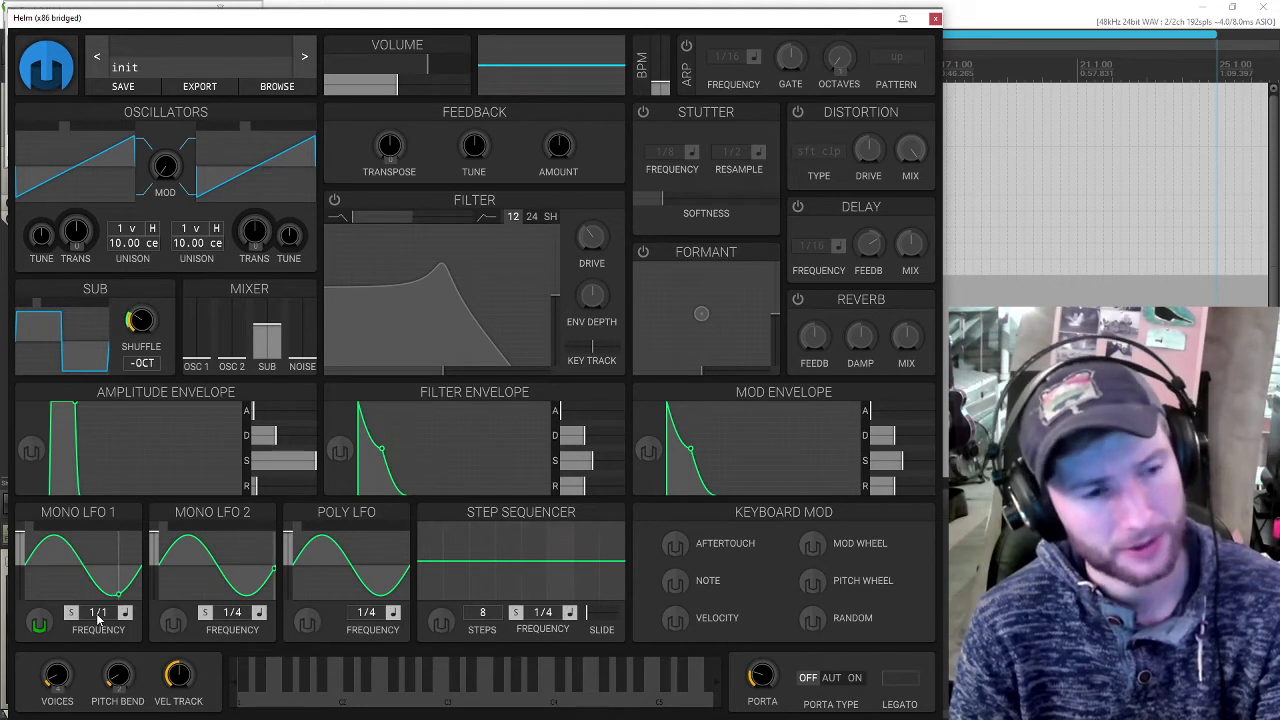
{"action": "key", "text": "a"}
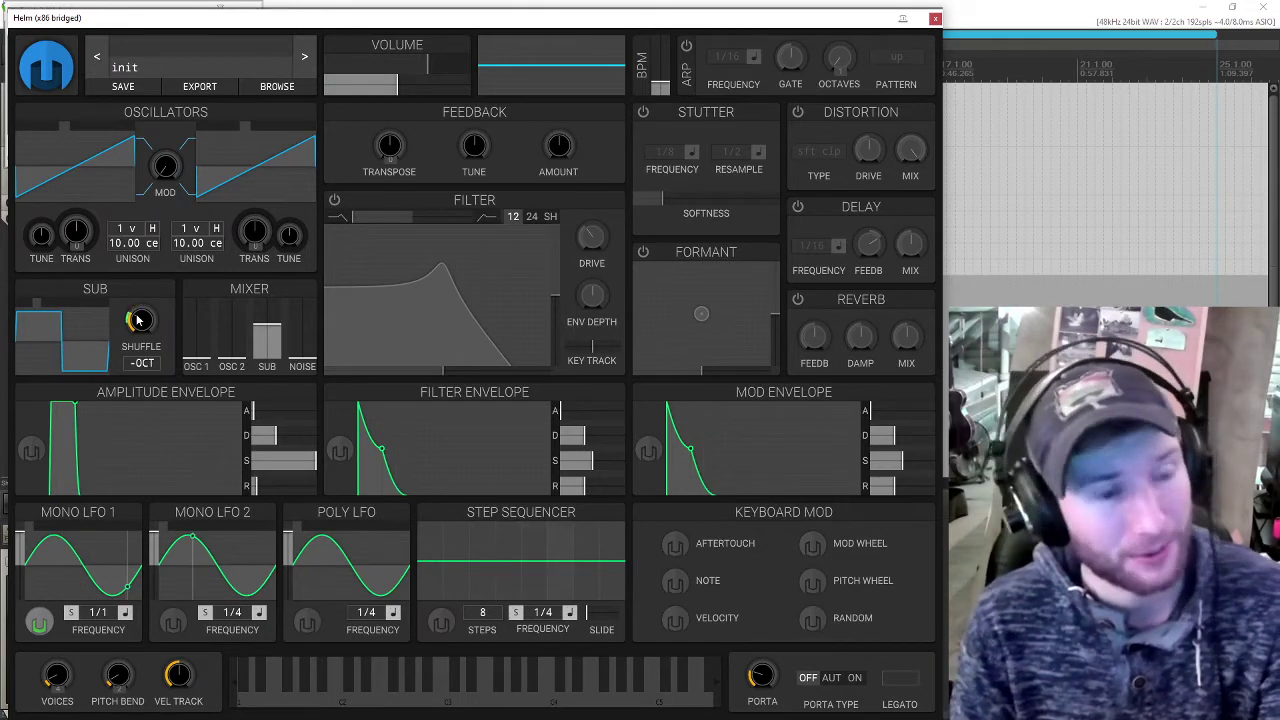
{"action": "left_click_drag", "start_coordinate": [141, 319], "coordinate": [141, 325]}
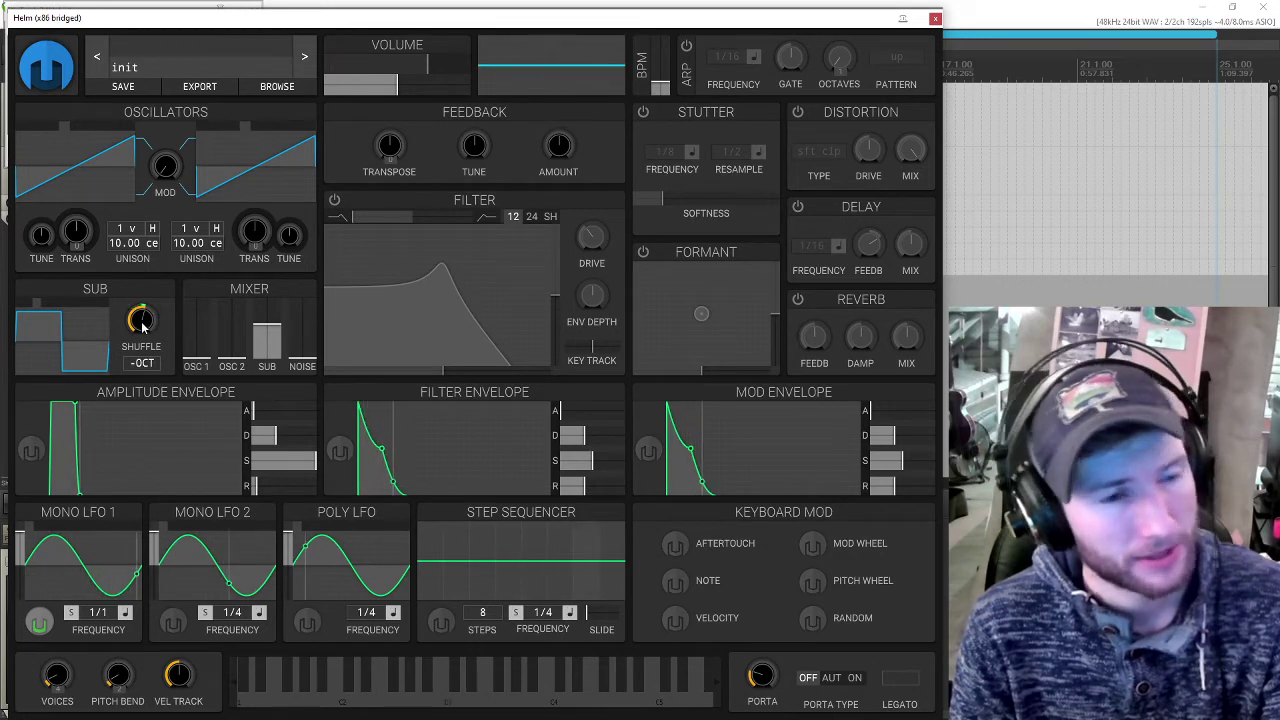
{"action": "left_click_drag", "start_coordinate": [141, 322], "coordinate": [142, 326]}
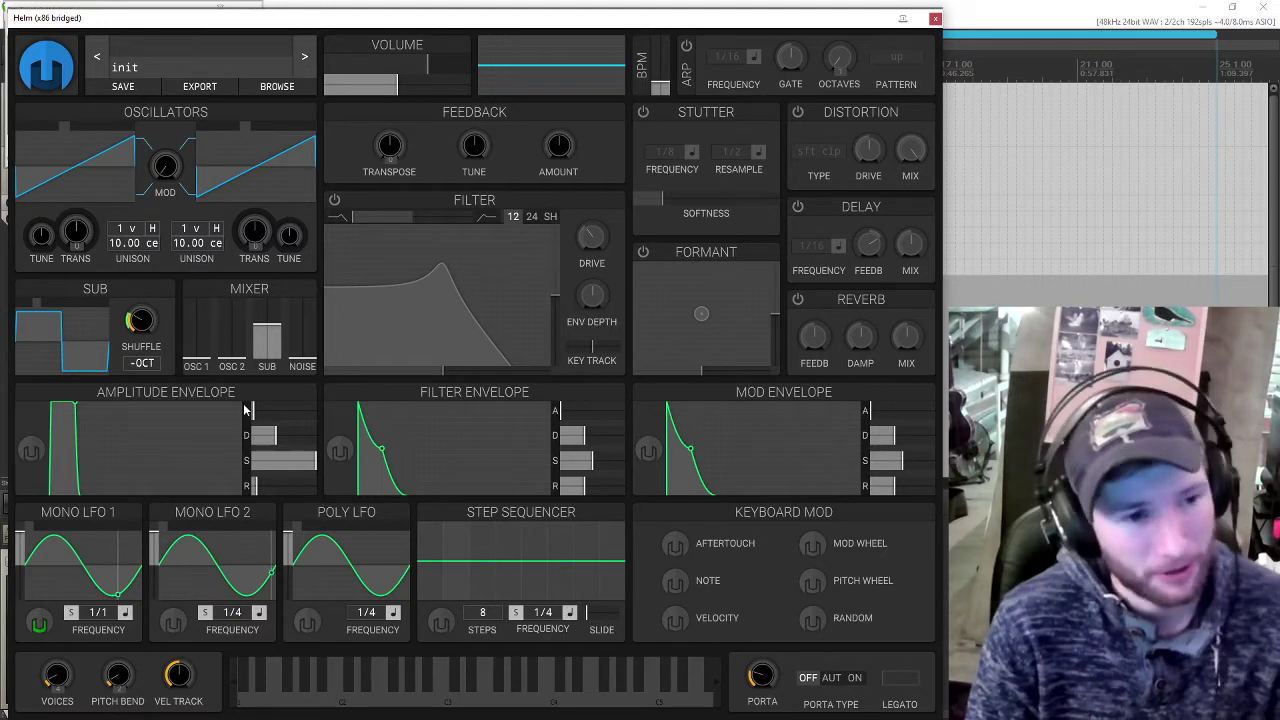
Step: Set the amplitude envelope's attack to about 3.36 s and release to about 4.17 s, and lower its sustain to roughly half
{"action": "mouse_move", "coordinate": [257, 411]}
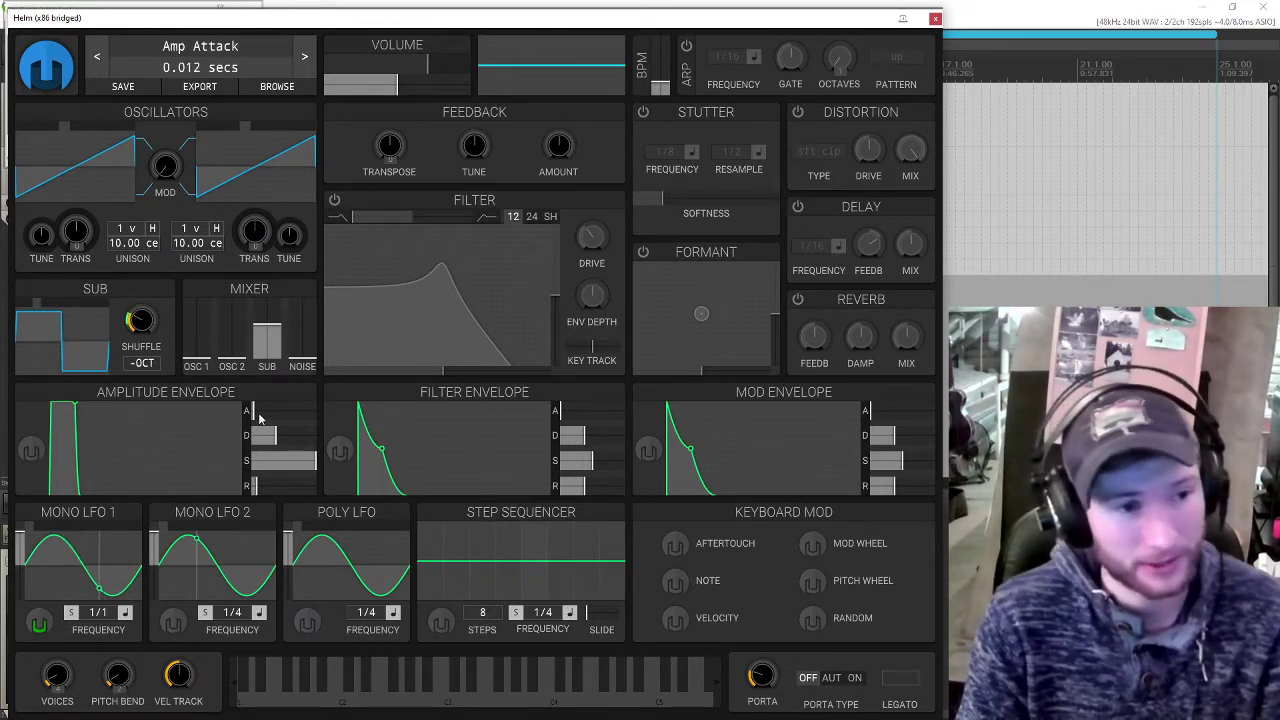
{"action": "left_click_drag", "start_coordinate": [252, 418], "coordinate": [286, 488]}
{"action": "mouse_move", "coordinate": [256, 490]}
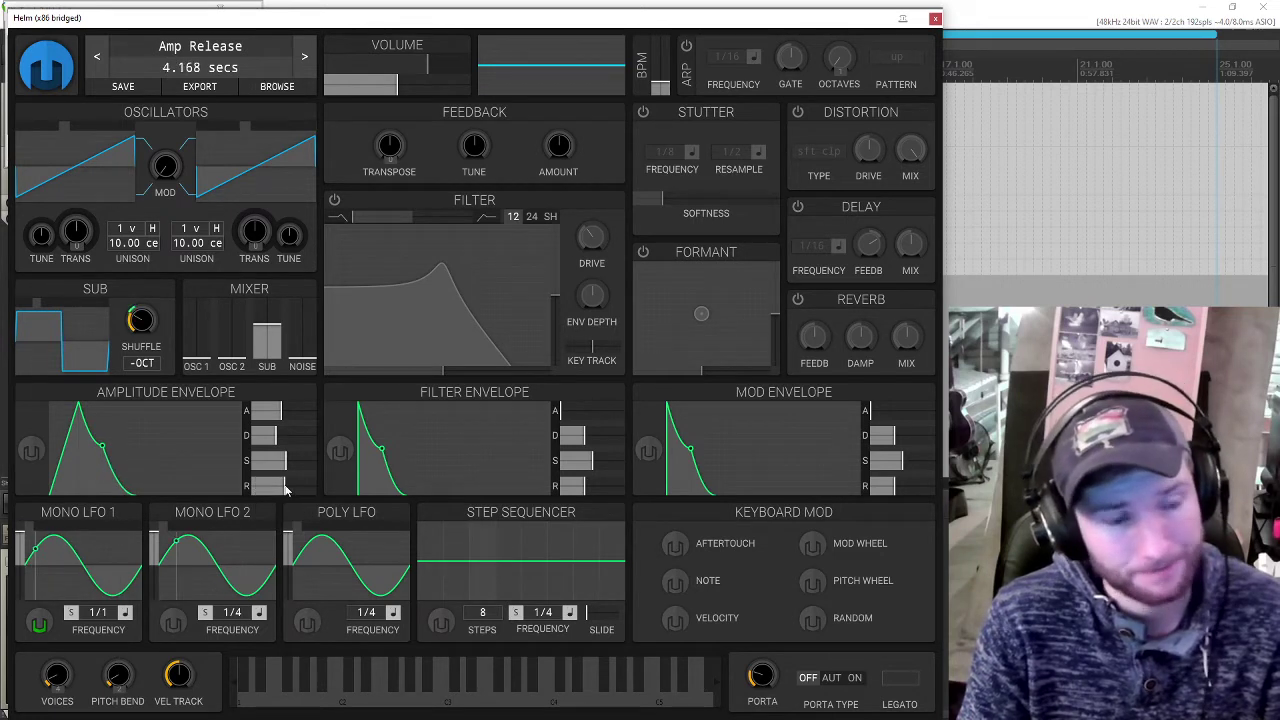
{"action": "mouse_move", "coordinate": [291, 455]}
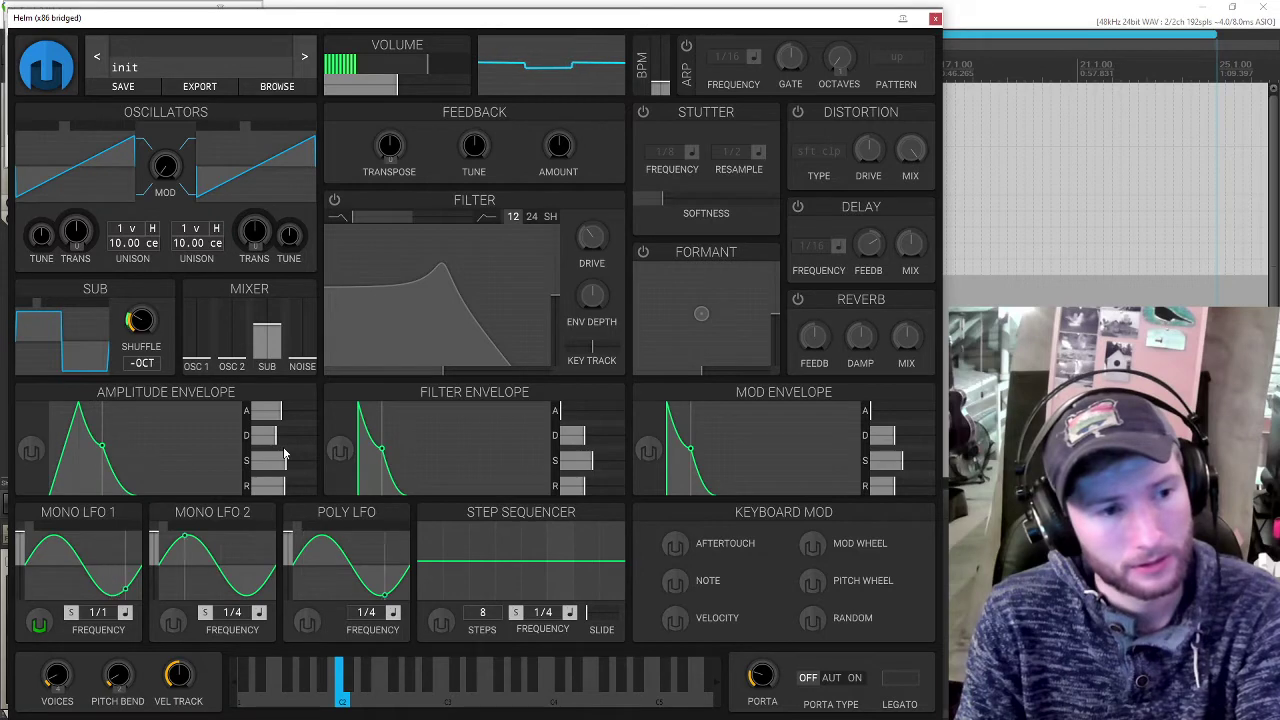
Step: Reduce Mono LFO 1's modulation of the sub shuffle to about 13.2% and play a test note
{"action": "left_click", "coordinate": [39, 625]}
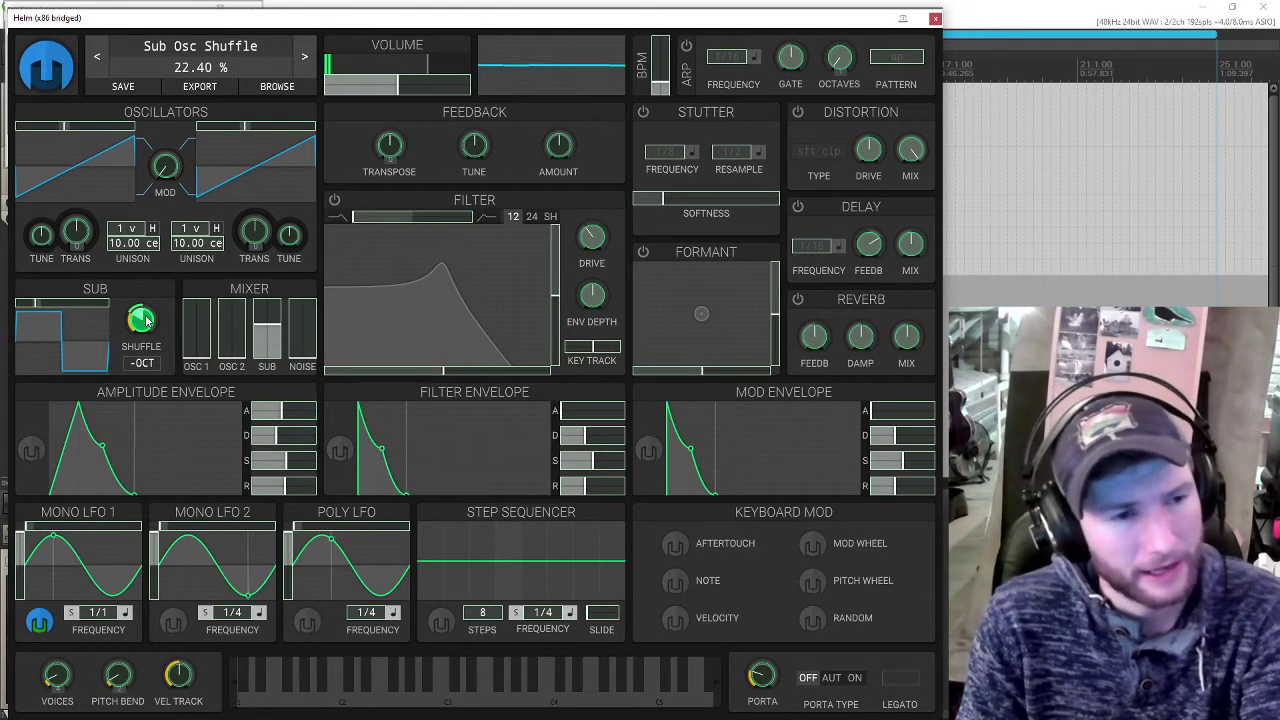
{"action": "left_click_drag", "start_coordinate": [143, 318], "coordinate": [143, 329]}
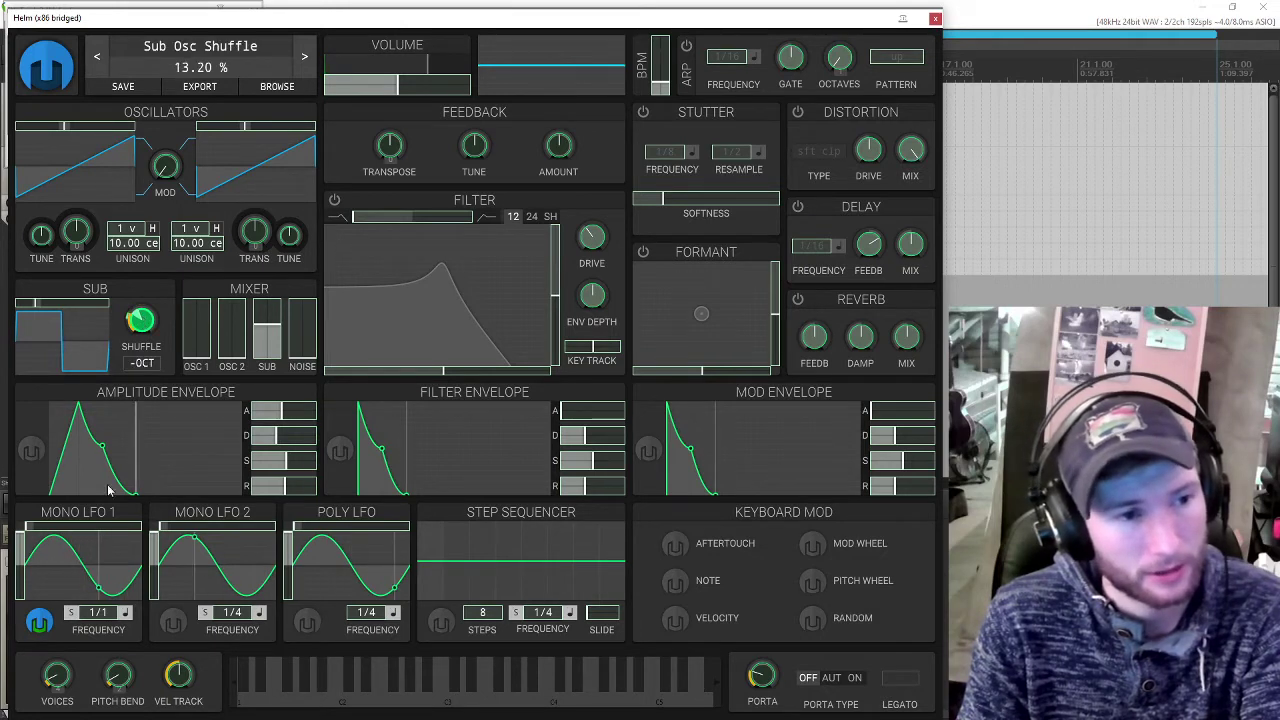
{"action": "left_click", "coordinate": [39, 622]}
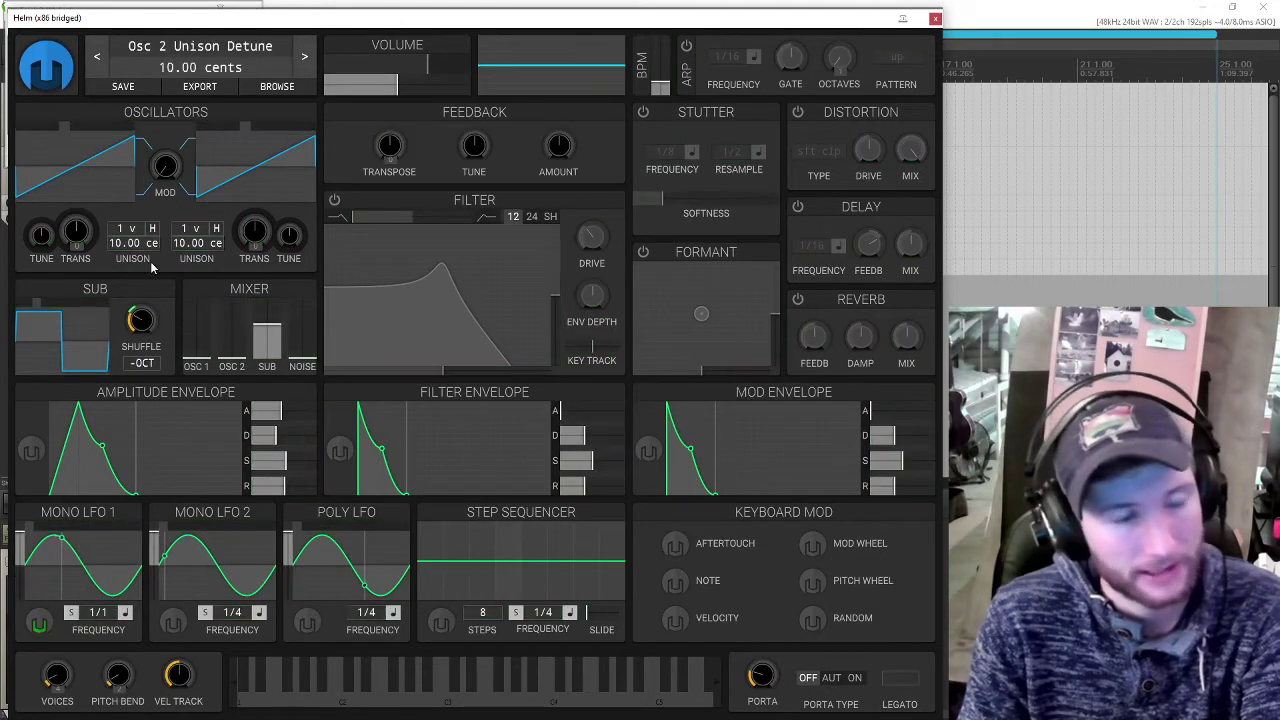
{"action": "key", "text": "a"}
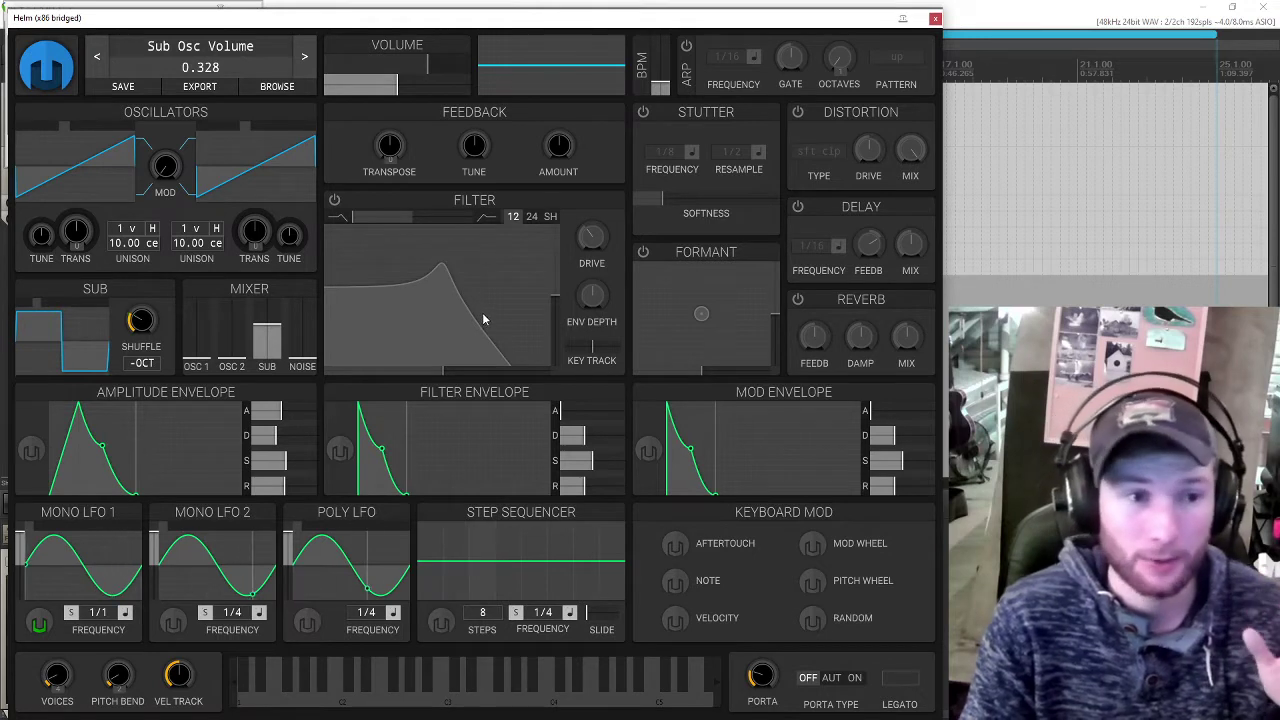
Step: Enable the filter and lower its cutoff and resonance
{"action": "left_click", "coordinate": [335, 200]}
{"action": "left_click_drag", "start_coordinate": [448, 329], "coordinate": [380, 366]}
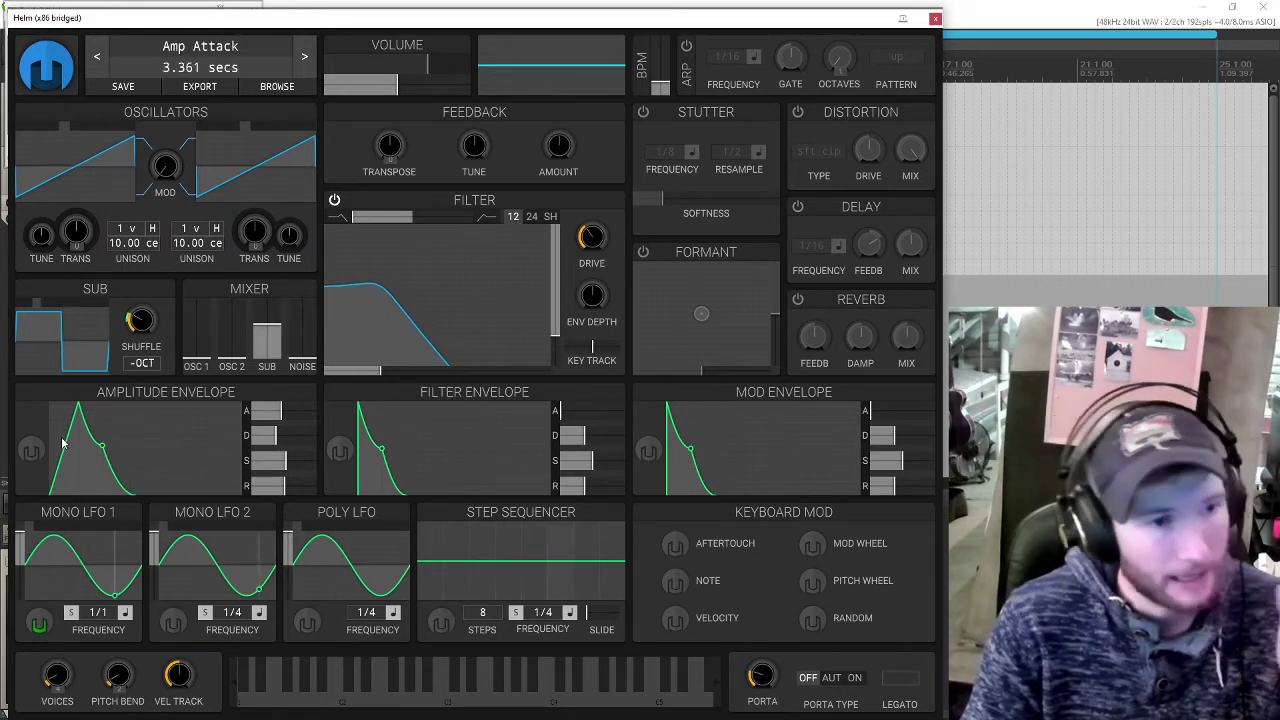
Step: Route the amplitude envelope to the filter cutoff with a positive modulation amount and play a test note
{"action": "left_click", "coordinate": [31, 450]}
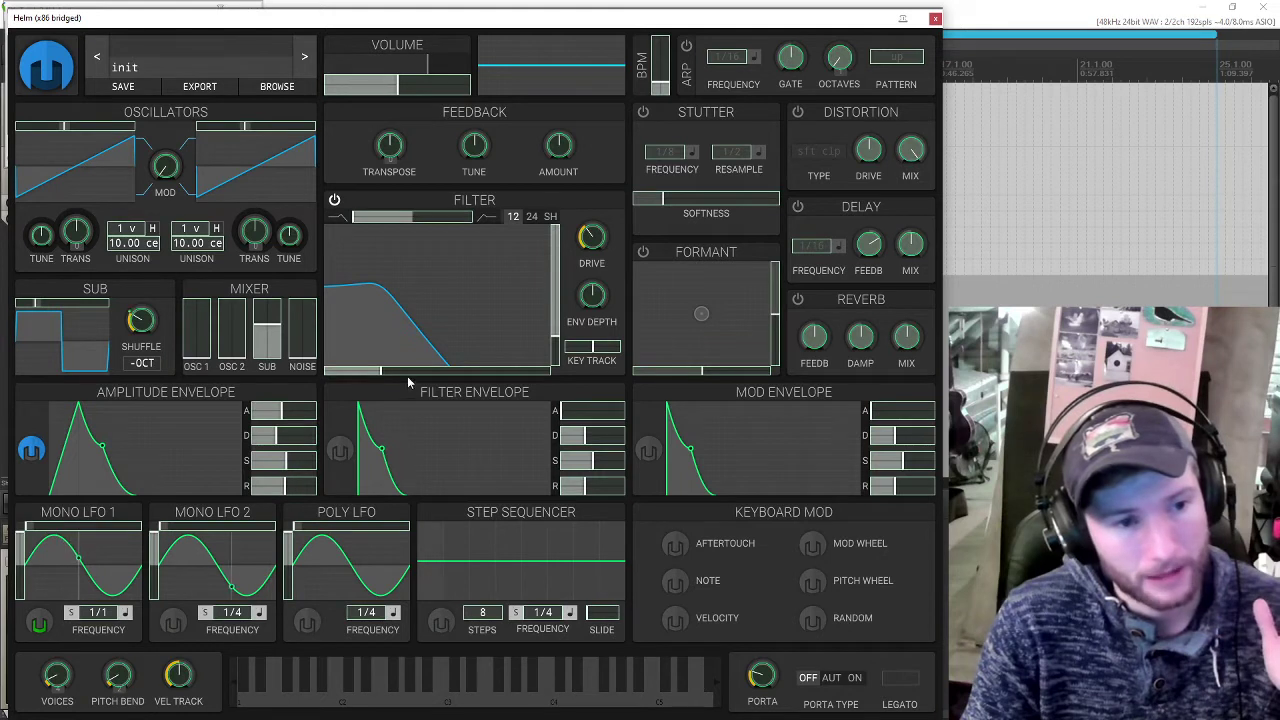
{"action": "mouse_move", "coordinate": [383, 374]}
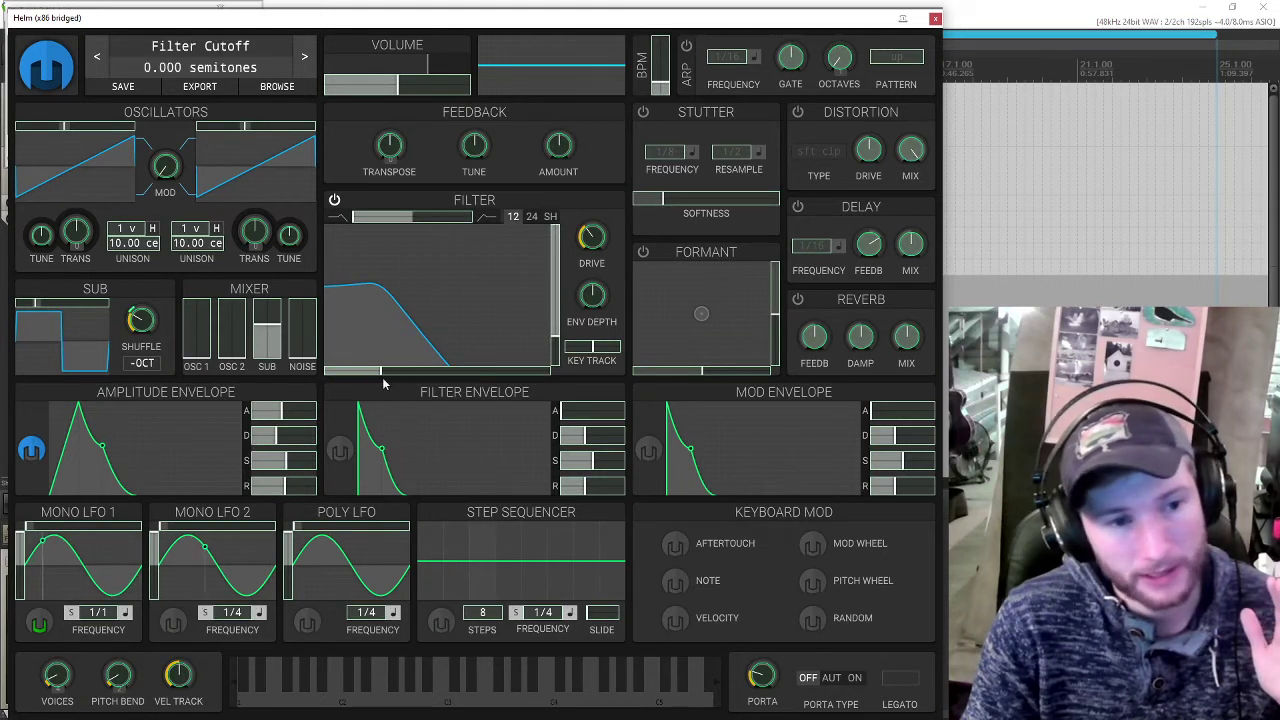
{"action": "left_click_drag", "start_coordinate": [383, 374], "coordinate": [452, 371]}
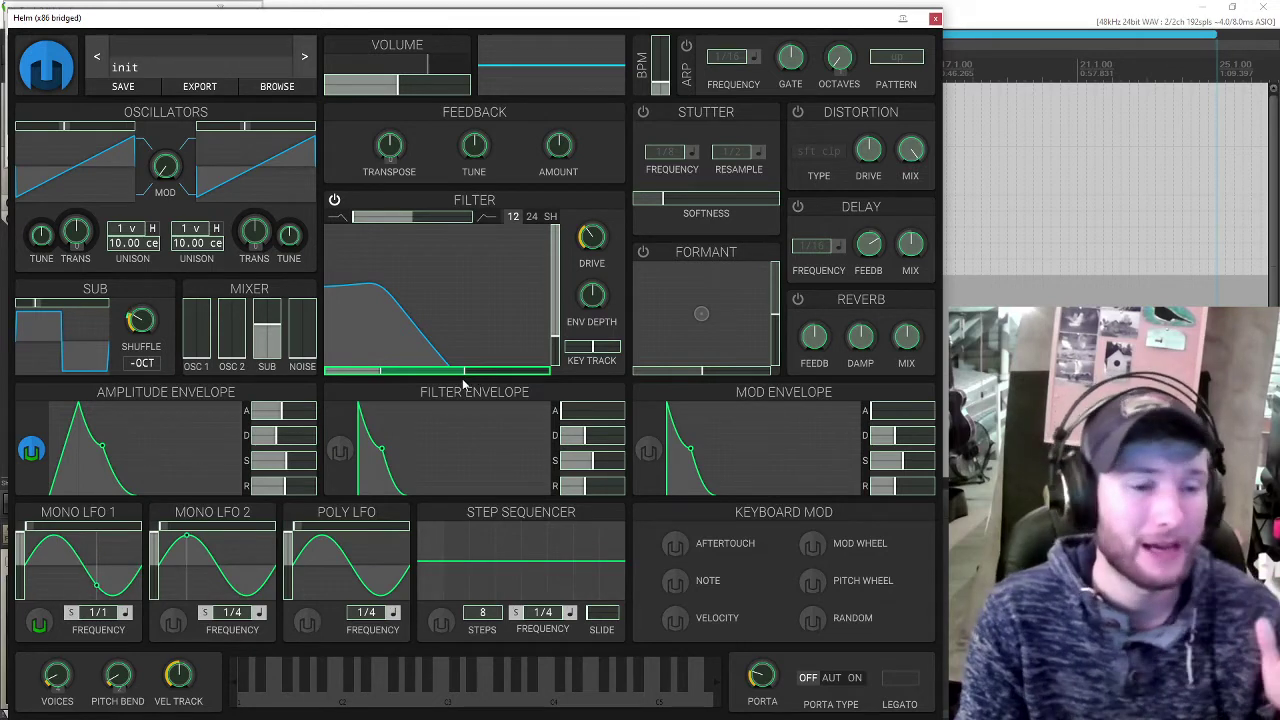
{"action": "left_click", "coordinate": [34, 458]}
{"action": "key", "text": "a"}
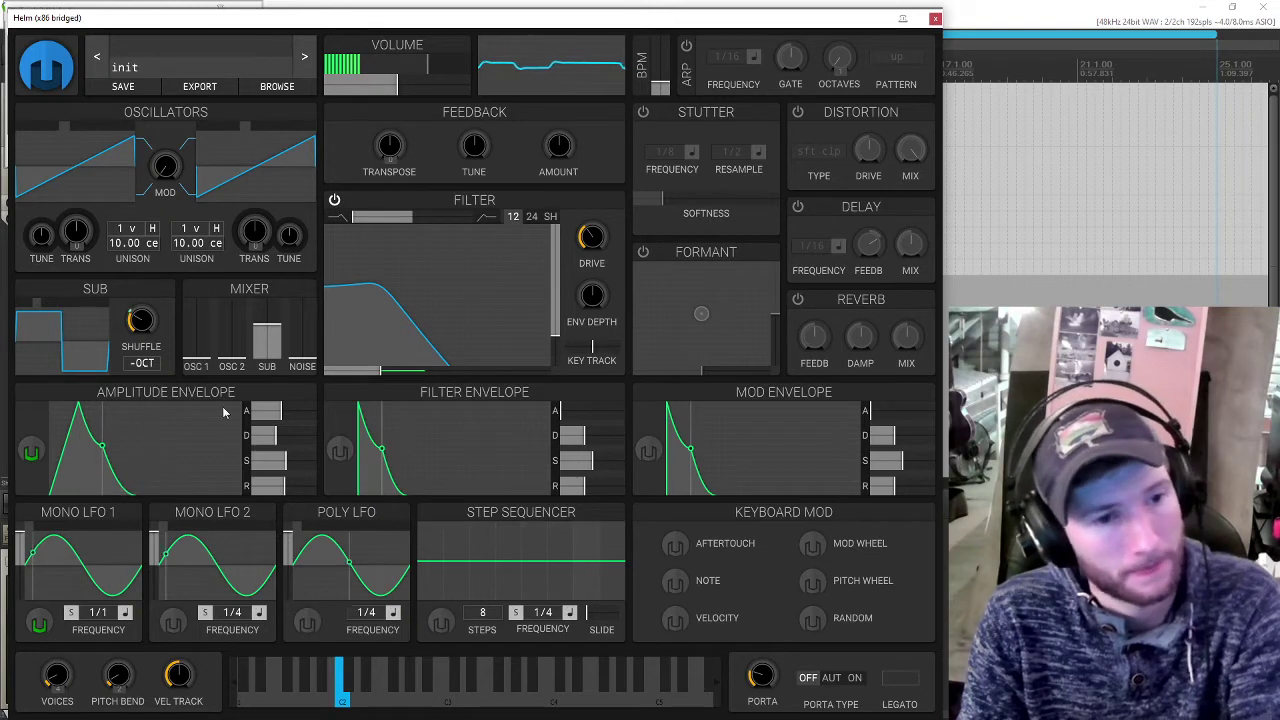
Step: Increase the amplitude envelope's modulation of the filter cutoff to about 40.35 semitones
{"action": "left_click", "coordinate": [31, 452]}
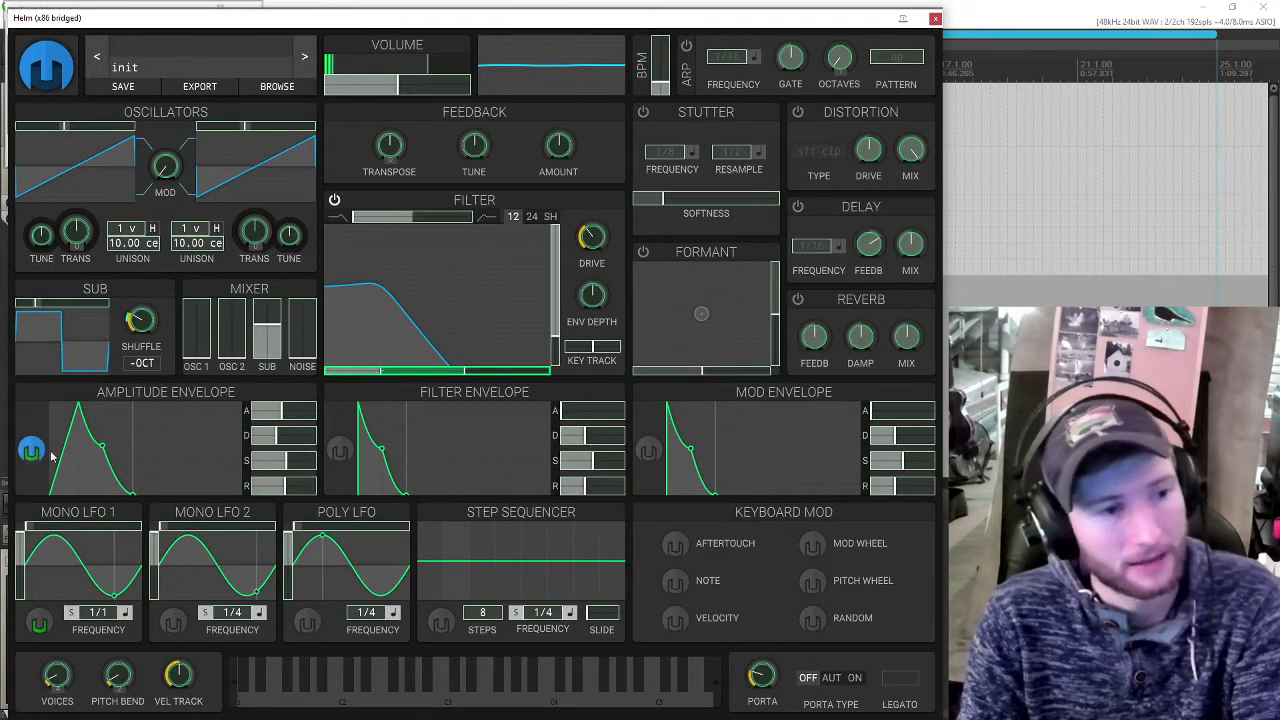
{"action": "left_click_drag", "start_coordinate": [451, 380], "coordinate": [451, 359]}
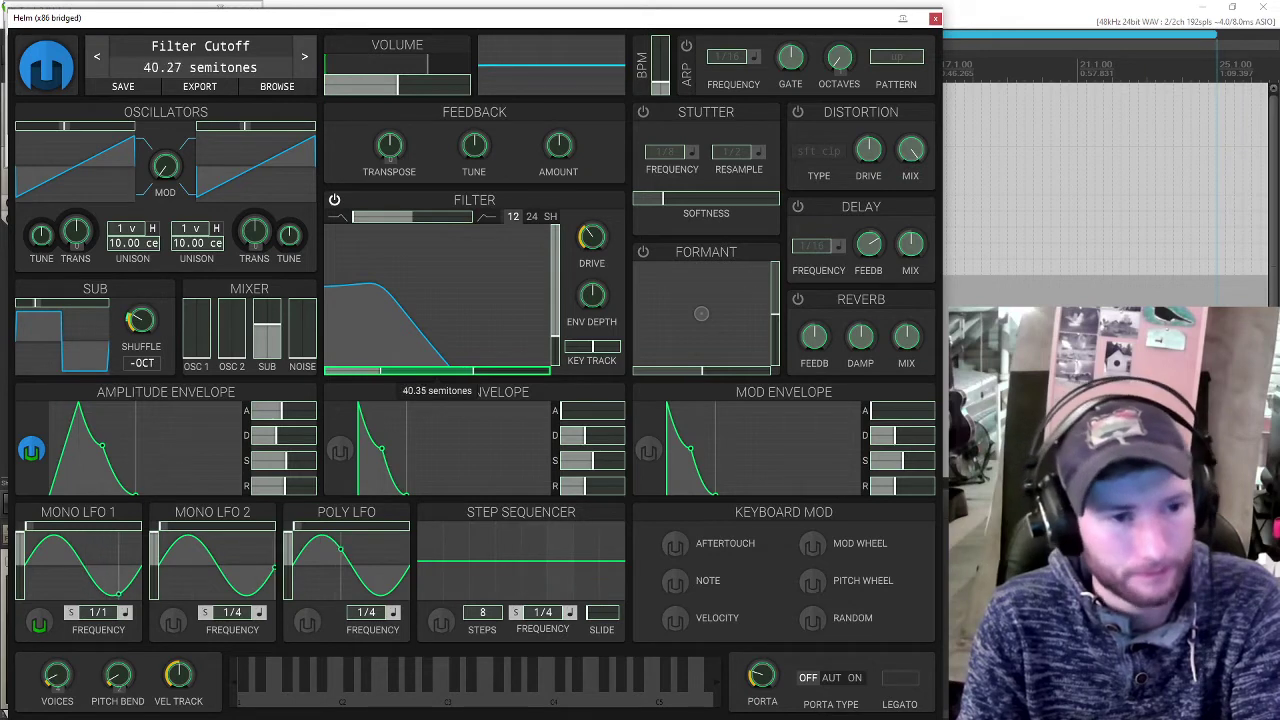
{"action": "left_click", "coordinate": [31, 452]}
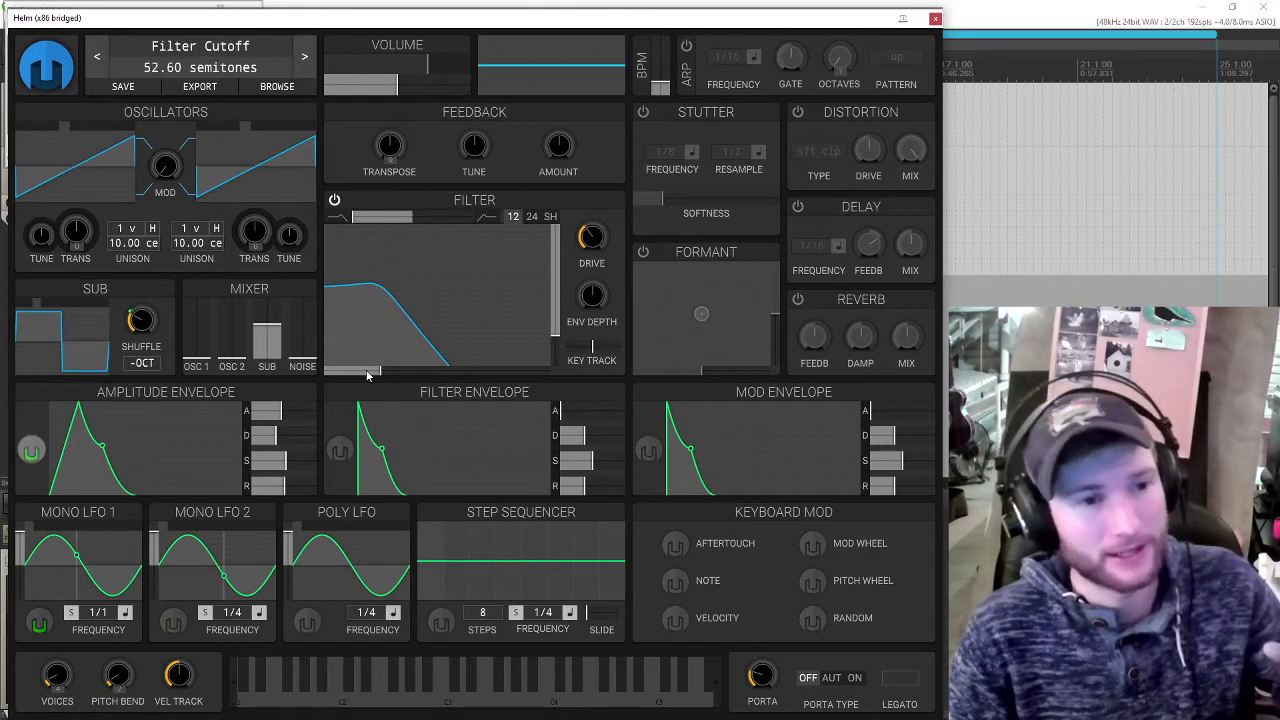
Step: Readjust the filter to a slightly higher cutoff and resonance, and add a small amount of positive key tracking
{"action": "left_click_drag", "start_coordinate": [380, 370], "coordinate": [344, 374]}
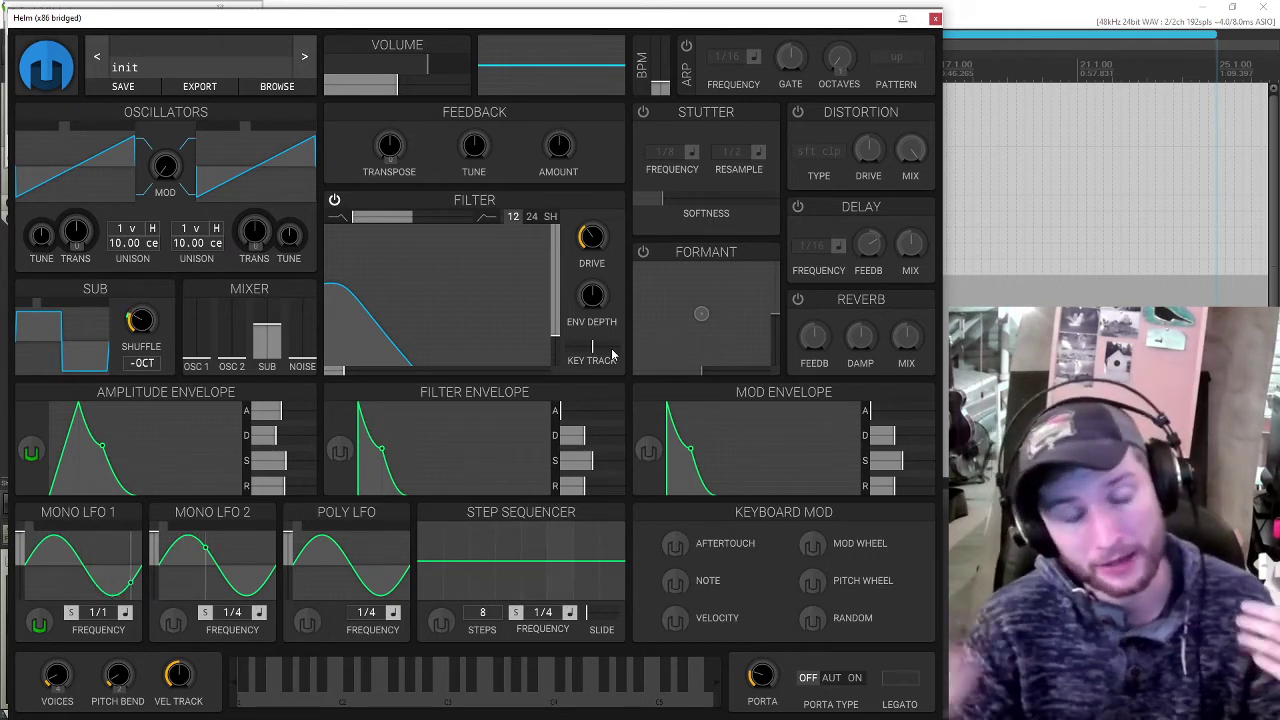
{"action": "left_click_drag", "start_coordinate": [432, 336], "coordinate": [385, 325]}
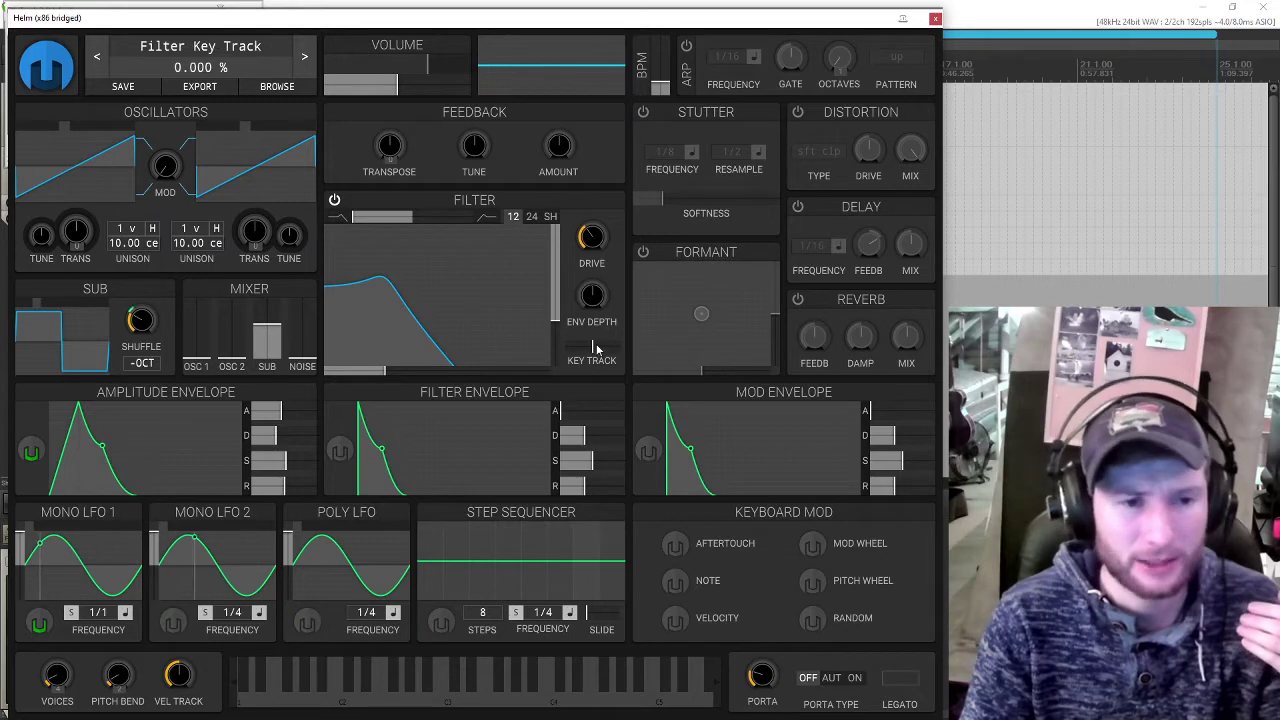
{"action": "left_click_drag", "start_coordinate": [592, 350], "coordinate": [597, 369]}
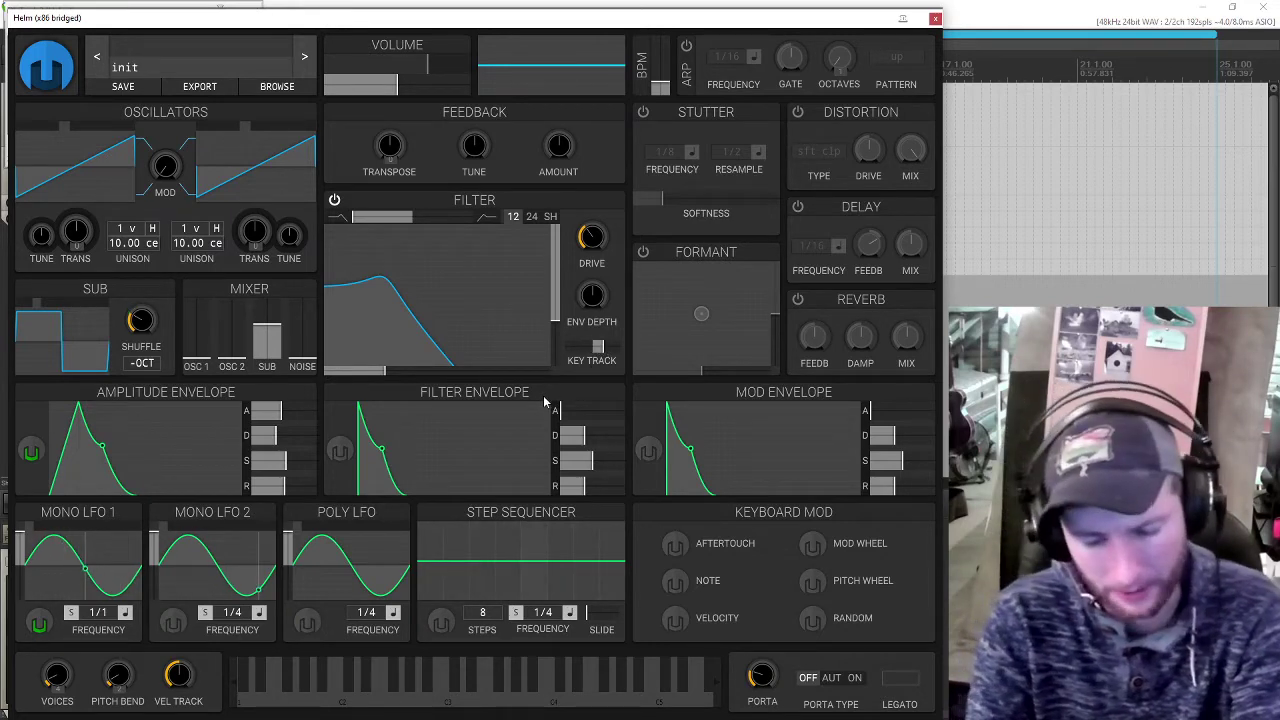
Step: Play low and high test notes to hear the filter's key tracking, and nudge the key tracking up slightly
{"action": "key", "text": "a"}
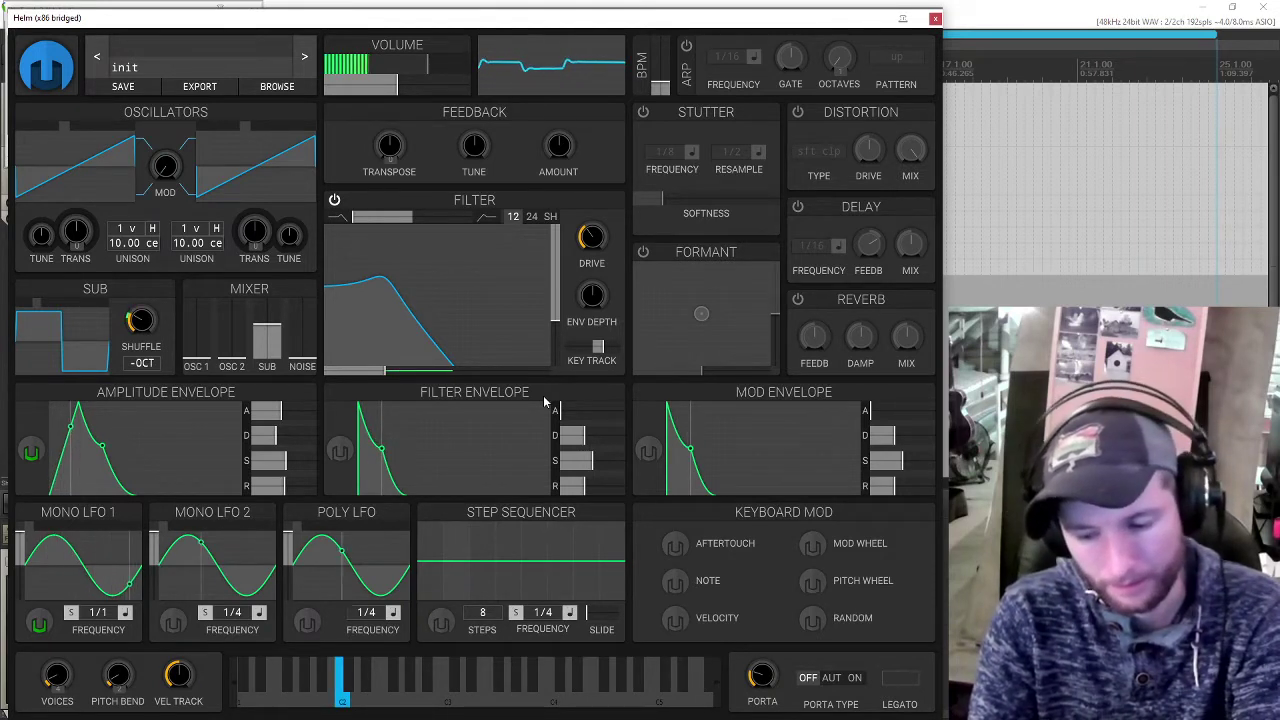
{"action": "key", "text": "x"}
{"action": "key", "text": "x"}
{"action": "key", "text": "s"}
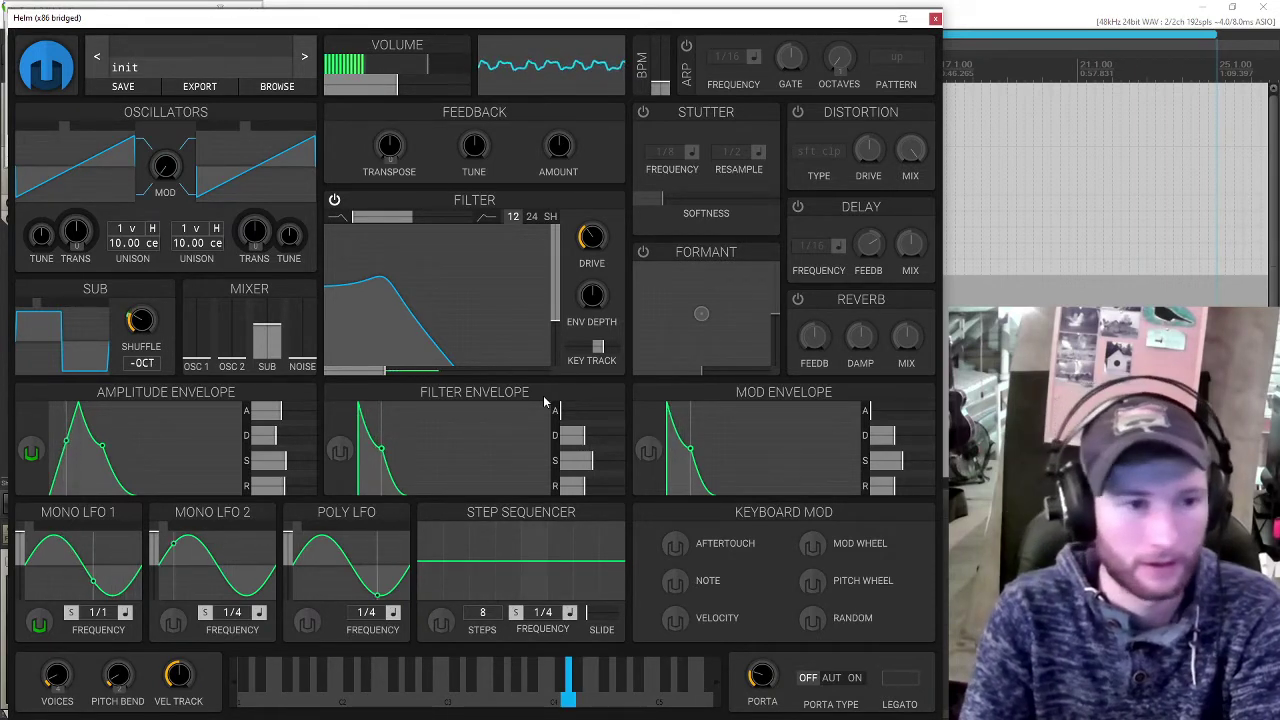
{"action": "mouse_move", "coordinate": [605, 349]}
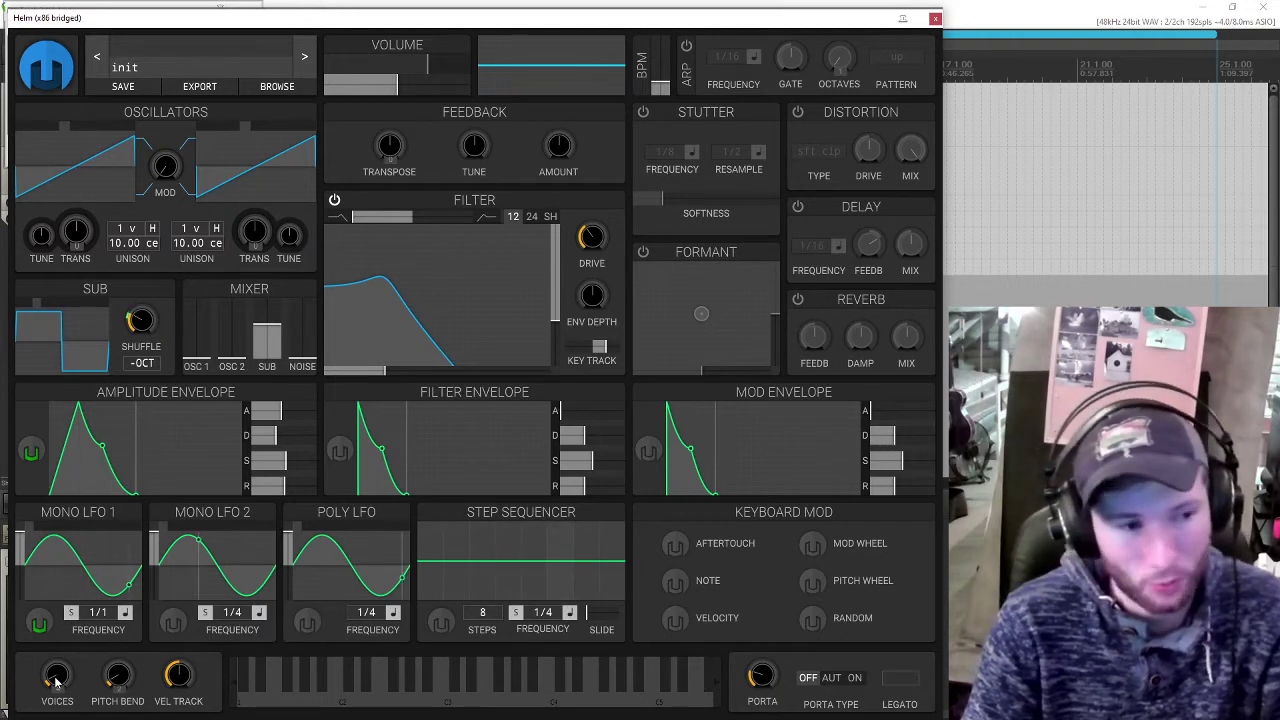
Step: Make the patch monophonic with 1 voice and turn on portamento and legato, testing the glide with overlapping notes
{"action": "scroll", "coordinate": [54, 680], "scroll_direction": "down", "scroll_amount": 3}
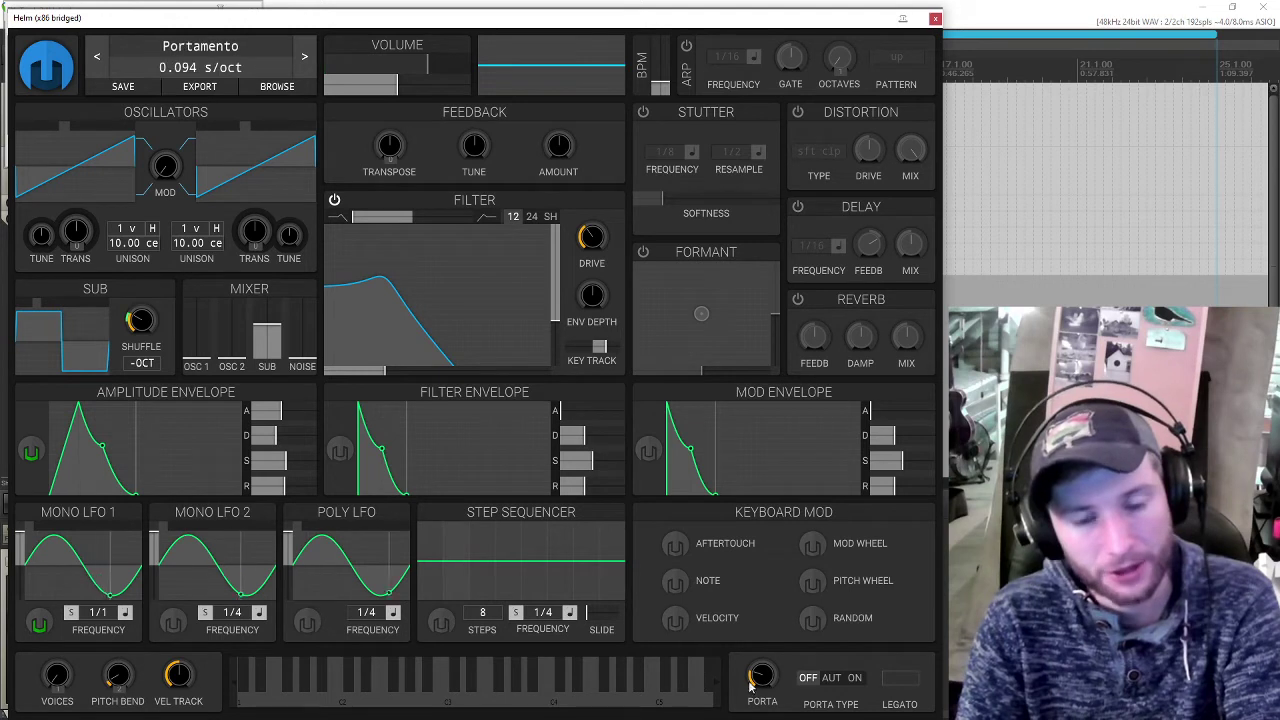
{"action": "left_click", "coordinate": [853, 678]}
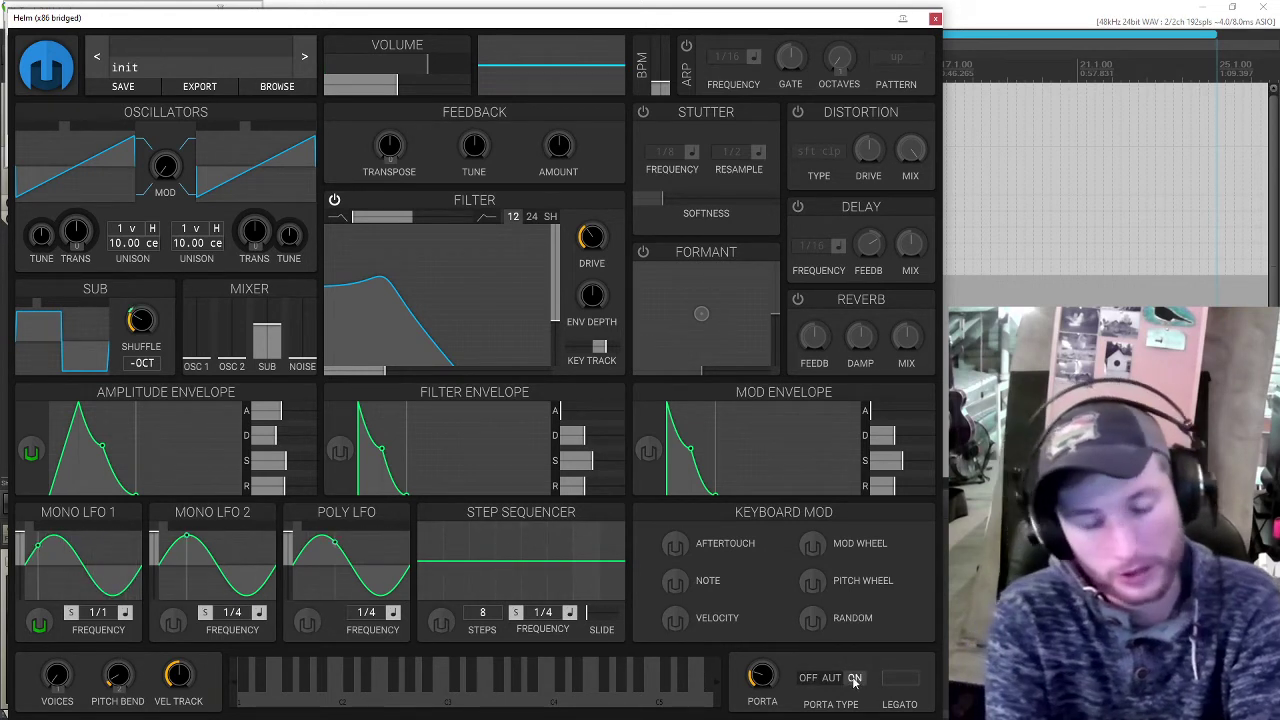
{"action": "key", "text": "a"}
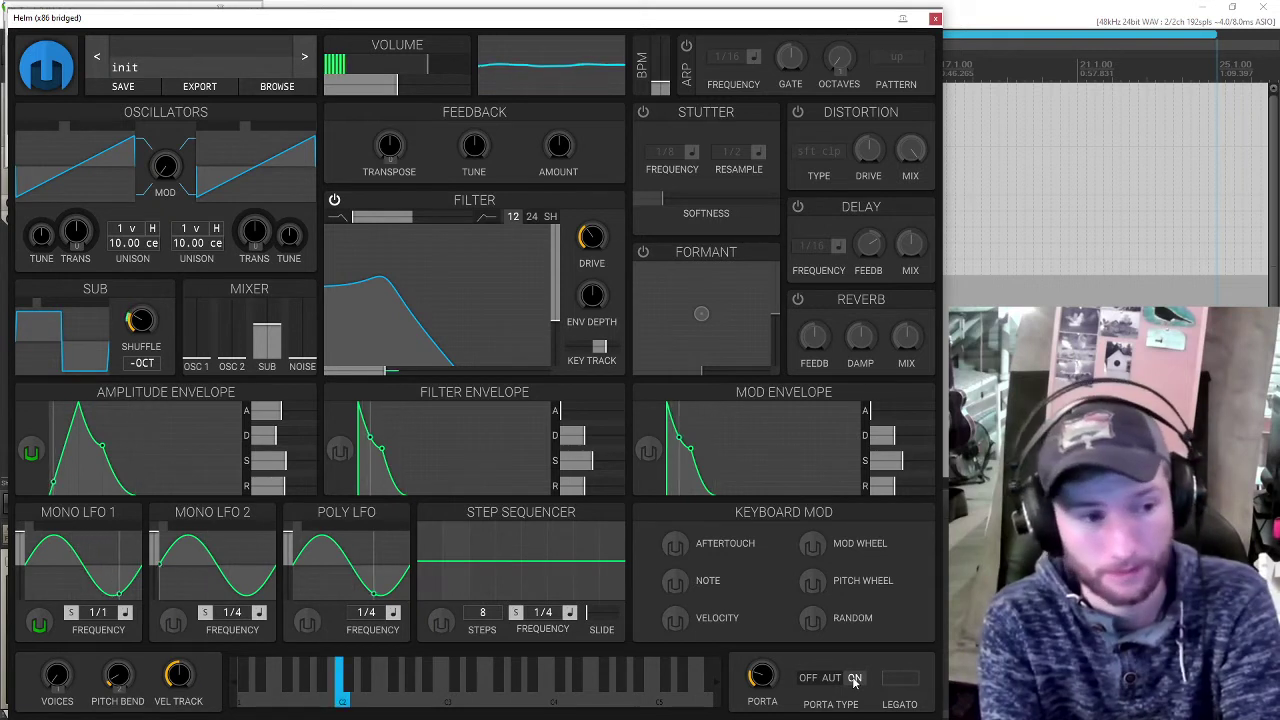
{"action": "key", "text": "k"}
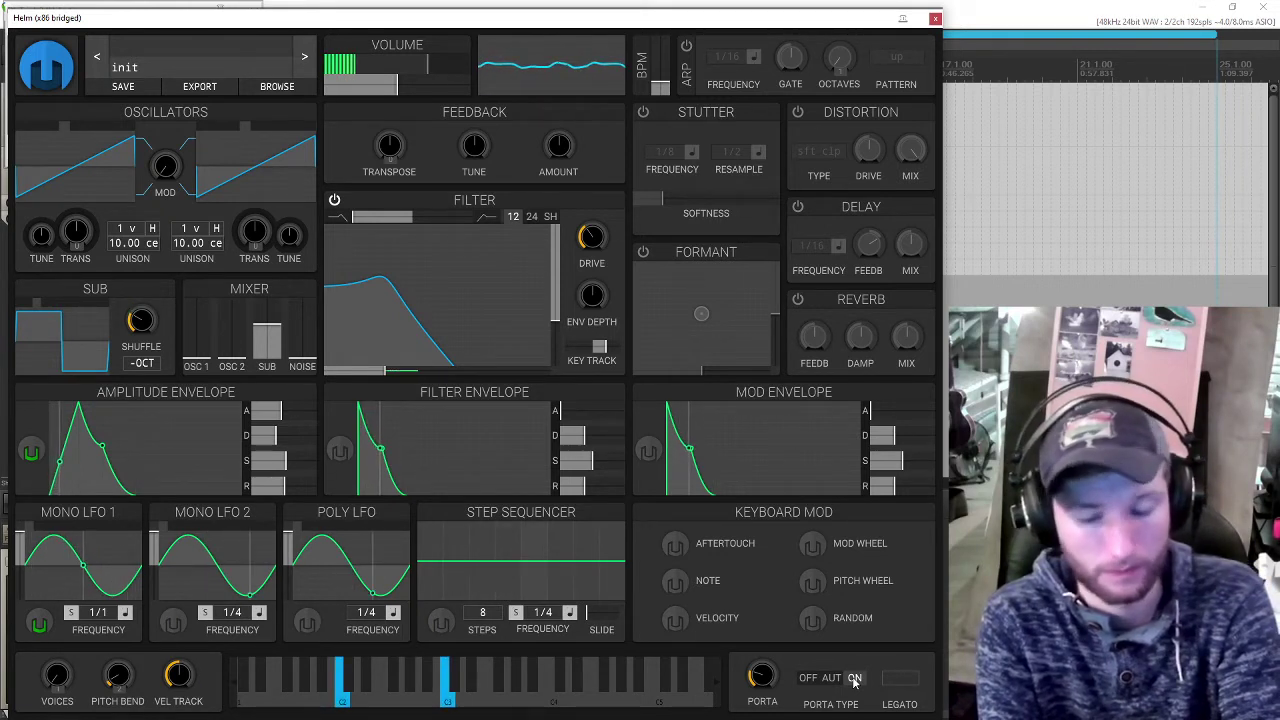
{"action": "key", "text": "apostrophe"}
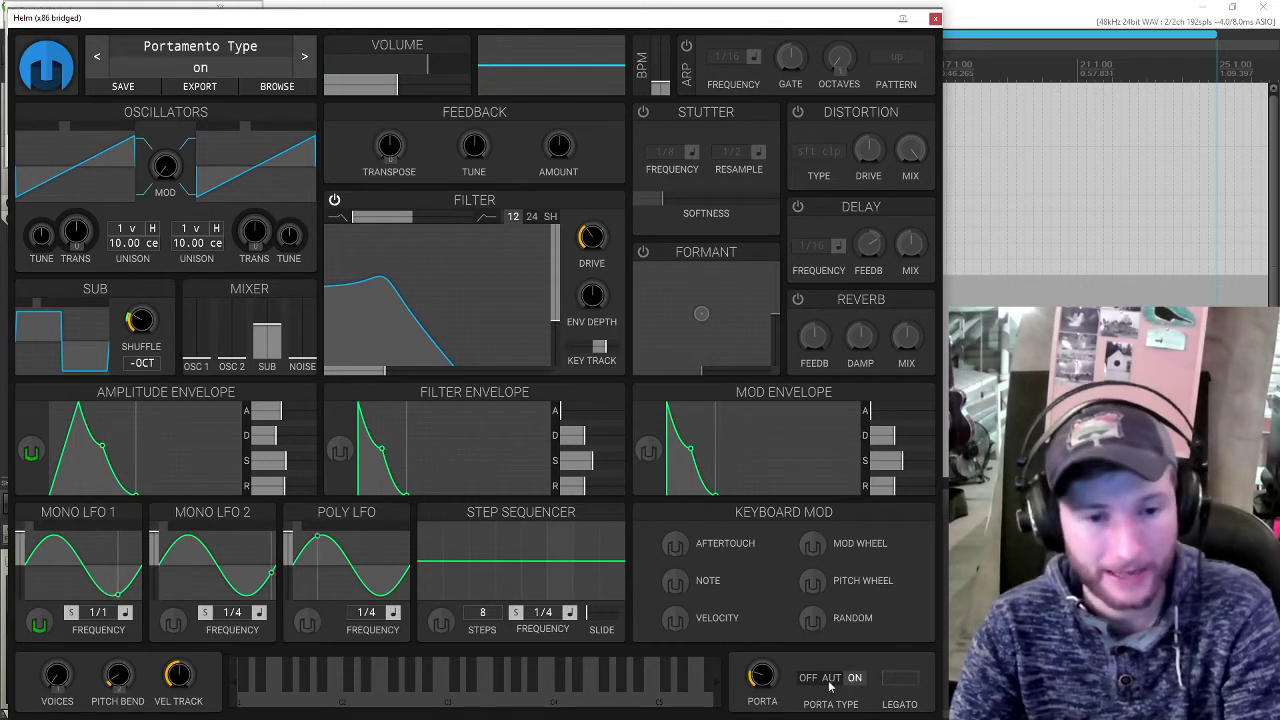
{"action": "left_click", "coordinate": [898, 678]}
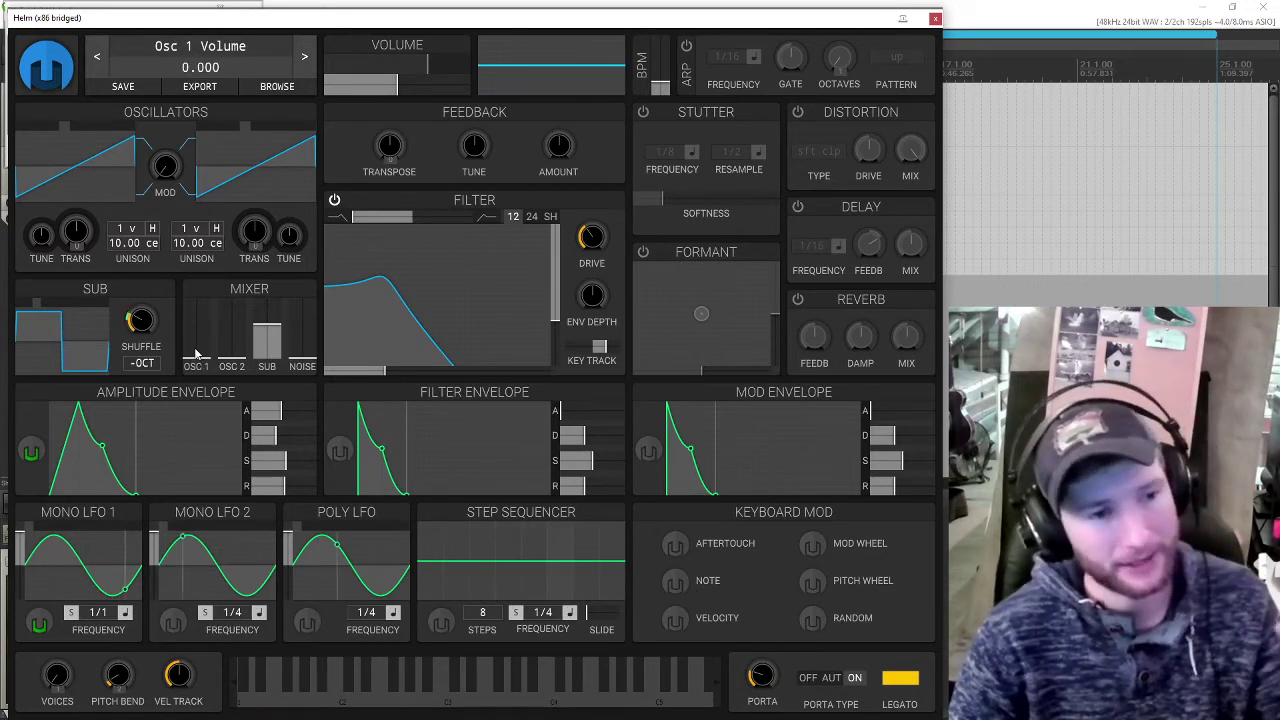
Step: Bring oscillator 1 into the mix at a low level and play low and high test notes
{"action": "left_click_drag", "start_coordinate": [196, 354], "coordinate": [194, 347]}
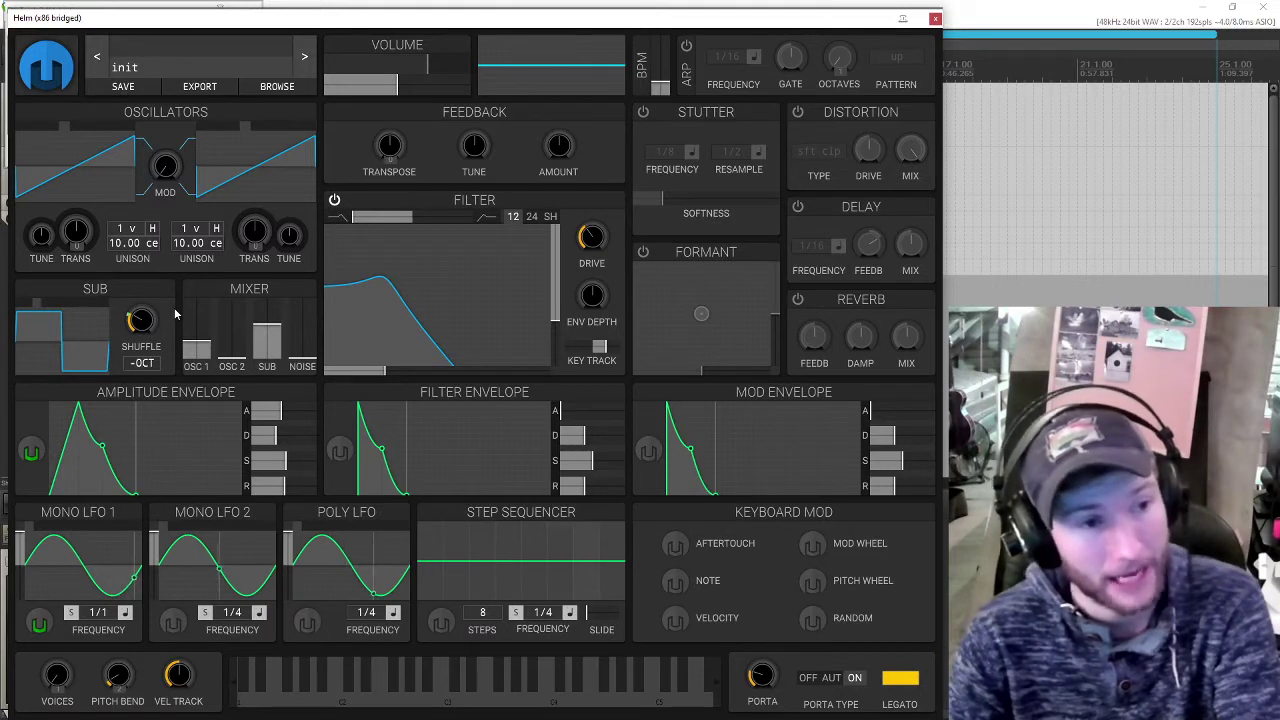
{"action": "key", "text": "a"}
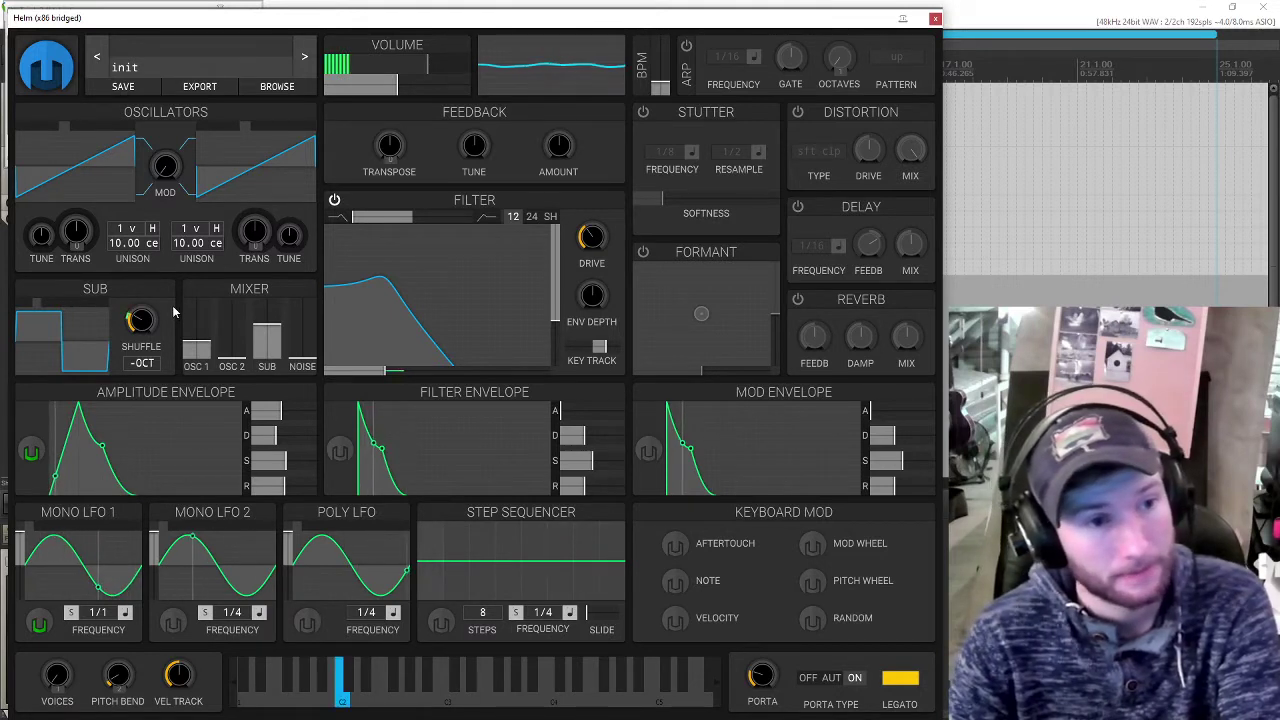
{"action": "key", "text": "k"}
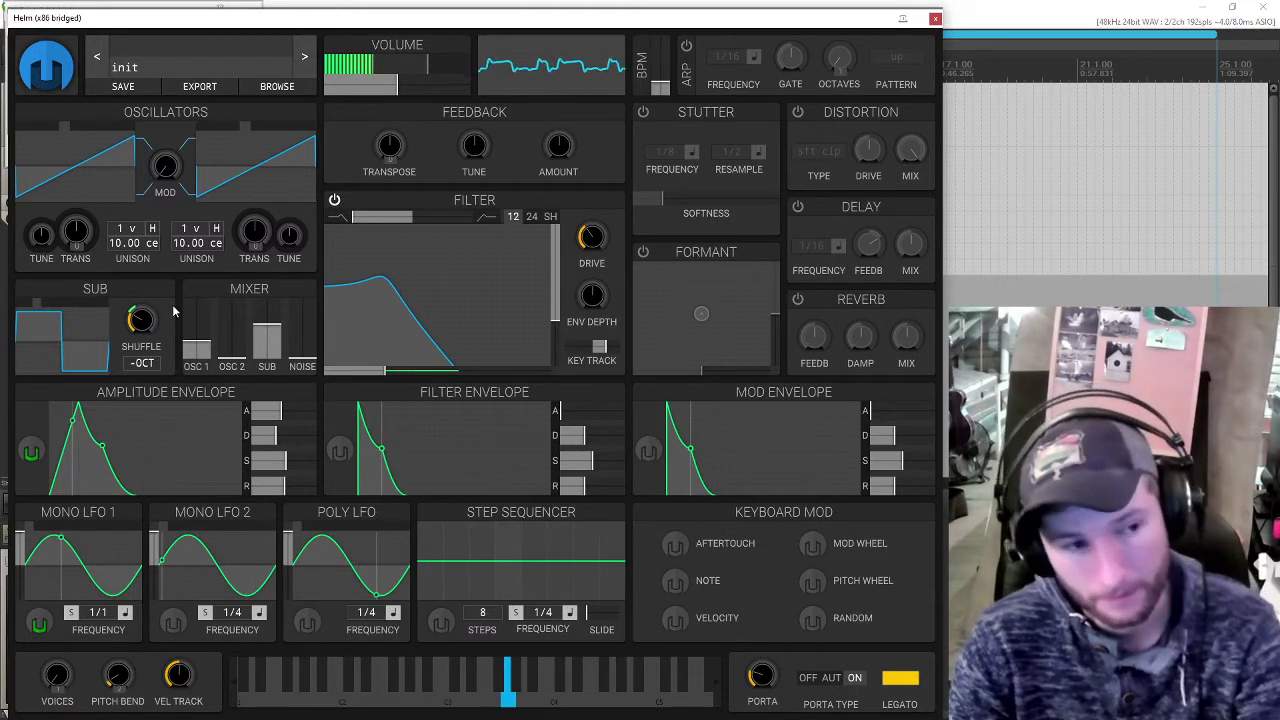
{"action": "mouse_move", "coordinate": [195, 334]}
{"action": "key", "text": "t"}
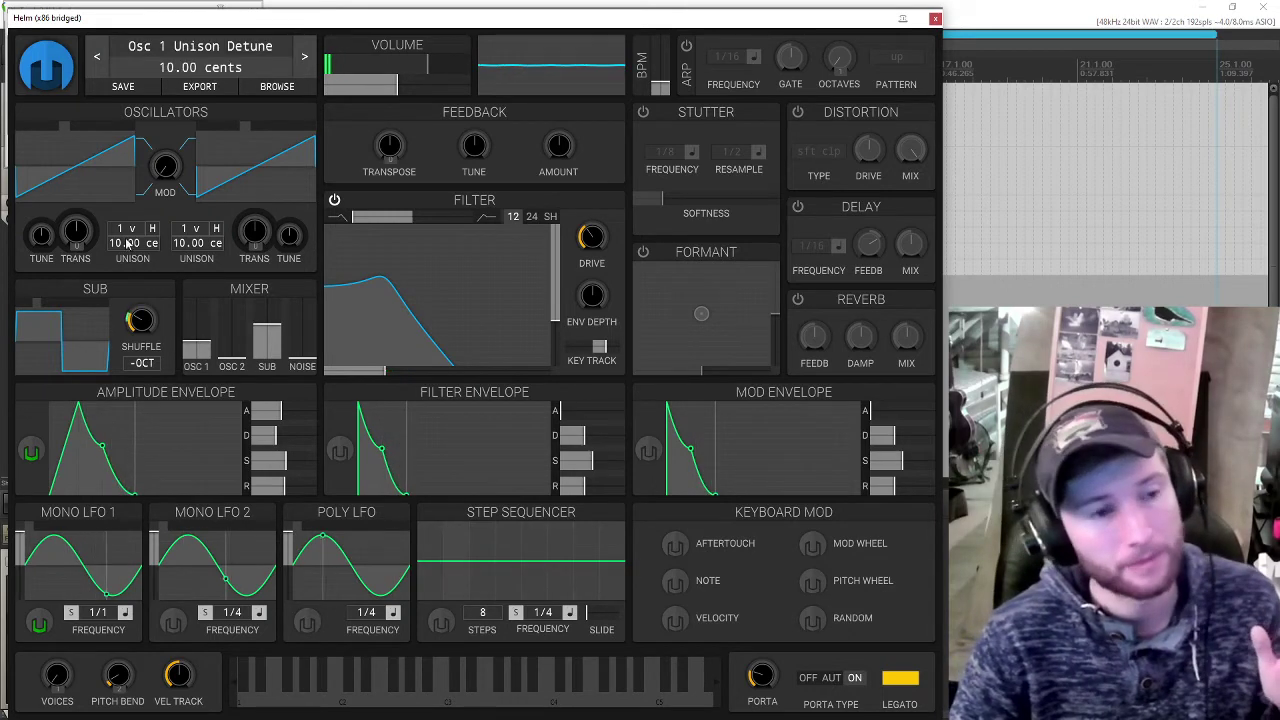
Step: Set oscillator 1's unison to 3 voices with 20 cents of detune, and lengthen the amplitude envelope's release slightly
{"action": "mouse_move", "coordinate": [126, 228]}
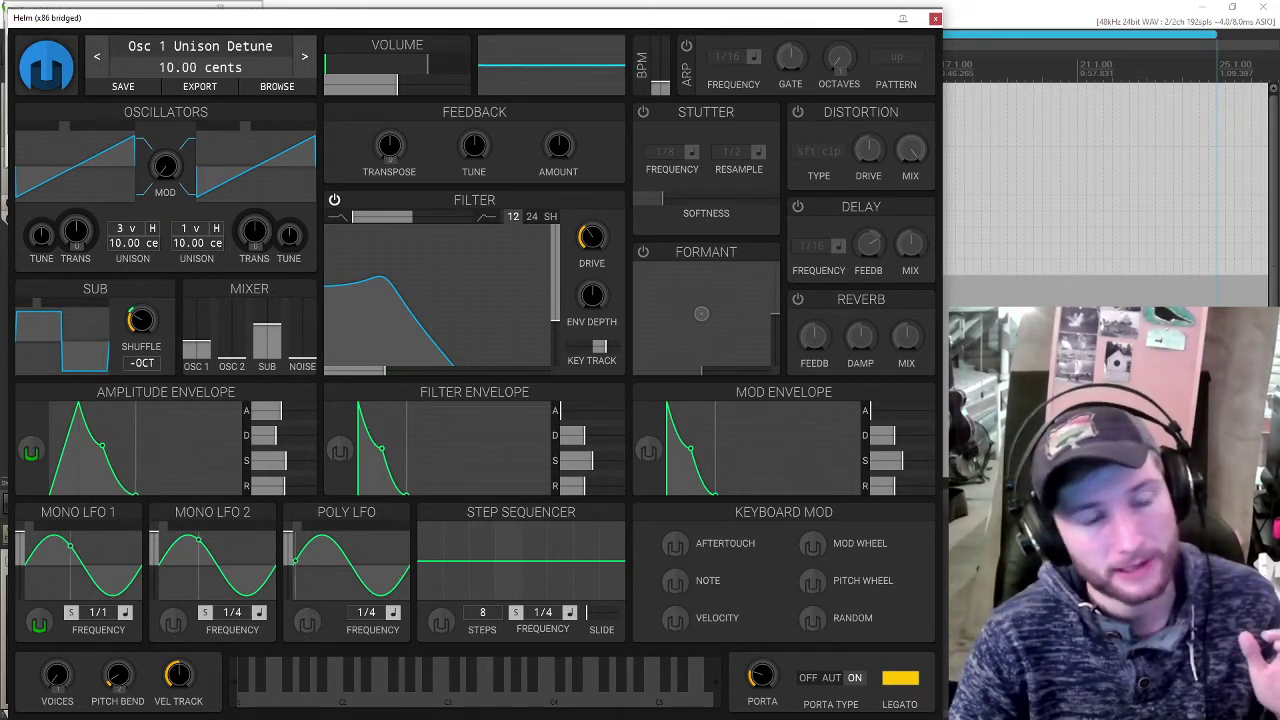
{"action": "left_click_drag", "start_coordinate": [137, 243], "coordinate": [137, 224]}
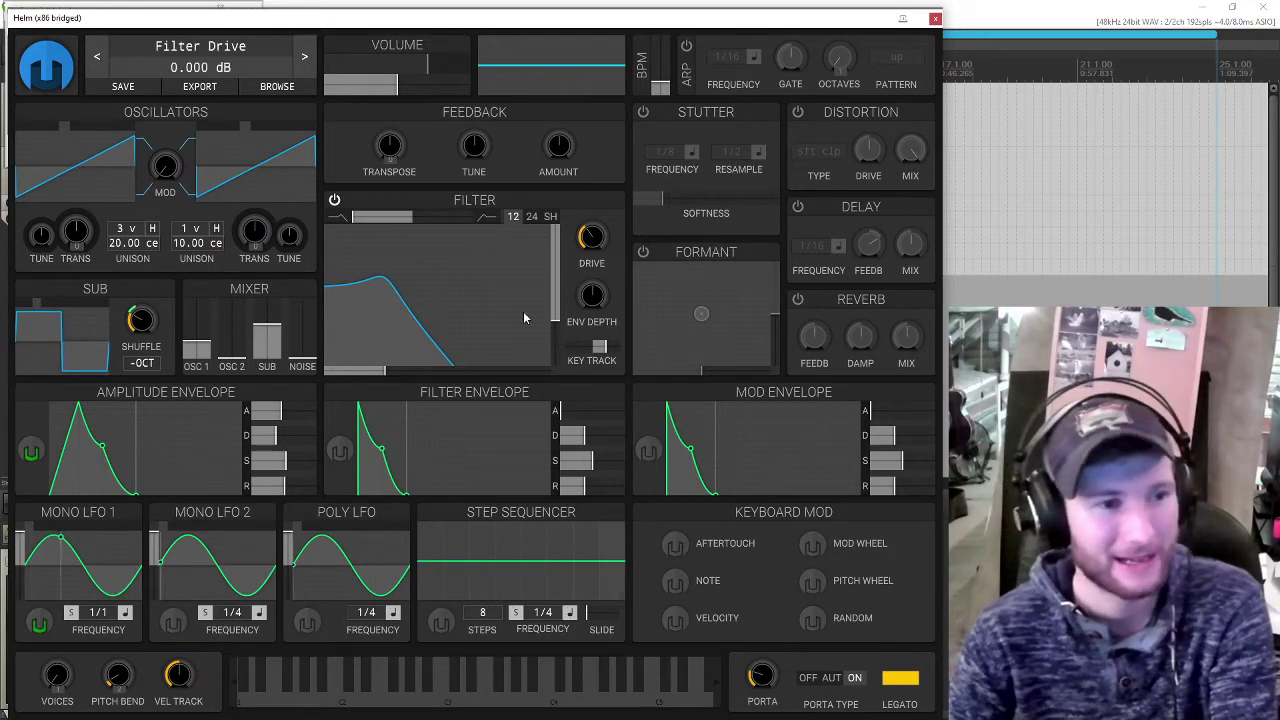
{"action": "left_click_drag", "start_coordinate": [284, 497], "coordinate": [291, 493]}
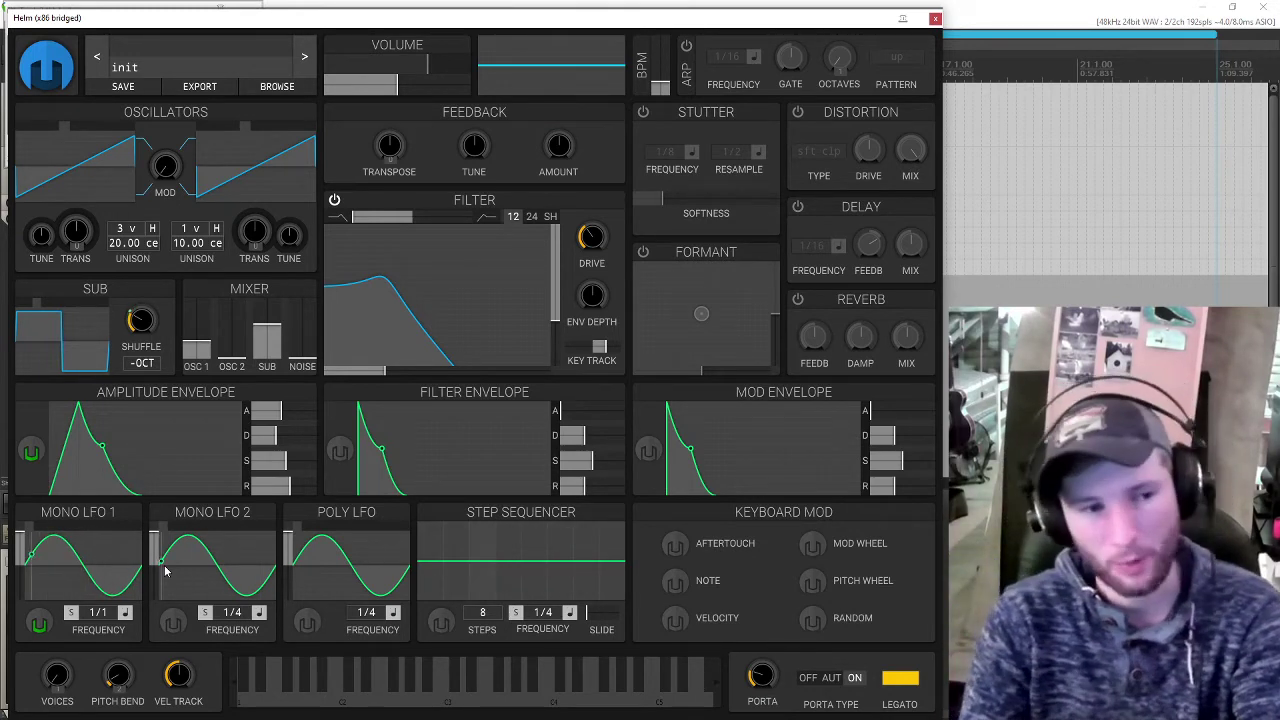
Step: Set Mono LFO 2's frequency to 1/2 and modulate oscillator 1's tune with it by a small amount
{"action": "left_click_drag", "start_coordinate": [232, 612], "coordinate": [232, 598]}
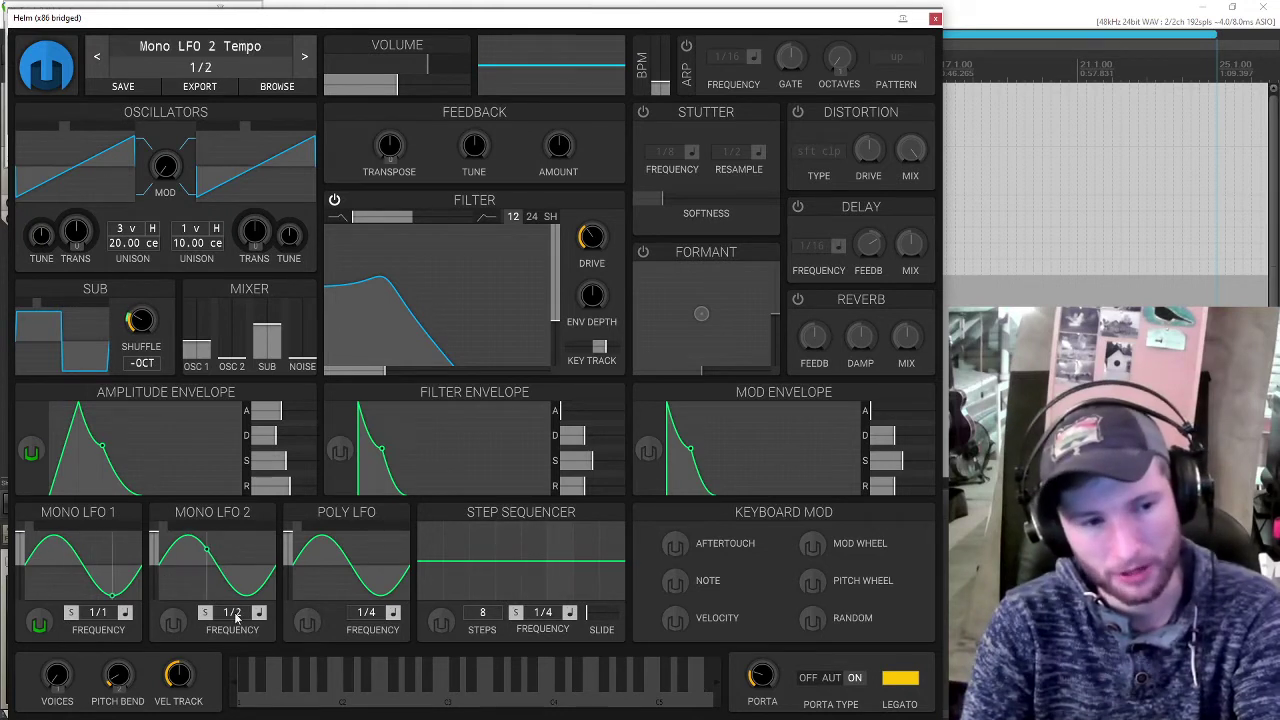
{"action": "left_click", "coordinate": [173, 622]}
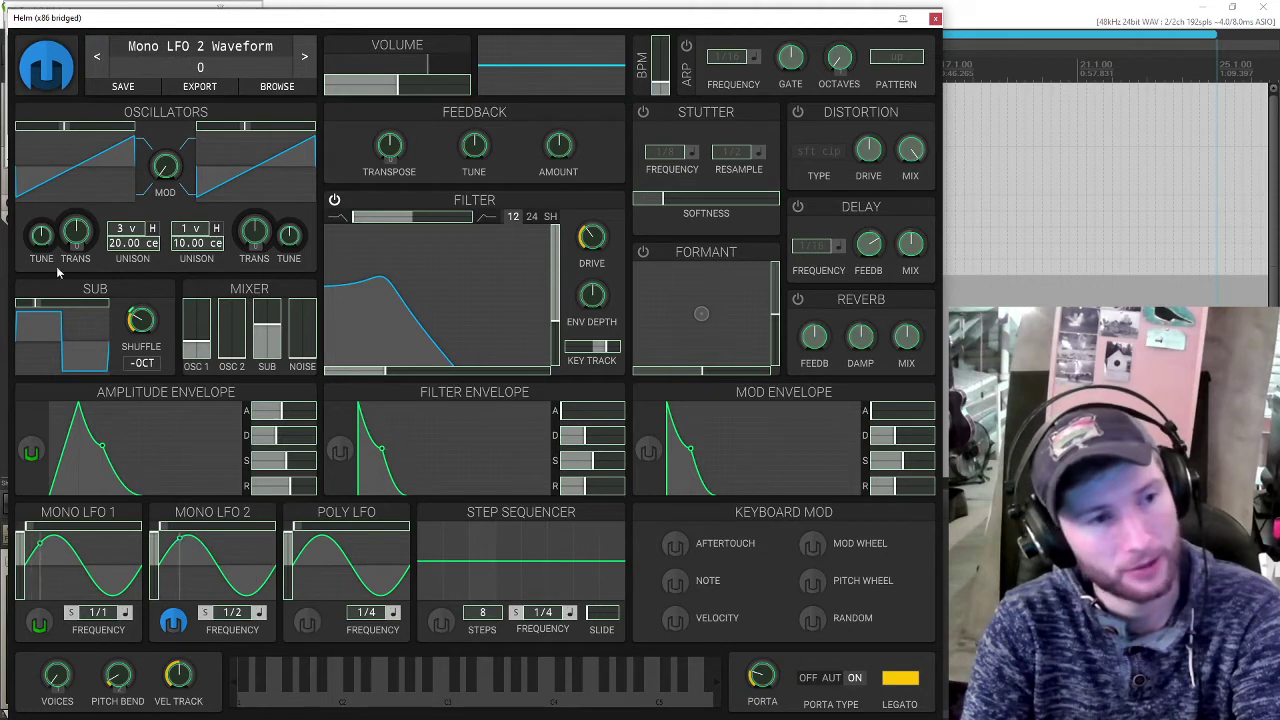
{"action": "left_click_drag", "start_coordinate": [41, 235], "coordinate": [41, 212]}
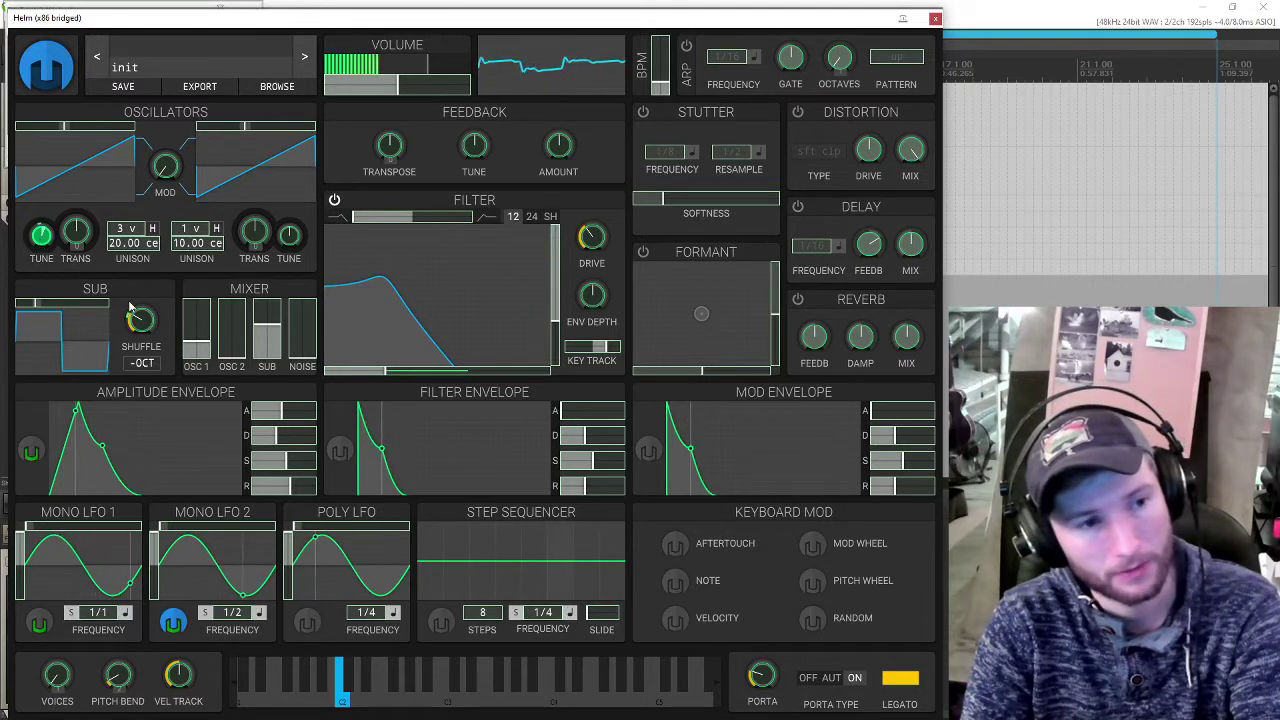
{"action": "left_click", "coordinate": [172, 624]}
Step: Raise oscillator 1's volume to about 0.202, open the filter cutoff slightly, and lengthen the amplitude envelope's decay
{"action": "left_click_drag", "start_coordinate": [196, 356], "coordinate": [191, 347]}
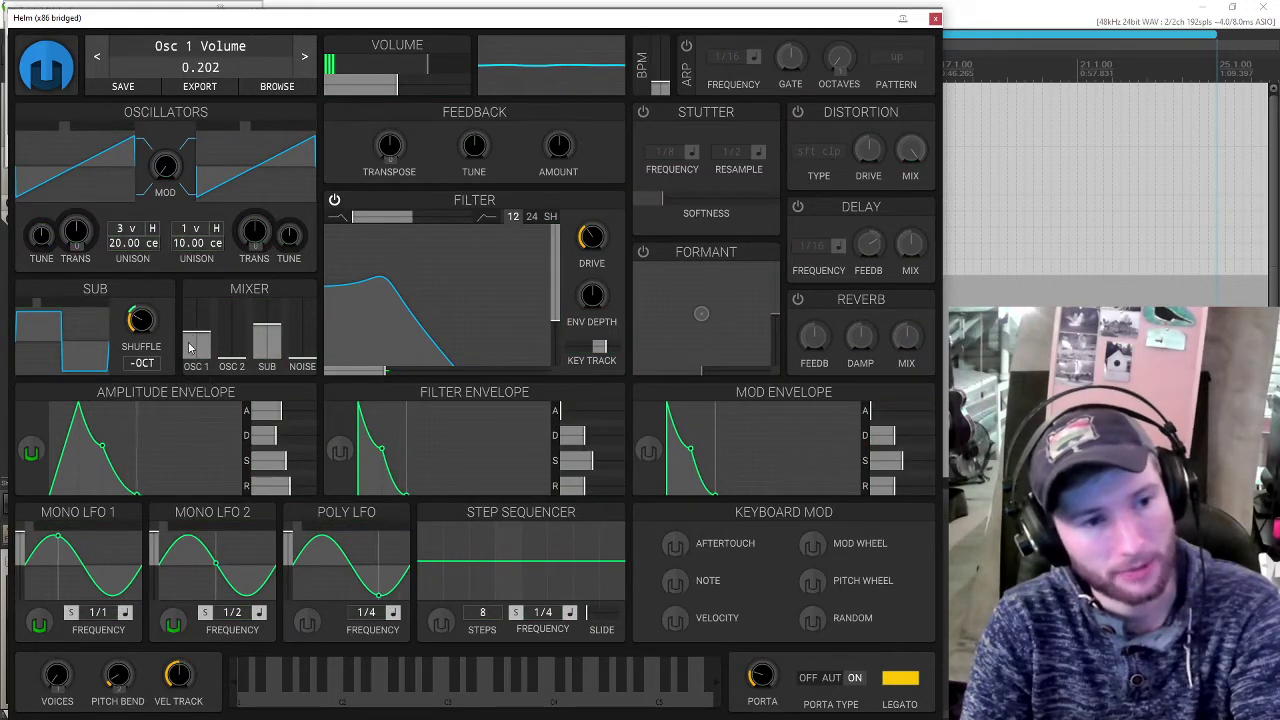
{"action": "left_click_drag", "start_coordinate": [385, 370], "coordinate": [390, 375]}
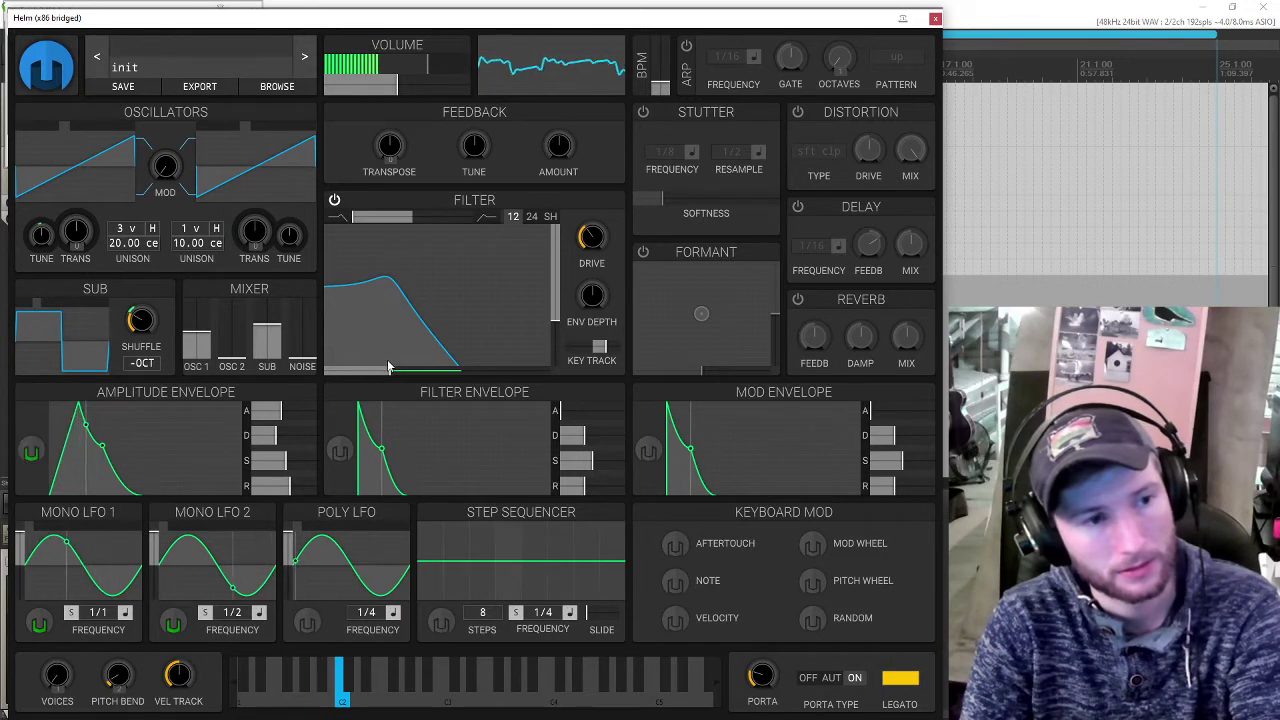
{"action": "left_click_drag", "start_coordinate": [276, 437], "coordinate": [289, 468]}
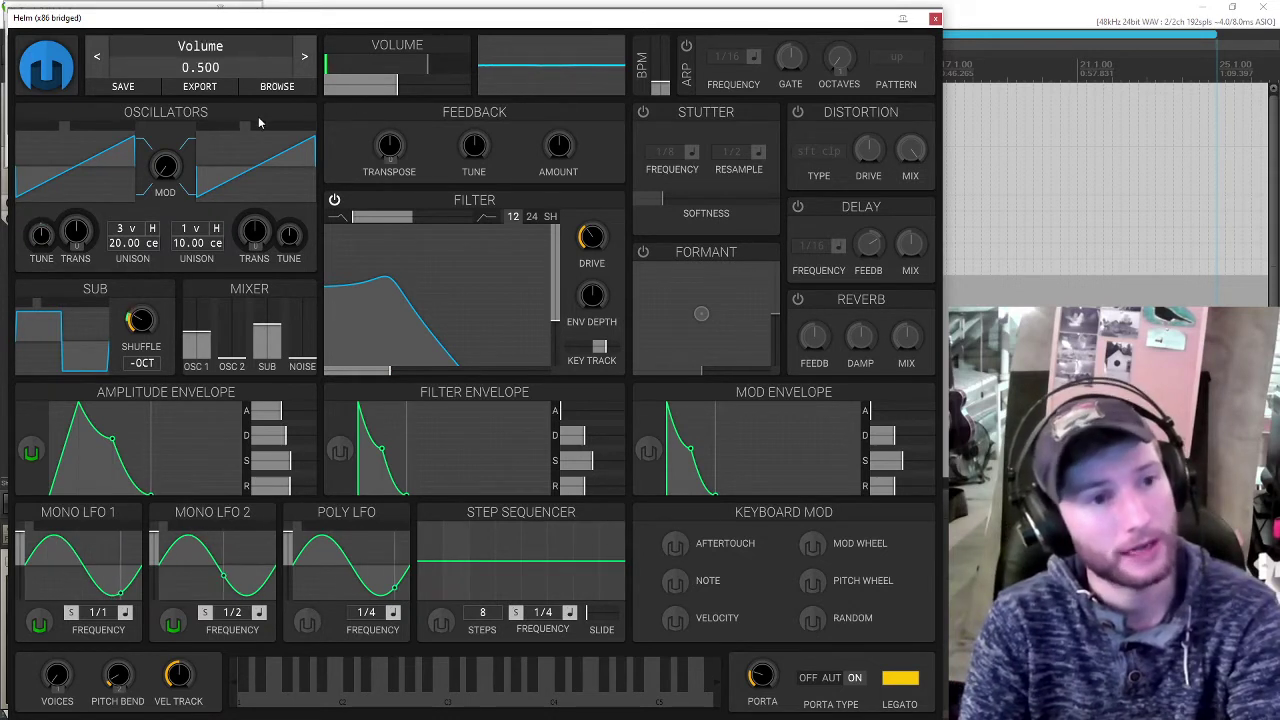
Step: Switch oscillator 2 to a square wave transposed up 12 semitones and bring it into the mix at a low level
{"action": "left_click", "coordinate": [229, 130]}
{"action": "left_click", "coordinate": [229, 130]}
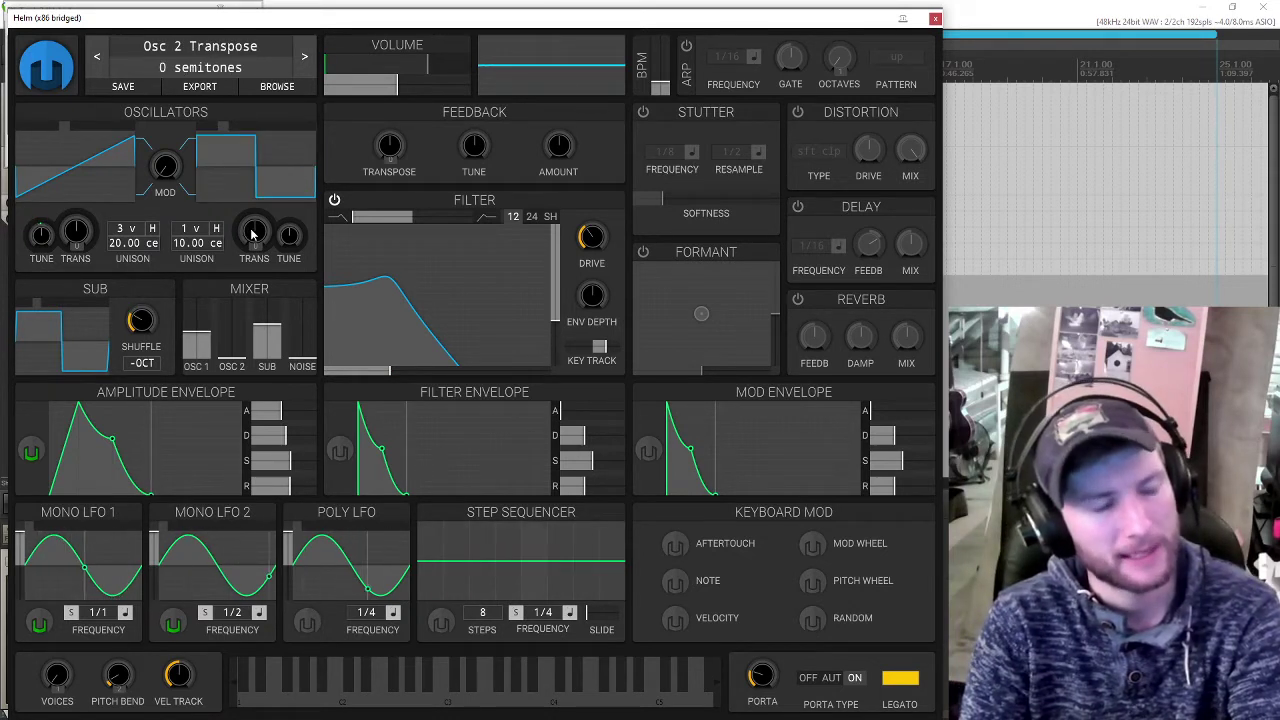
{"action": "left_click_drag", "start_coordinate": [253, 234], "coordinate": [253, 190]}
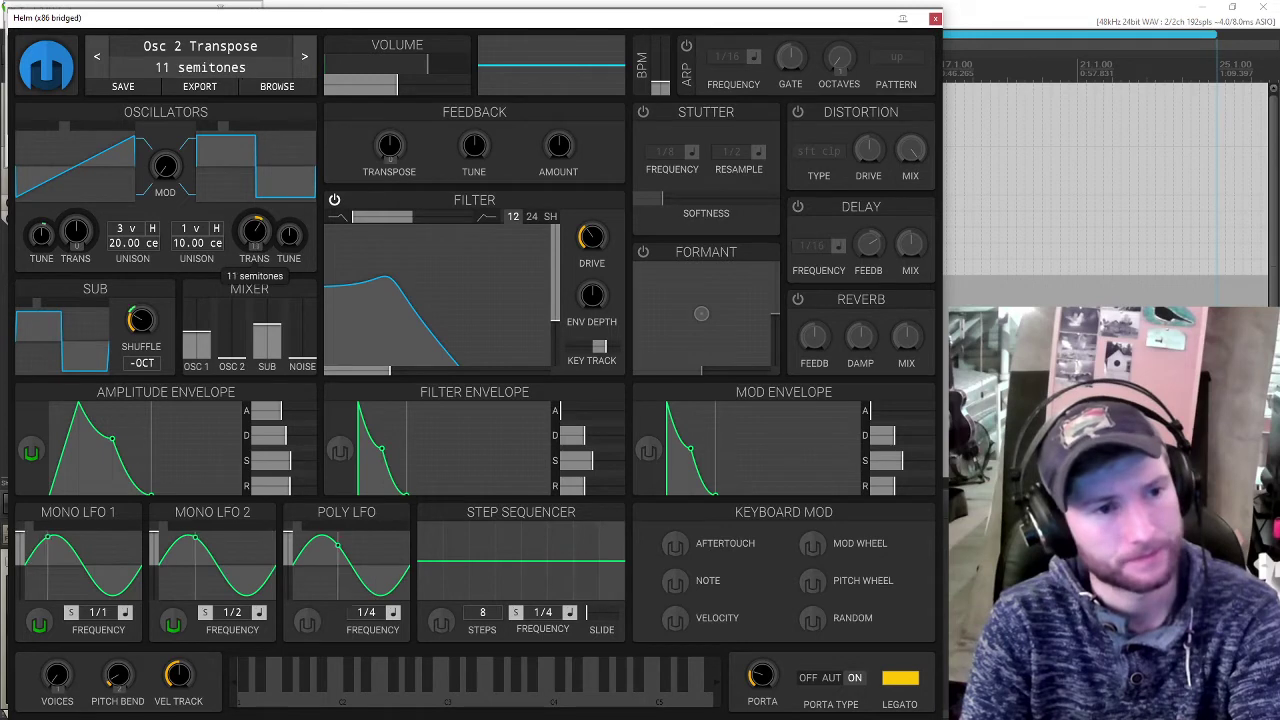
{"action": "left_click_drag", "start_coordinate": [232, 357], "coordinate": [236, 344]}
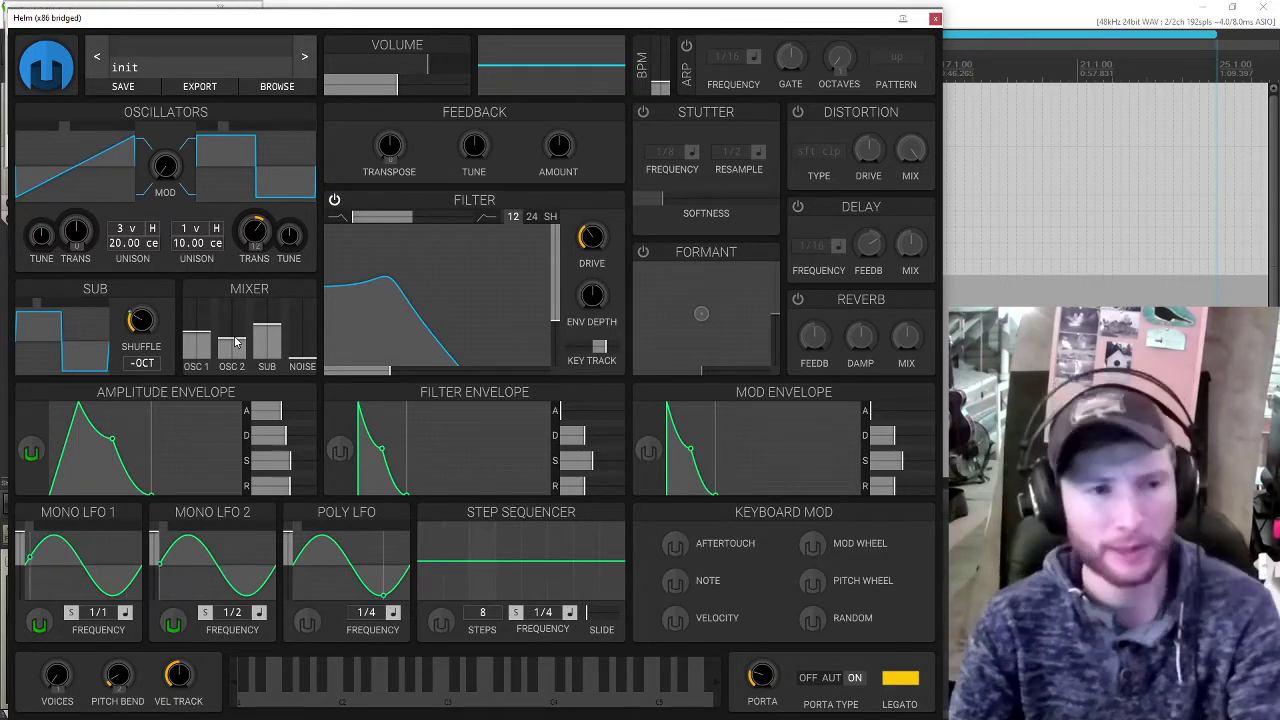
Step: Lengthen the mod envelope's attack, decay and release, and modulate oscillator 2's volume with it
{"action": "key", "text": "a"}
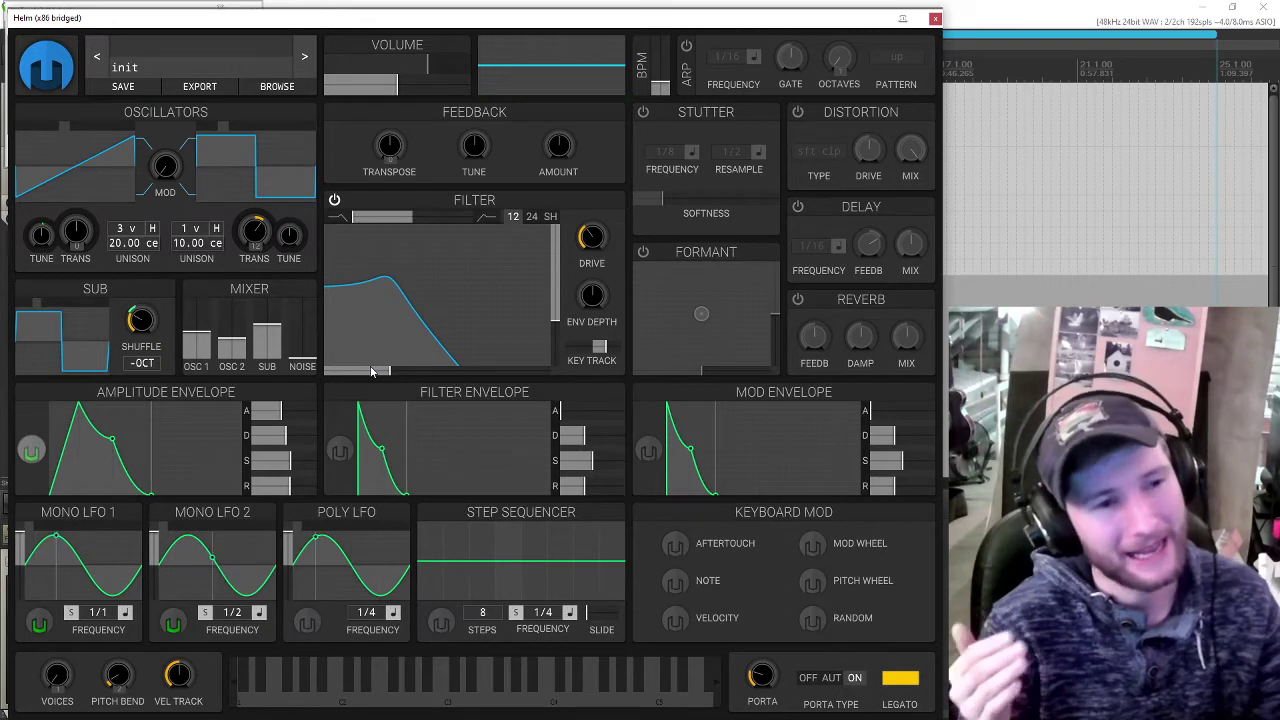
{"action": "mouse_move", "coordinate": [207, 349]}
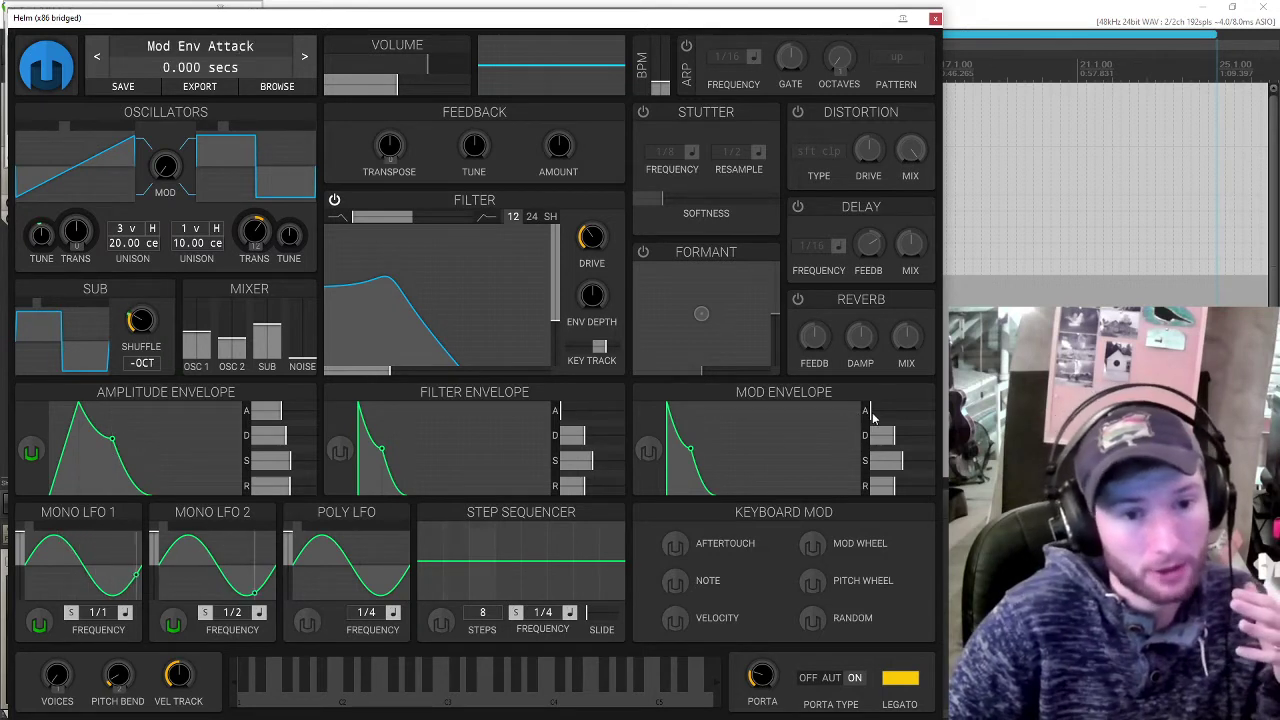
{"action": "left_click_drag", "start_coordinate": [866, 411], "coordinate": [903, 436]}
{"action": "left_click_drag", "start_coordinate": [888, 487], "coordinate": [904, 487]}
{"action": "left_click", "coordinate": [648, 452]}
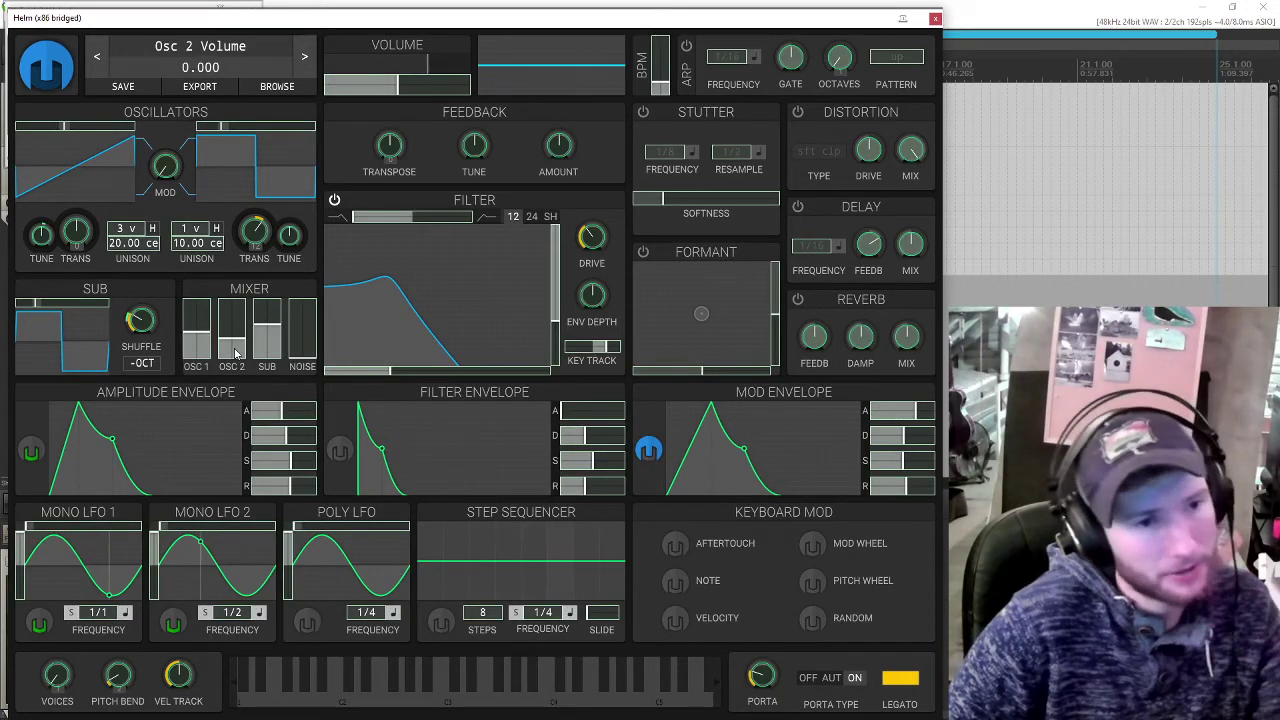
{"action": "left_click_drag", "start_coordinate": [238, 352], "coordinate": [238, 330]}
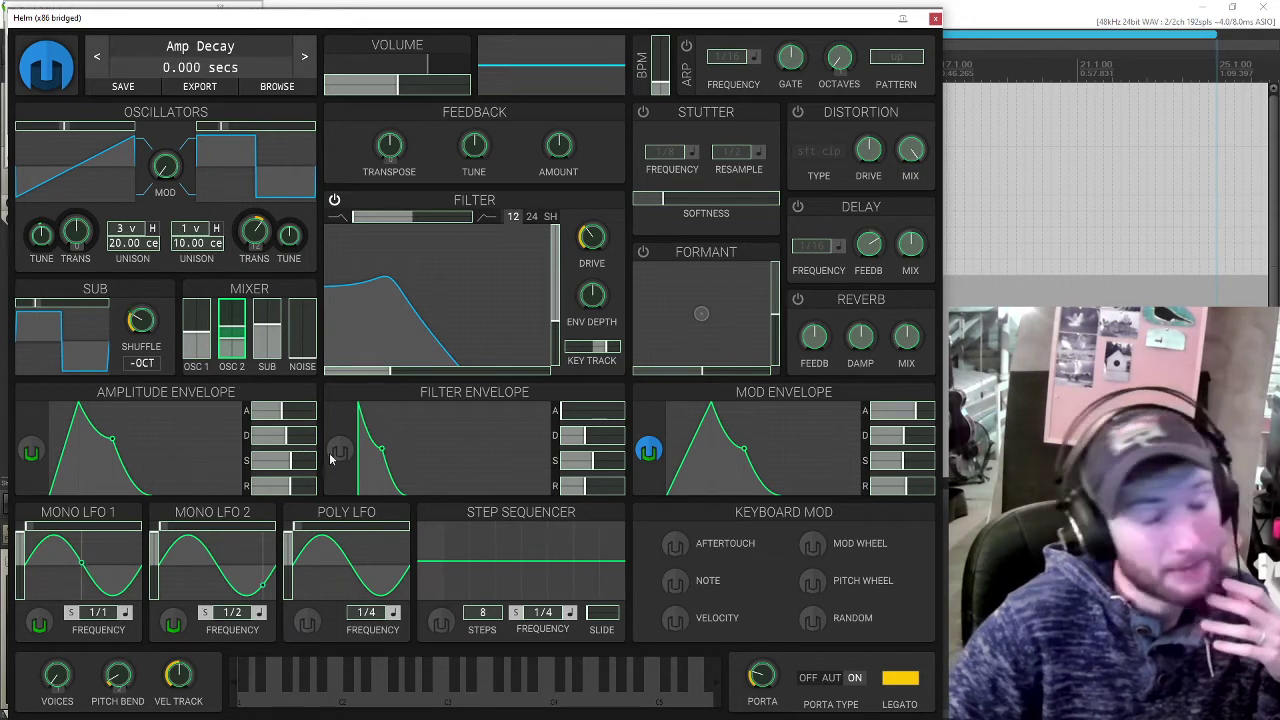
{"action": "left_click", "coordinate": [648, 452]}
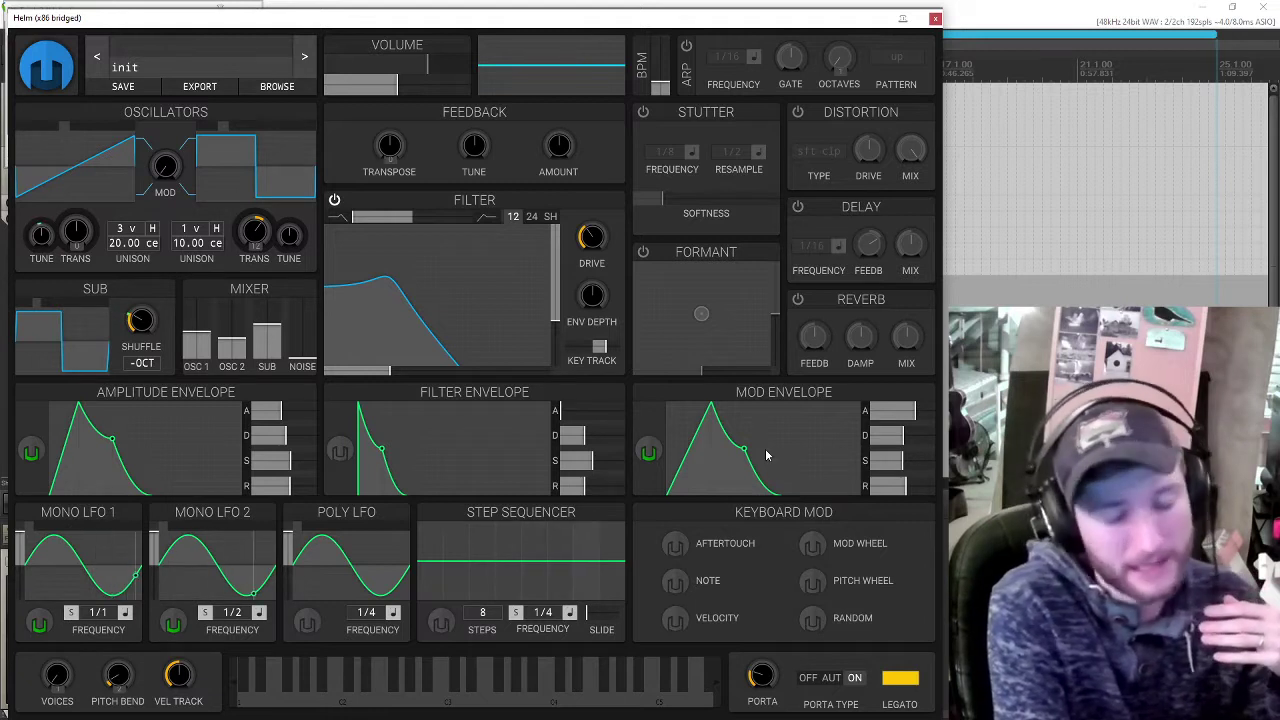
Step: Set the feedback transpose to 7 semitones and try out the feedback amount, leaving it at 0%
{"action": "key", "text": "f"}
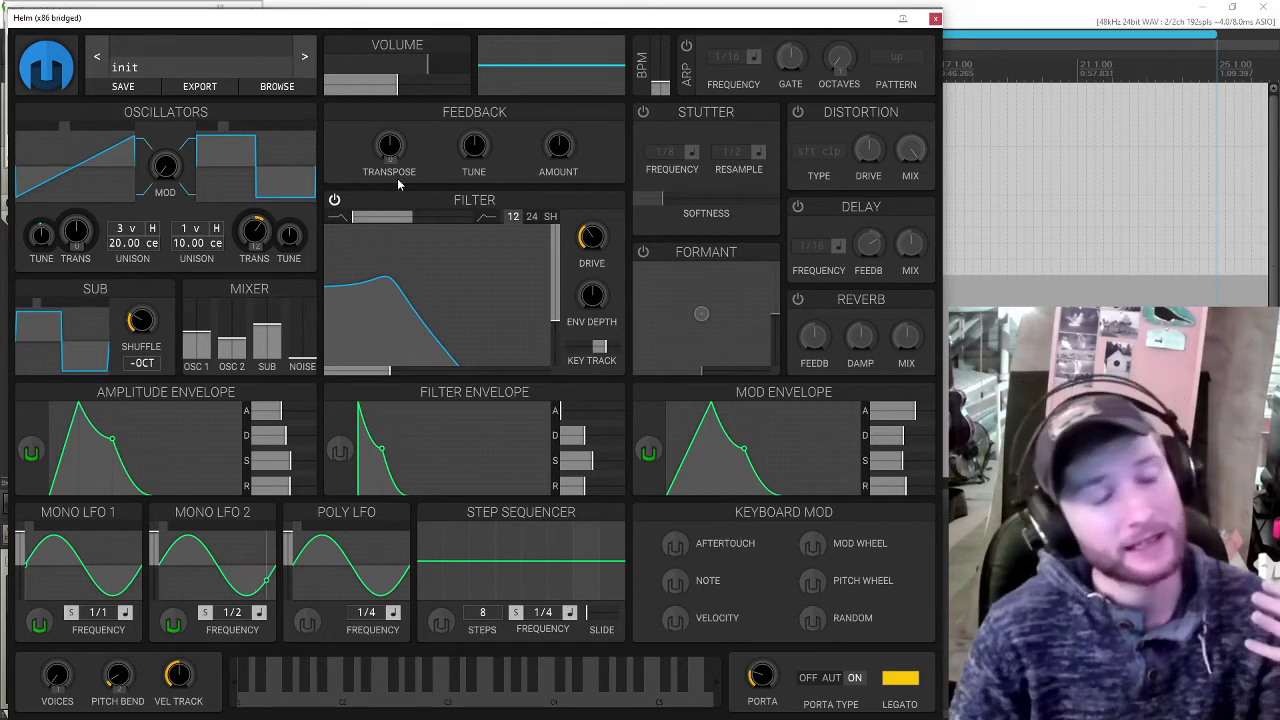
{"action": "mouse_move", "coordinate": [372, 162]}
{"action": "left_click_drag", "start_coordinate": [393, 152], "coordinate": [392, 168]}
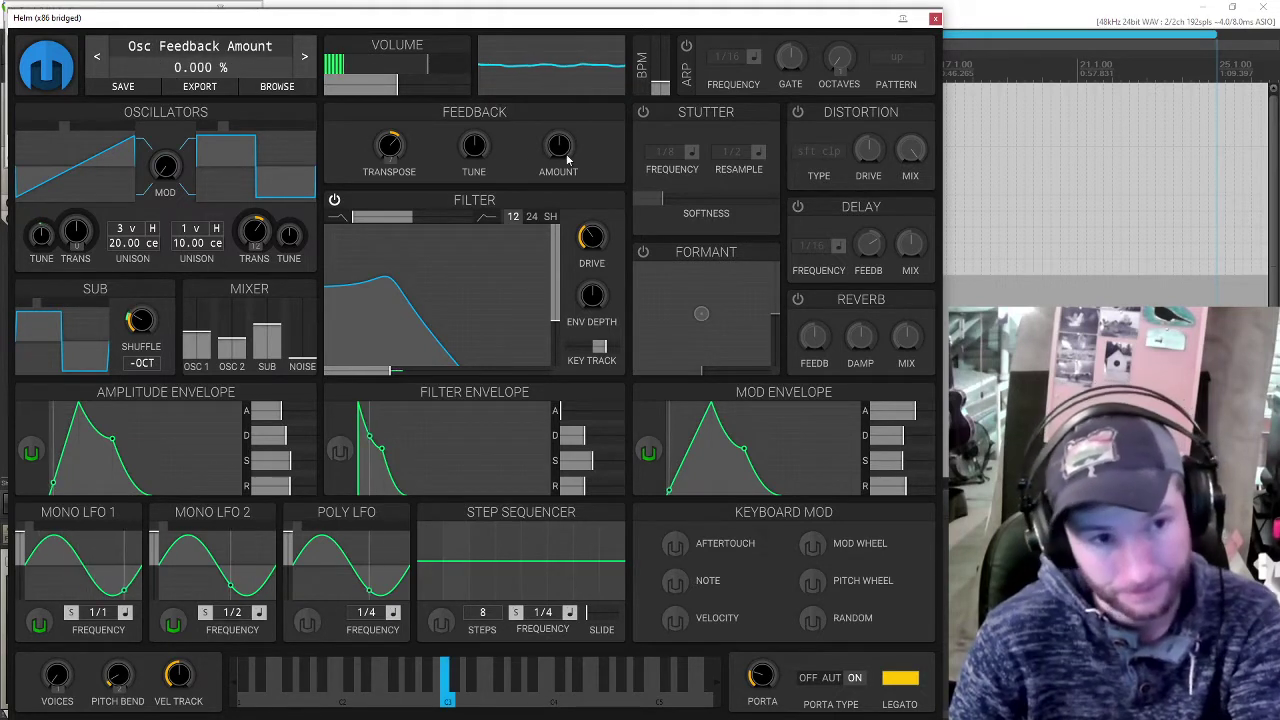
{"action": "left_click_drag", "start_coordinate": [590, 153], "coordinate": [560, 178]}
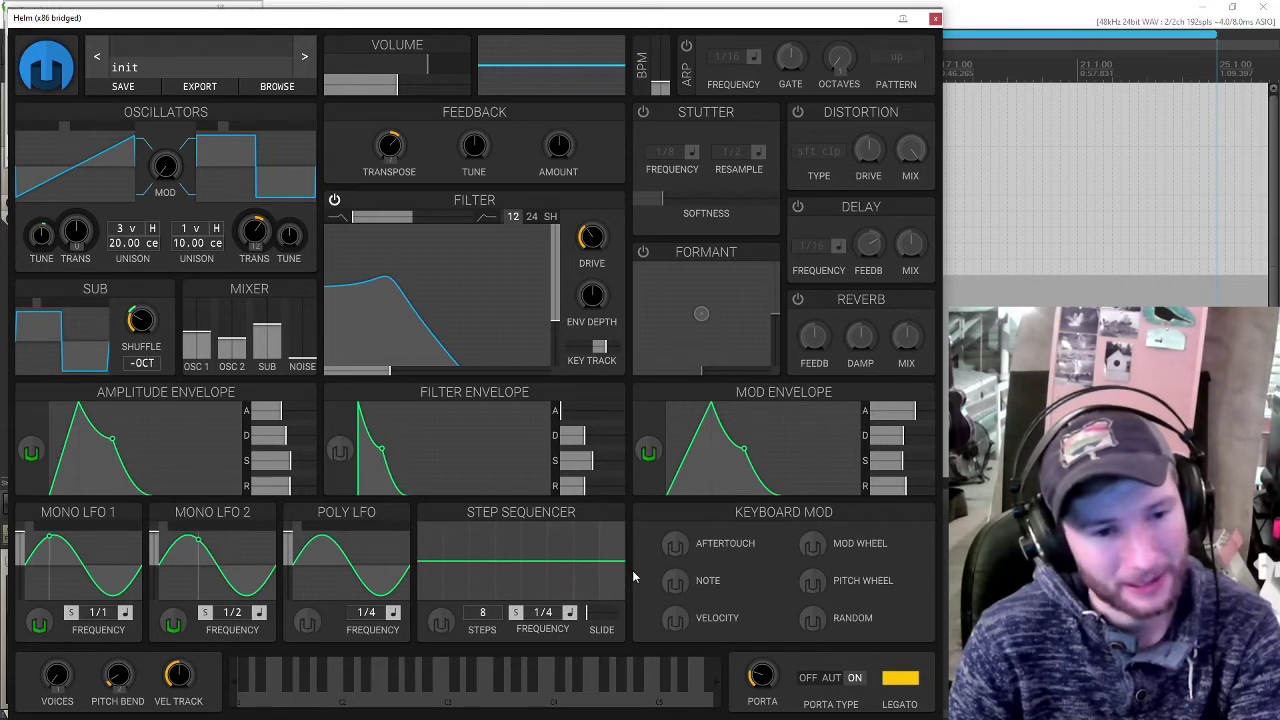
Step: Draw a pattern of alternating raised and lowered steps in the step sequencer at frequency 1/4, and set it to 6 steps
{"action": "mouse_move", "coordinate": [545, 622]}
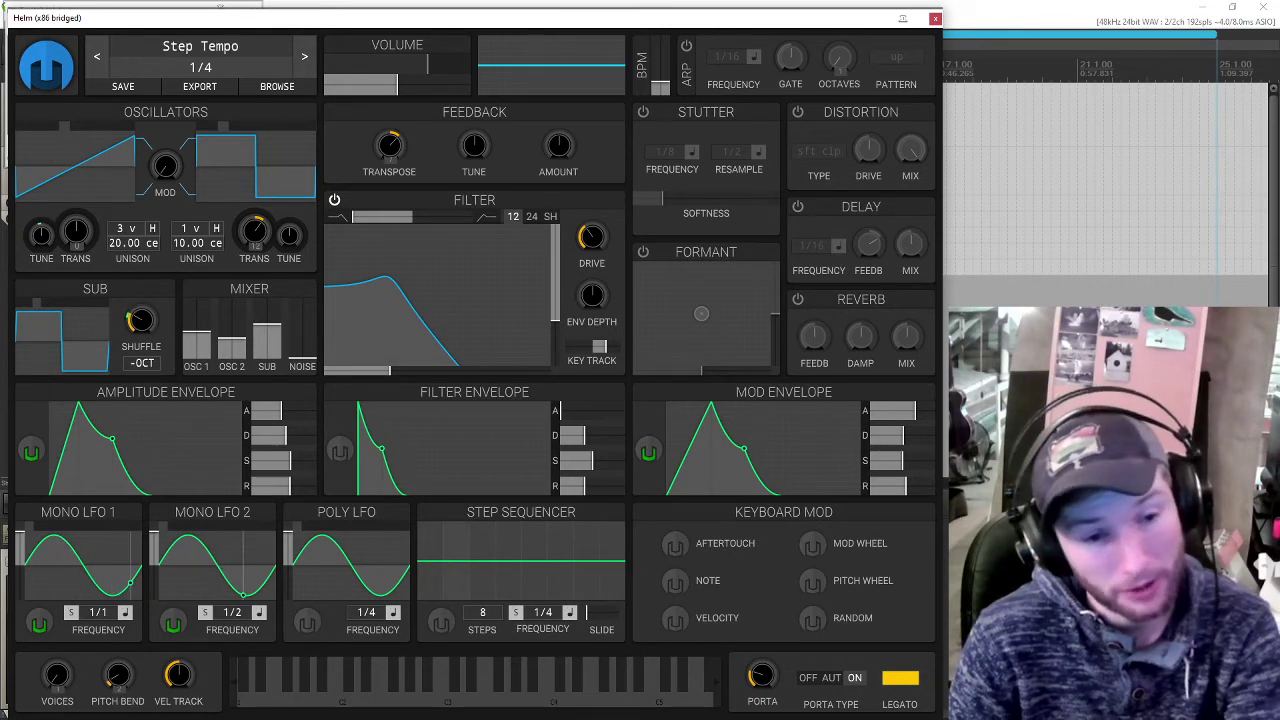
{"action": "mouse_move", "coordinate": [568, 601]}
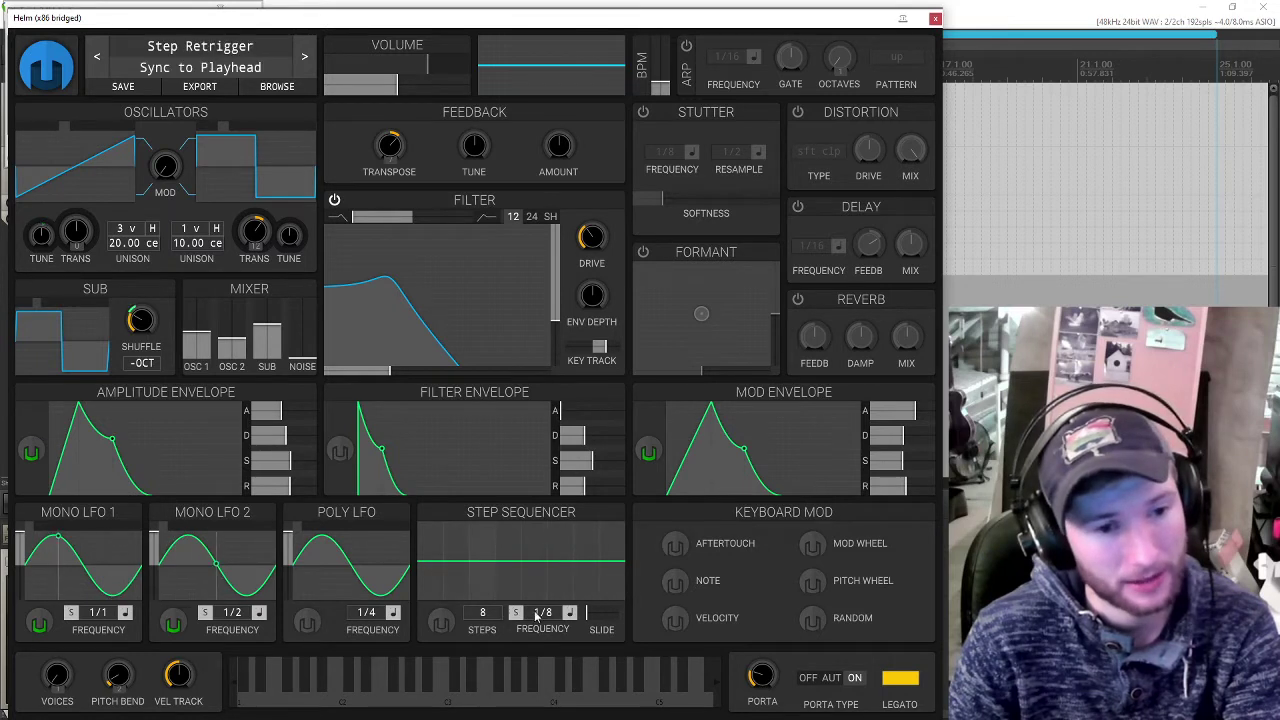
{"action": "scroll", "coordinate": [542, 612], "scroll_direction": "down", "scroll_amount": 1}
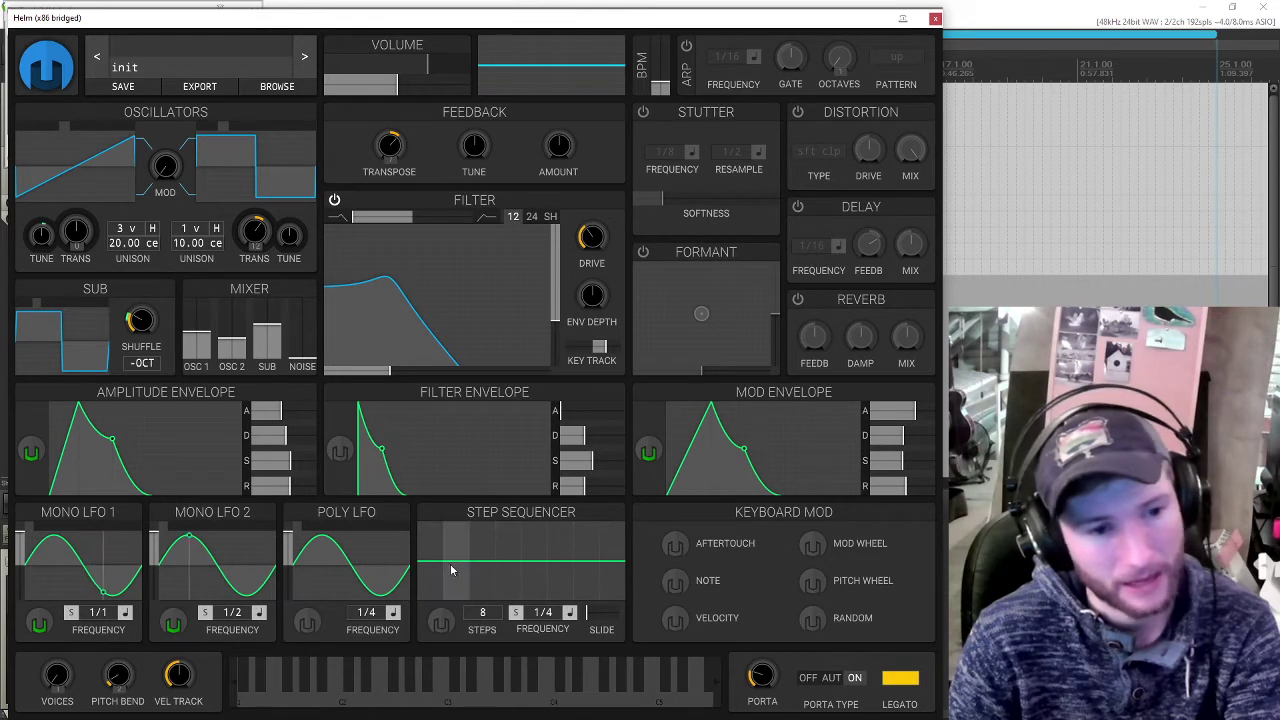
{"action": "mouse_move", "coordinate": [455, 566]}
{"action": "left_mouse_down"}
{"action": "mouse_move", "coordinate": [455, 545]}
{"action": "mouse_move", "coordinate": [486, 585]}
{"action": "mouse_move", "coordinate": [531, 543]}
{"action": "mouse_move", "coordinate": [563, 582]}
{"action": "mouse_move", "coordinate": [614, 525]}
{"action": "mouse_move", "coordinate": [614, 541]}
{"action": "left_mouse_up"}
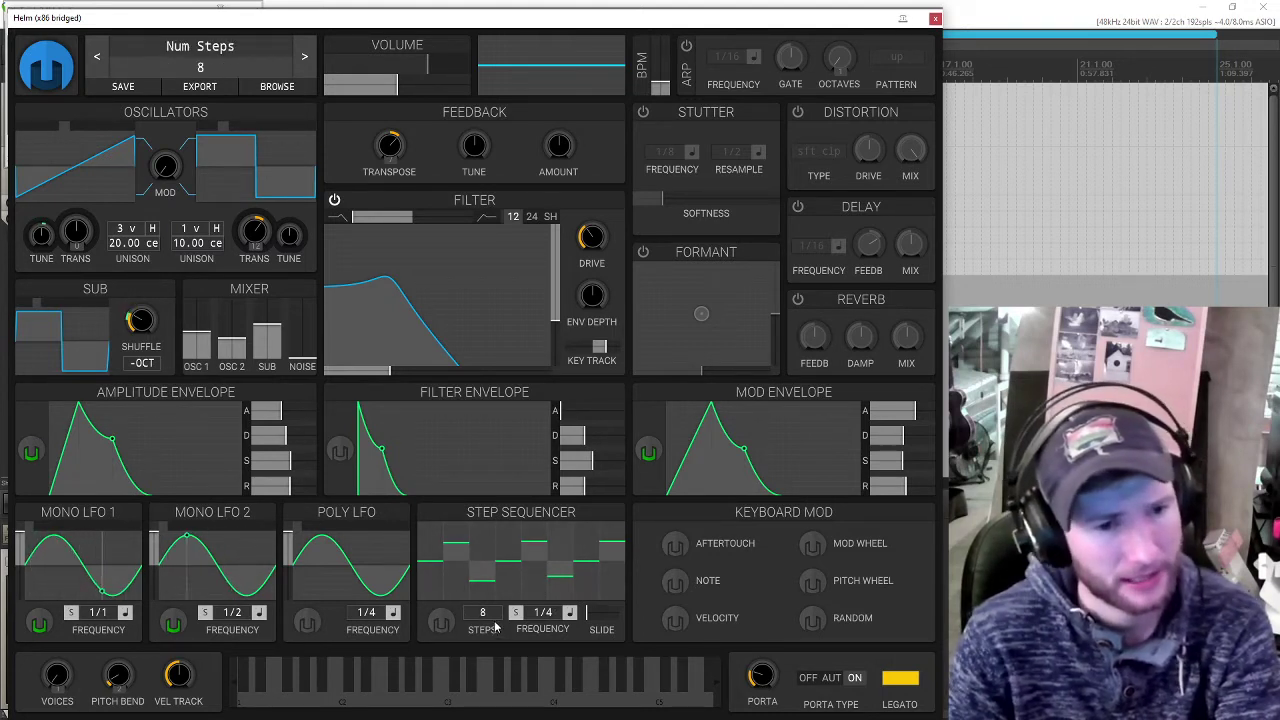
{"action": "scroll", "coordinate": [483, 614], "scroll_direction": "down", "scroll_amount": 2}
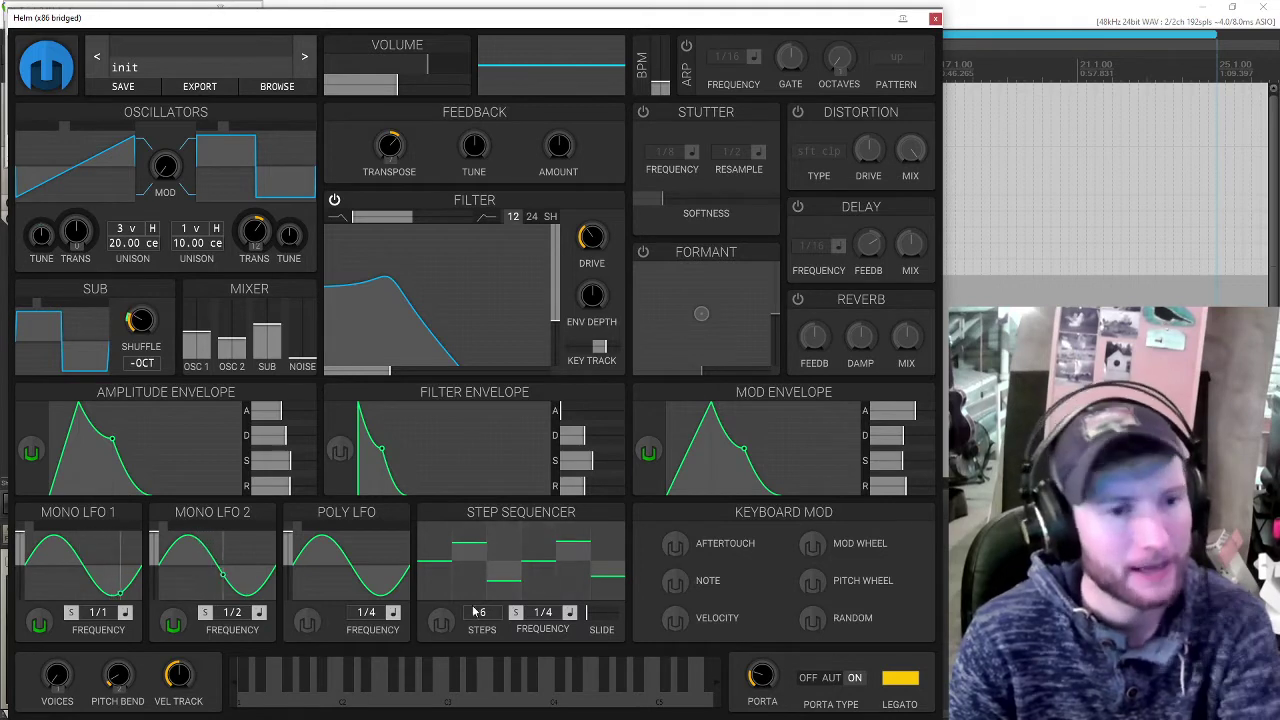
Step: Modulate the oscillator feedback amount with the step sequencer at about 71%
{"action": "left_click", "coordinate": [443, 623]}
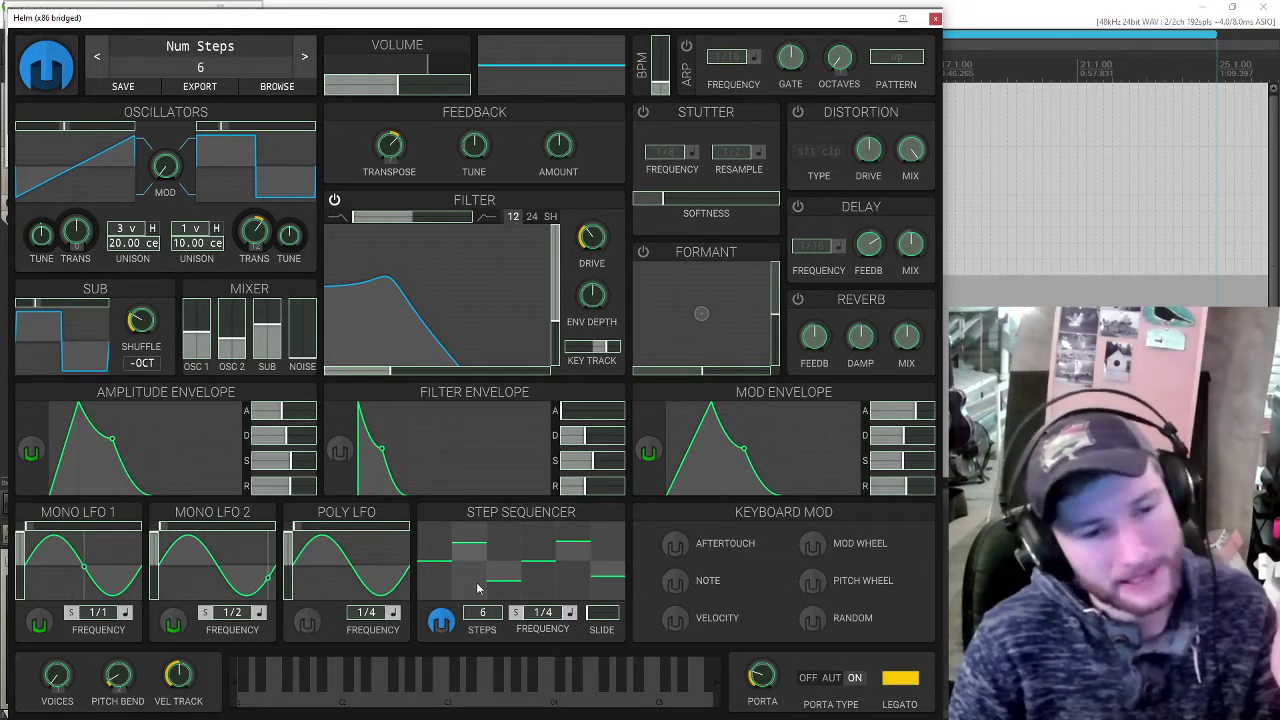
{"action": "left_click_drag", "start_coordinate": [558, 145], "coordinate": [558, 120]}
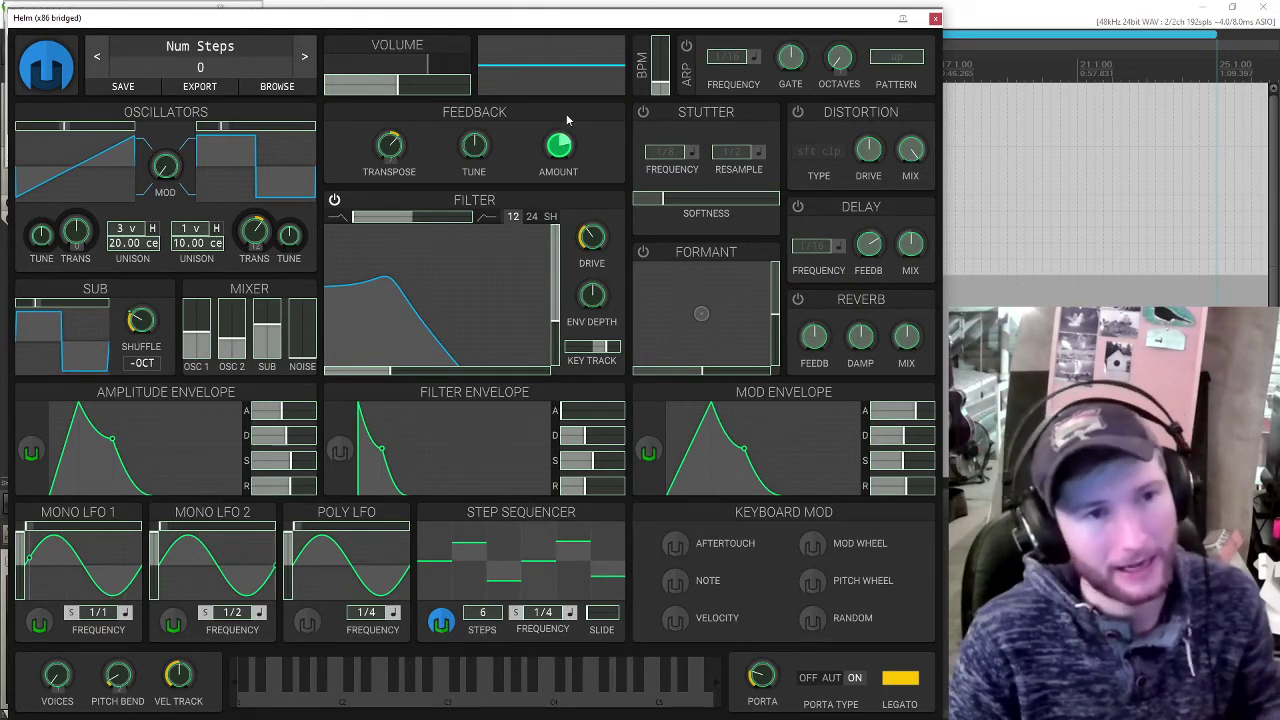
{"action": "left_click", "coordinate": [439, 620]}
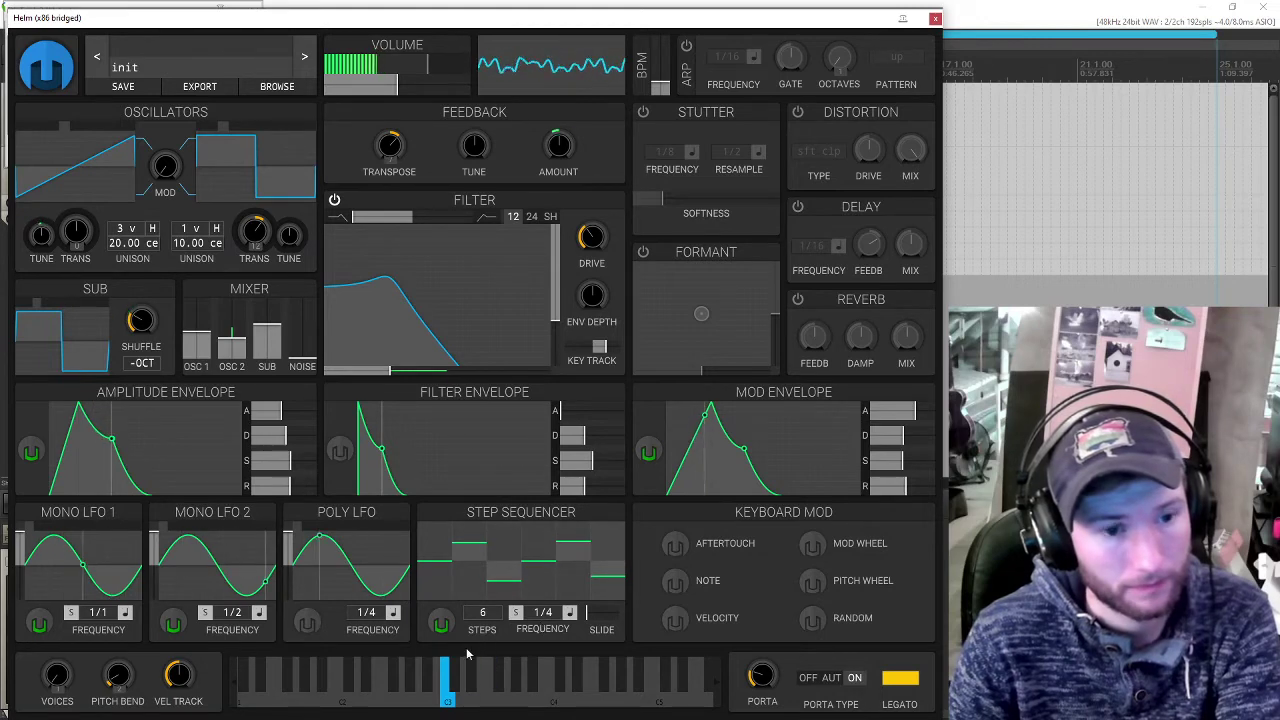
{"action": "left_click", "coordinate": [440, 622]}
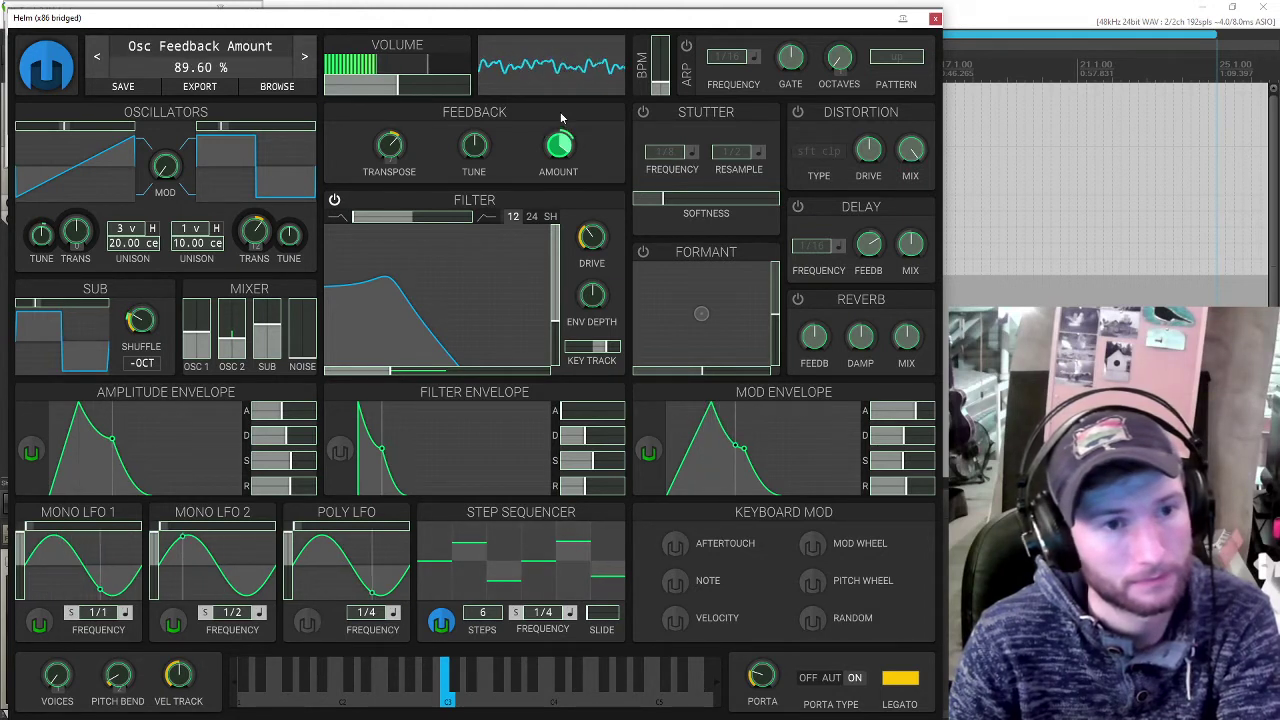
{"action": "left_click_drag", "start_coordinate": [558, 145], "coordinate": [550, 333]}
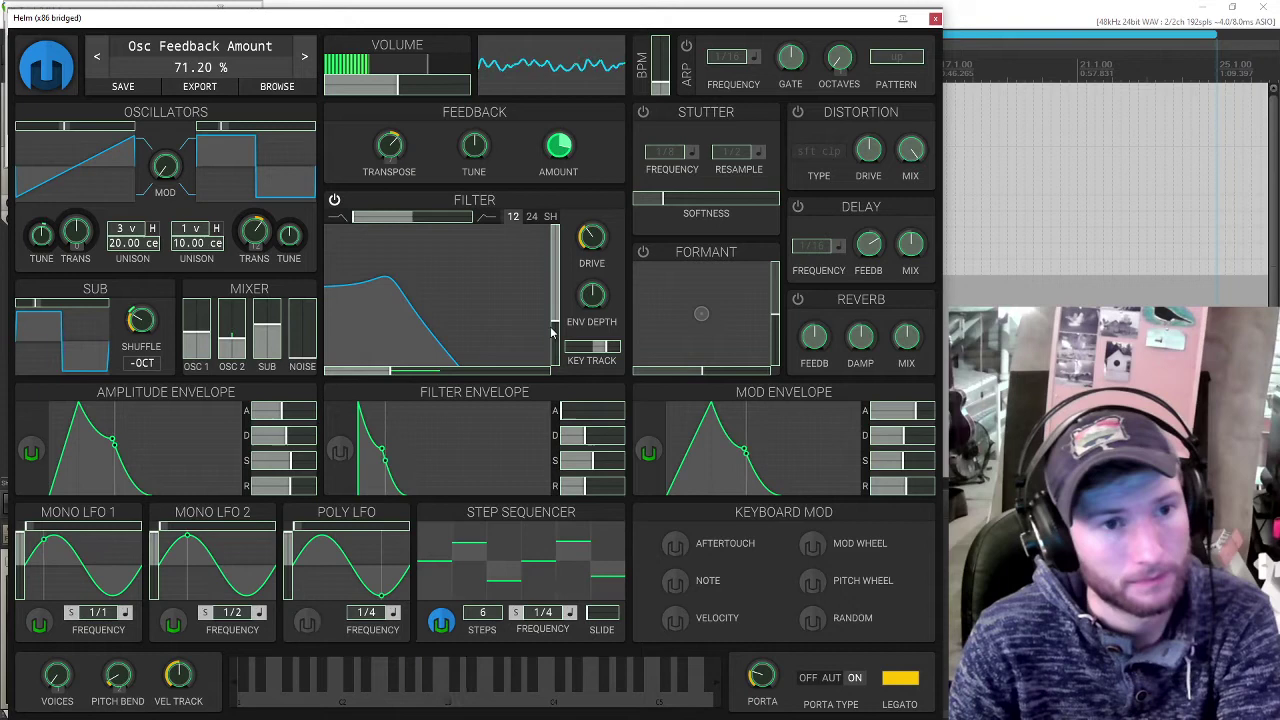
{"action": "left_click", "coordinate": [441, 622]}
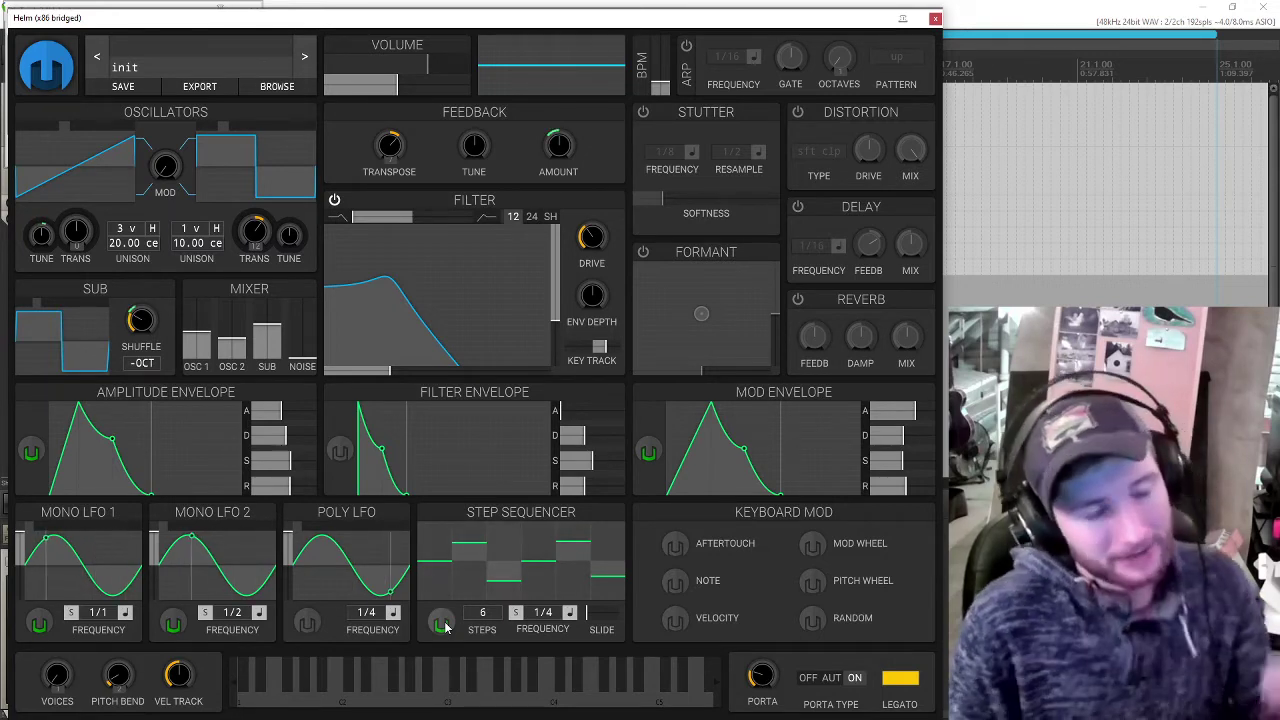
{"action": "left_click", "coordinate": [441, 623]}
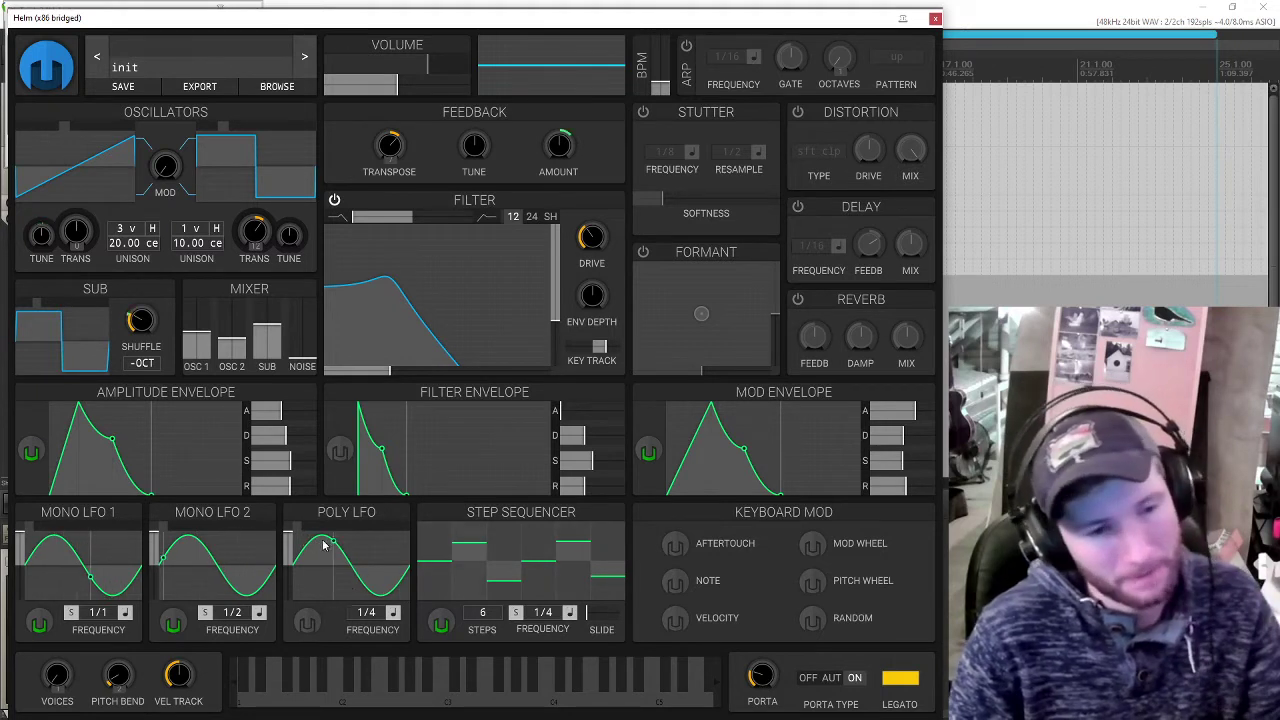
Step: Switch the Poly LFO to a square wave and modulate oscillator 2's transpose with it
{"action": "left_click", "coordinate": [312, 535]}
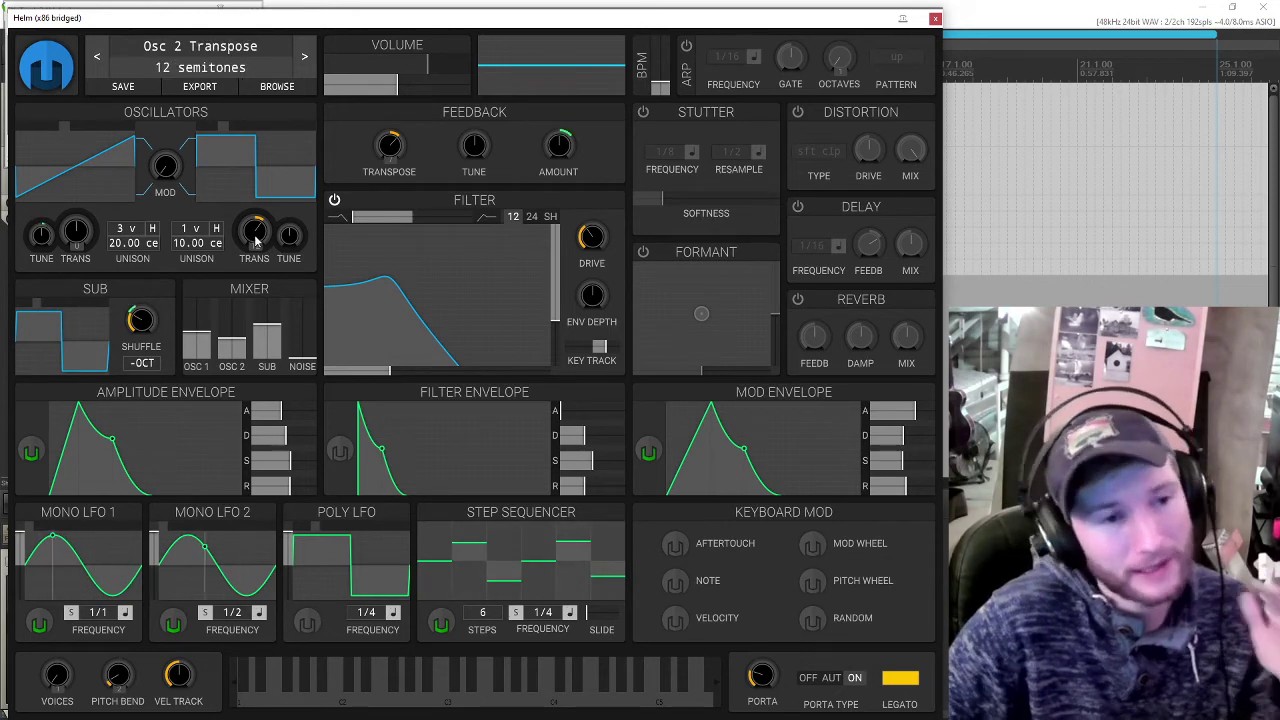
{"action": "left_click", "coordinate": [307, 622]}
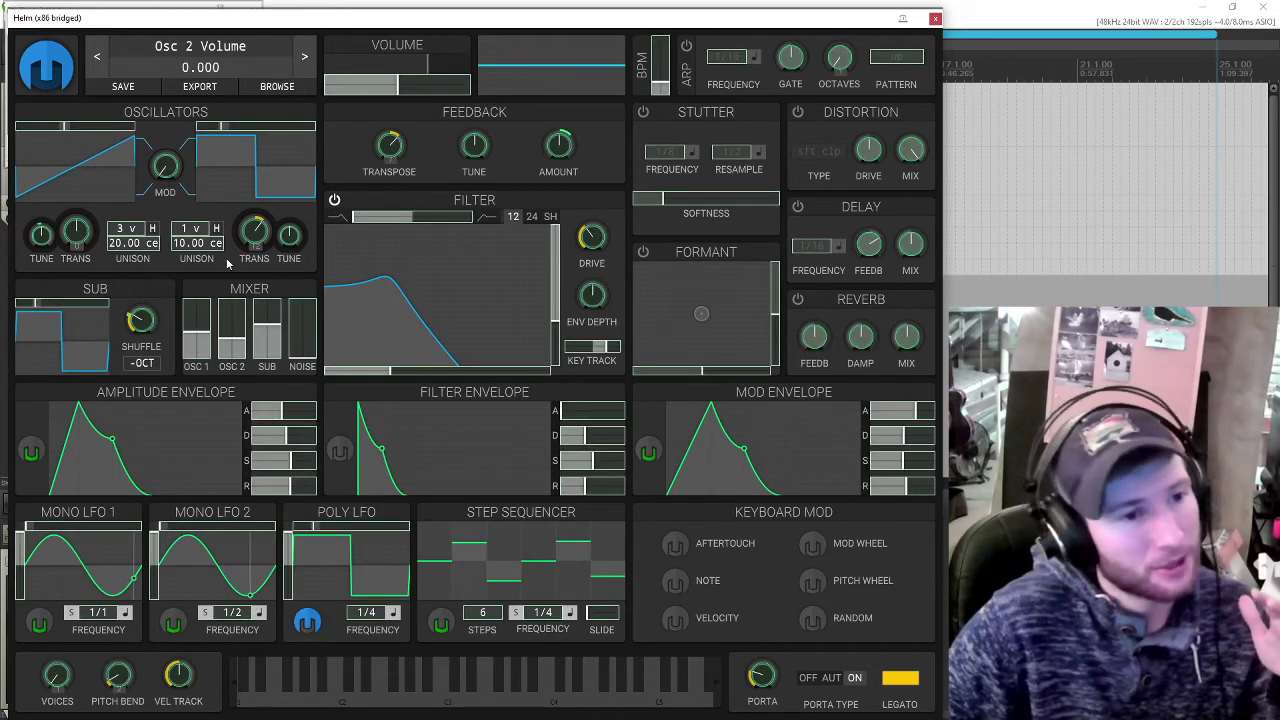
{"action": "left_click_drag", "start_coordinate": [255, 232], "coordinate": [255, 190]}
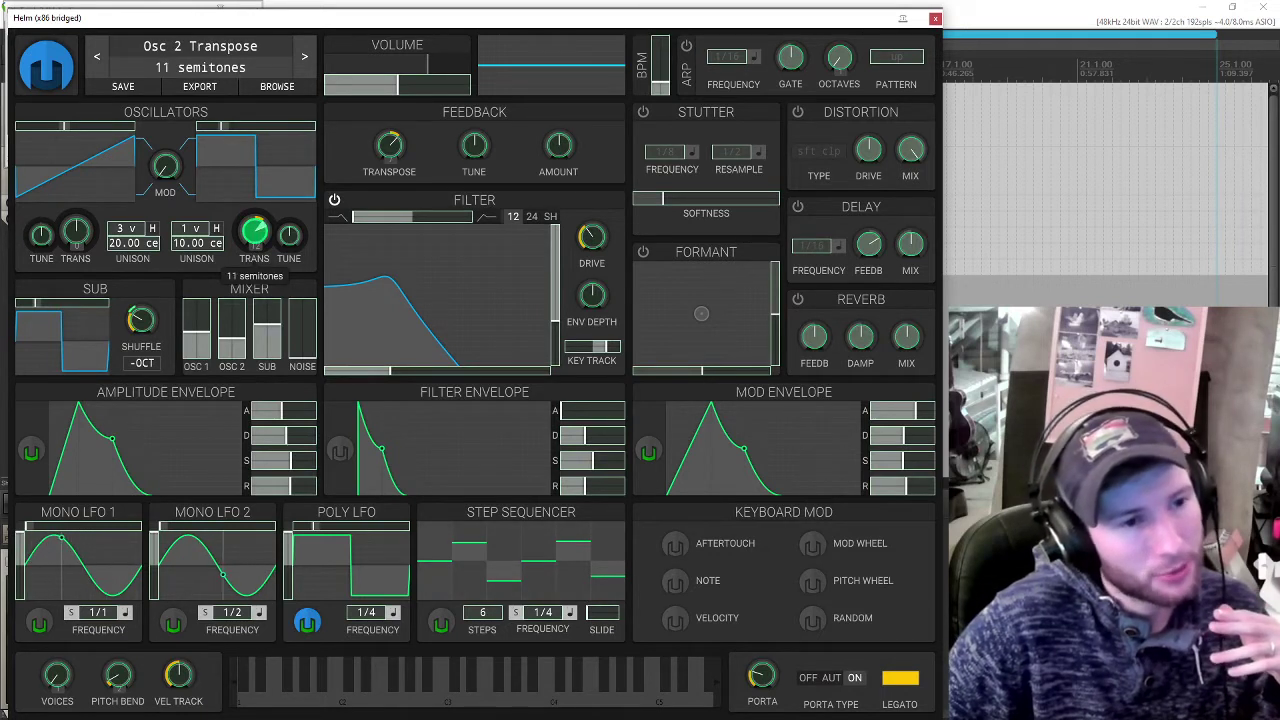
{"action": "left_click_drag", "start_coordinate": [255, 235], "coordinate": [253, 243]}
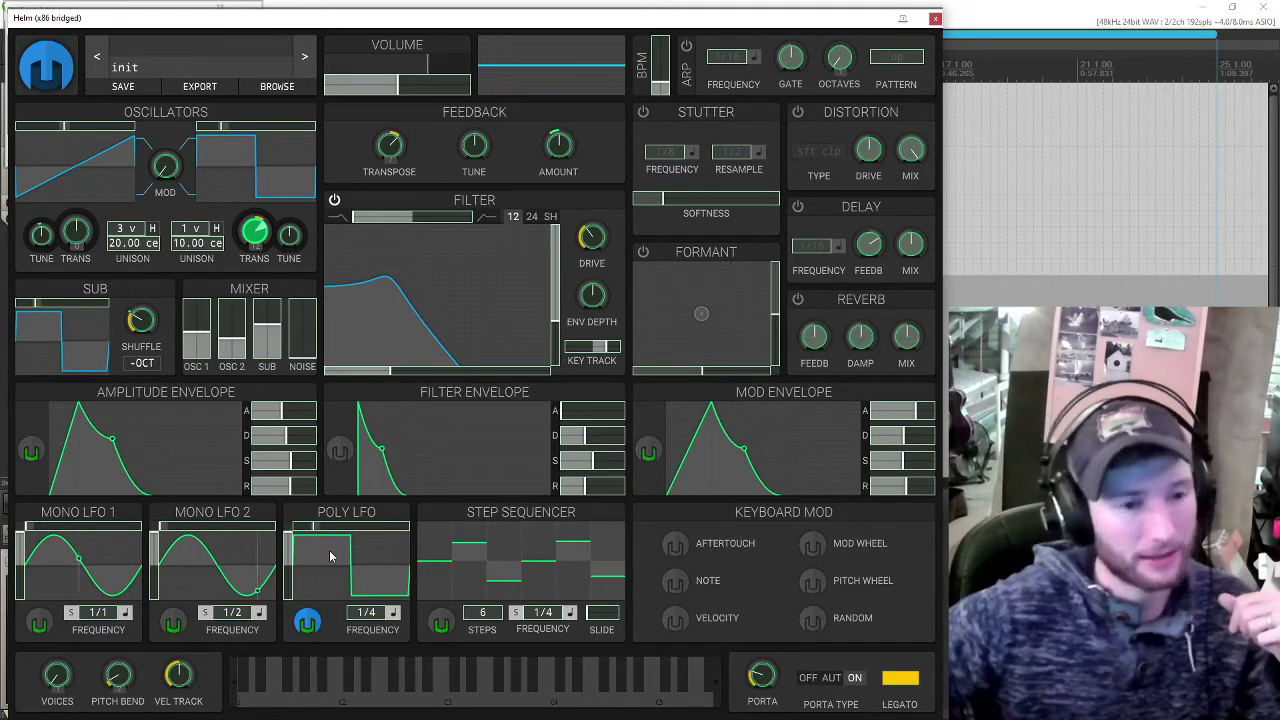
{"action": "left_click", "coordinate": [310, 623]}
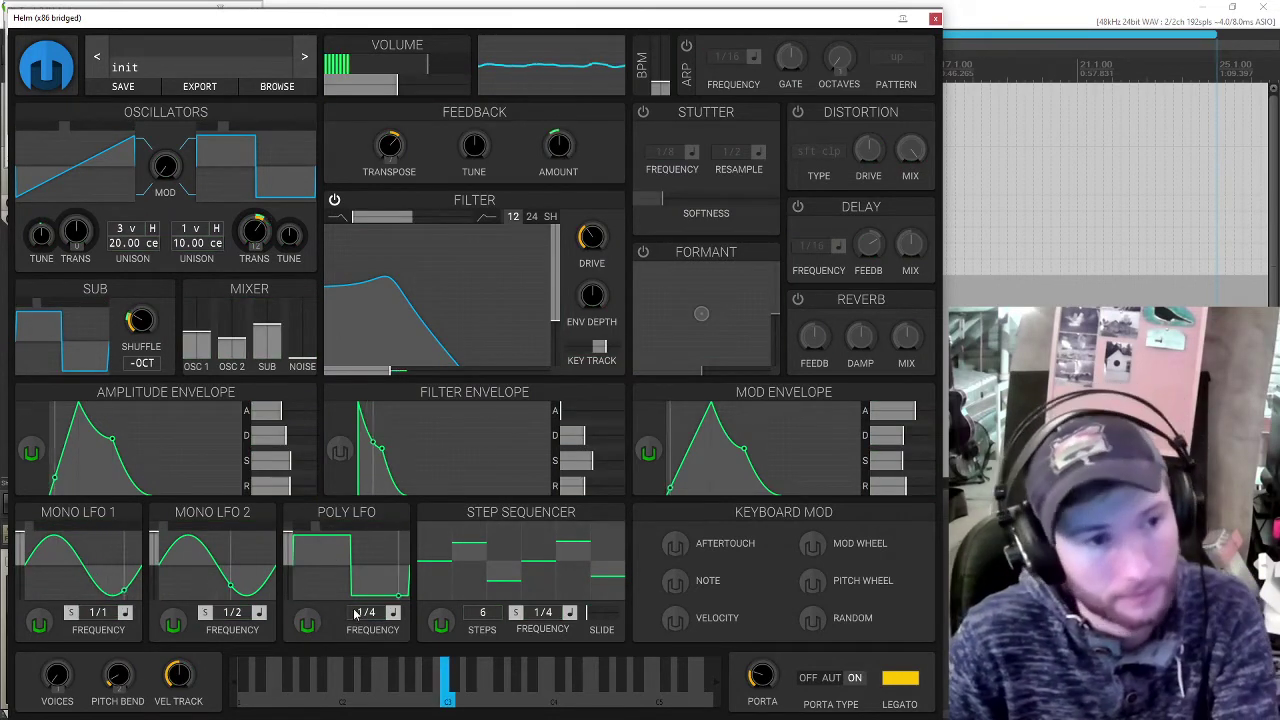
Step: Lower oscillator 2's volume almost to zero and slightly lengthen the mod envelope's attack
{"action": "mouse_move", "coordinate": [260, 432]}
{"action": "mouse_move", "coordinate": [243, 355]}
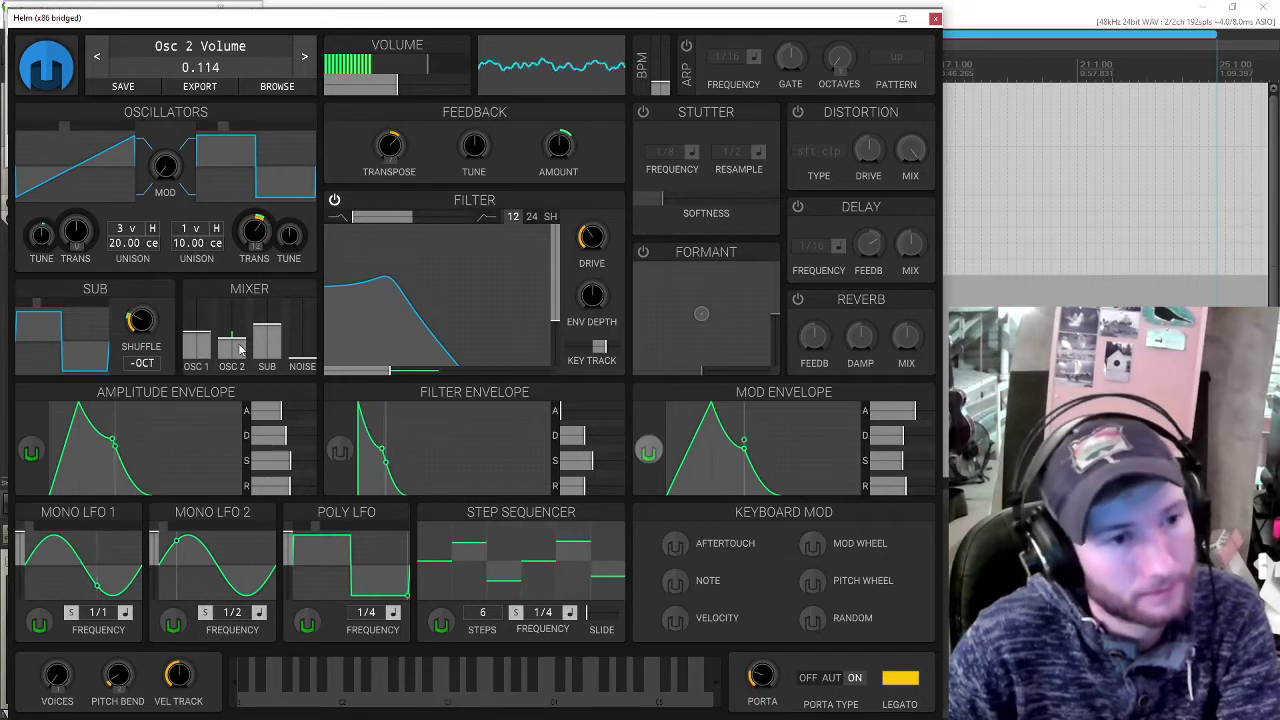
{"action": "left_click_drag", "start_coordinate": [238, 342], "coordinate": [237, 363]}
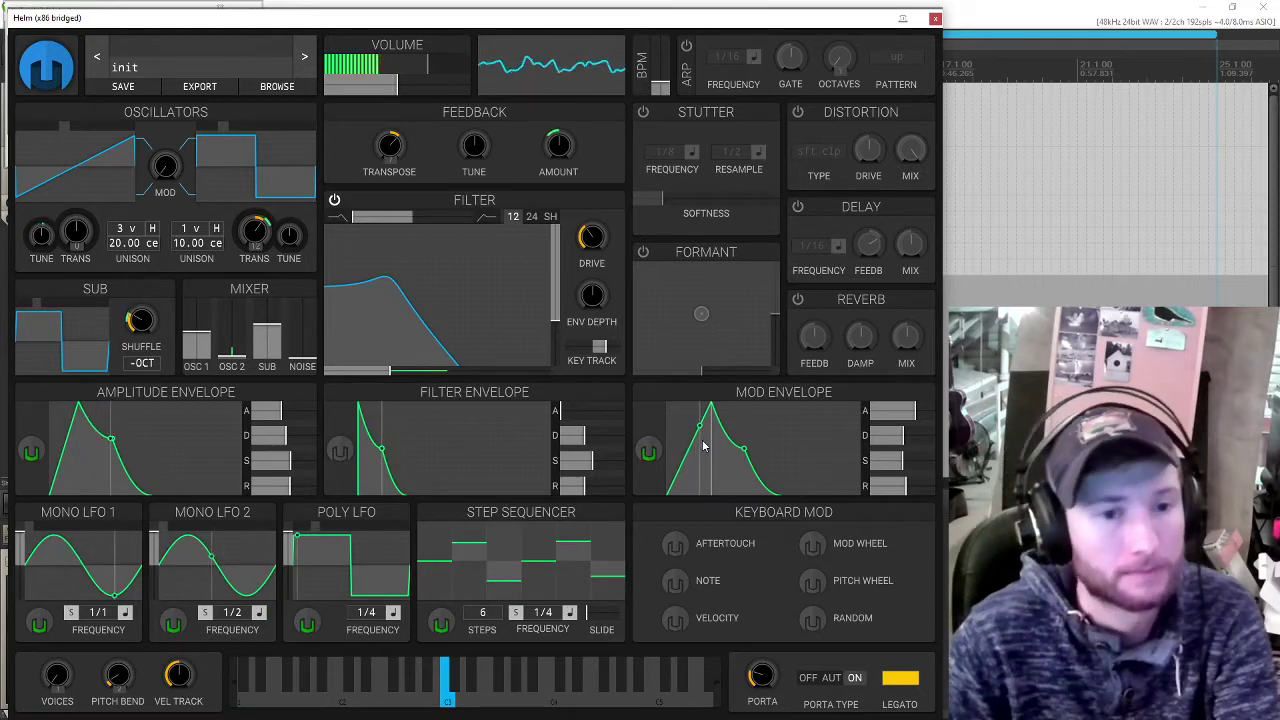
{"action": "left_click_drag", "start_coordinate": [912, 411], "coordinate": [921, 415]}
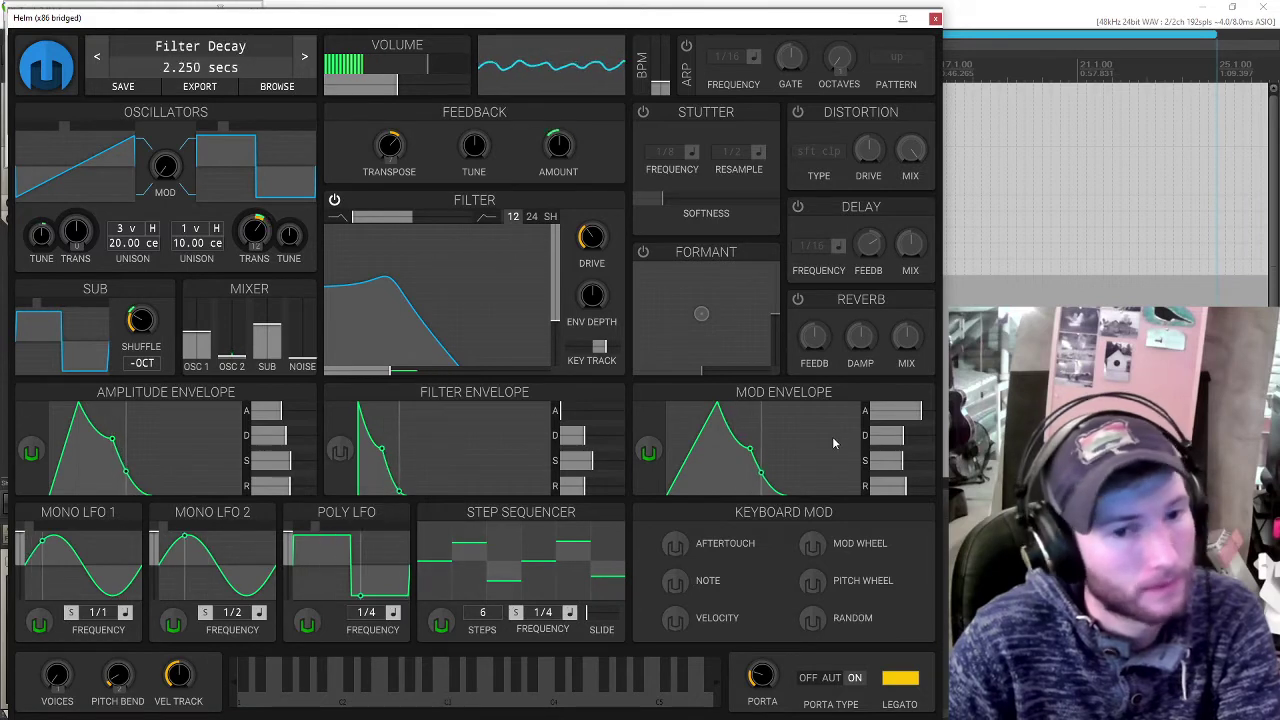
Step: Readjust the mod envelope's modulation of oscillator 2's volume and slightly lengthen the amplitude envelope's attack
{"action": "left_click", "coordinate": [648, 451]}
{"action": "left_click_drag", "start_coordinate": [231, 335], "coordinate": [231, 322]}
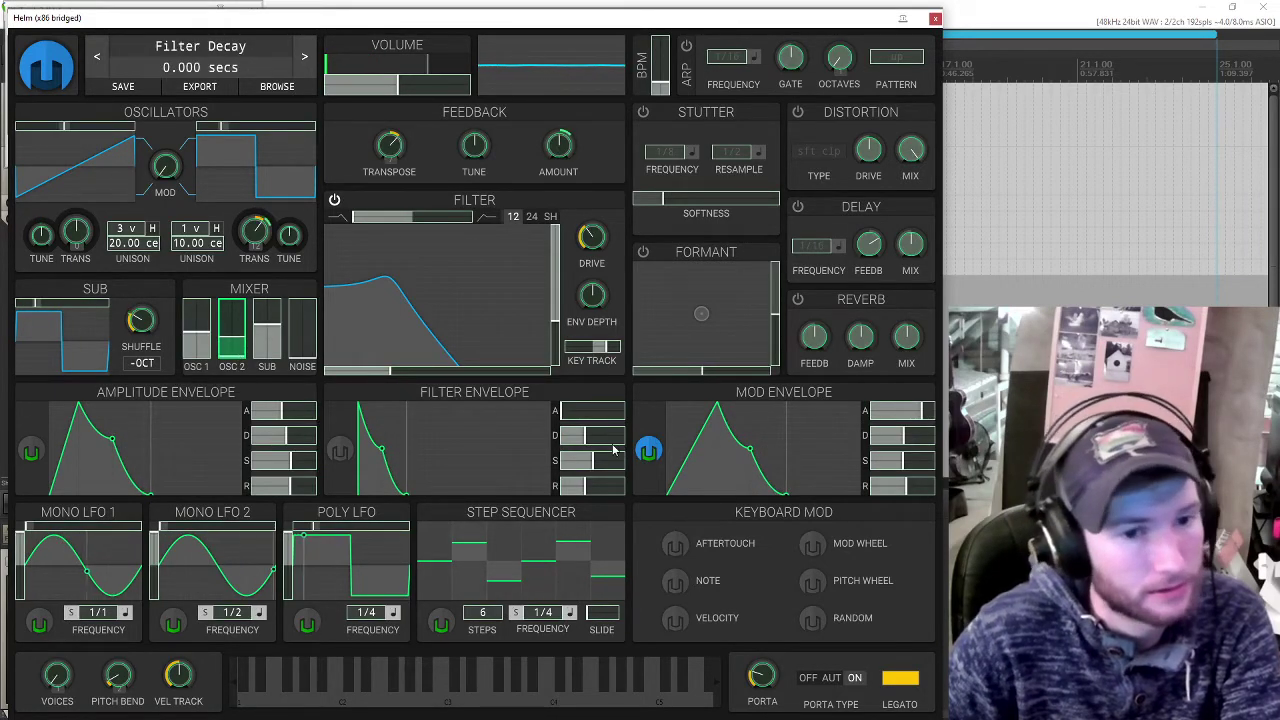
{"action": "left_click", "coordinate": [648, 451]}
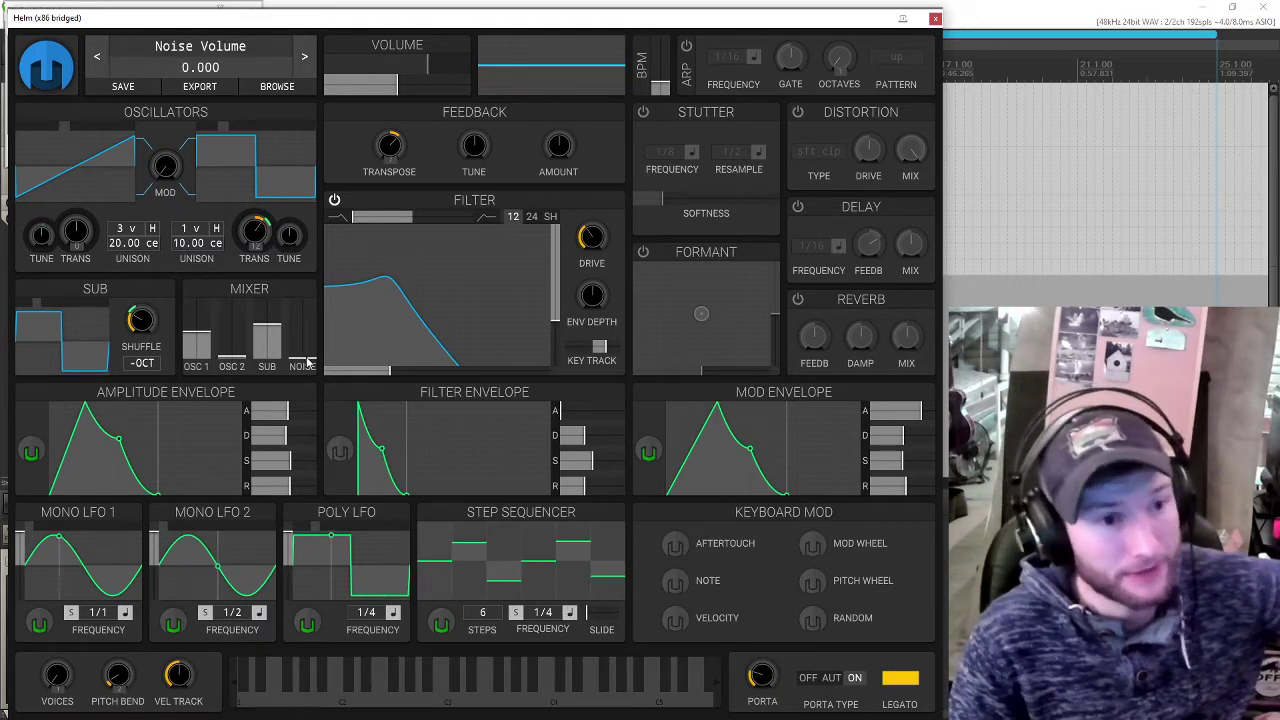
Step: Raise the noise to full volume and bring the sub and oscillator 1 down to zero to isolate the noise
{"action": "left_click_drag", "start_coordinate": [308, 364], "coordinate": [336, 248]}
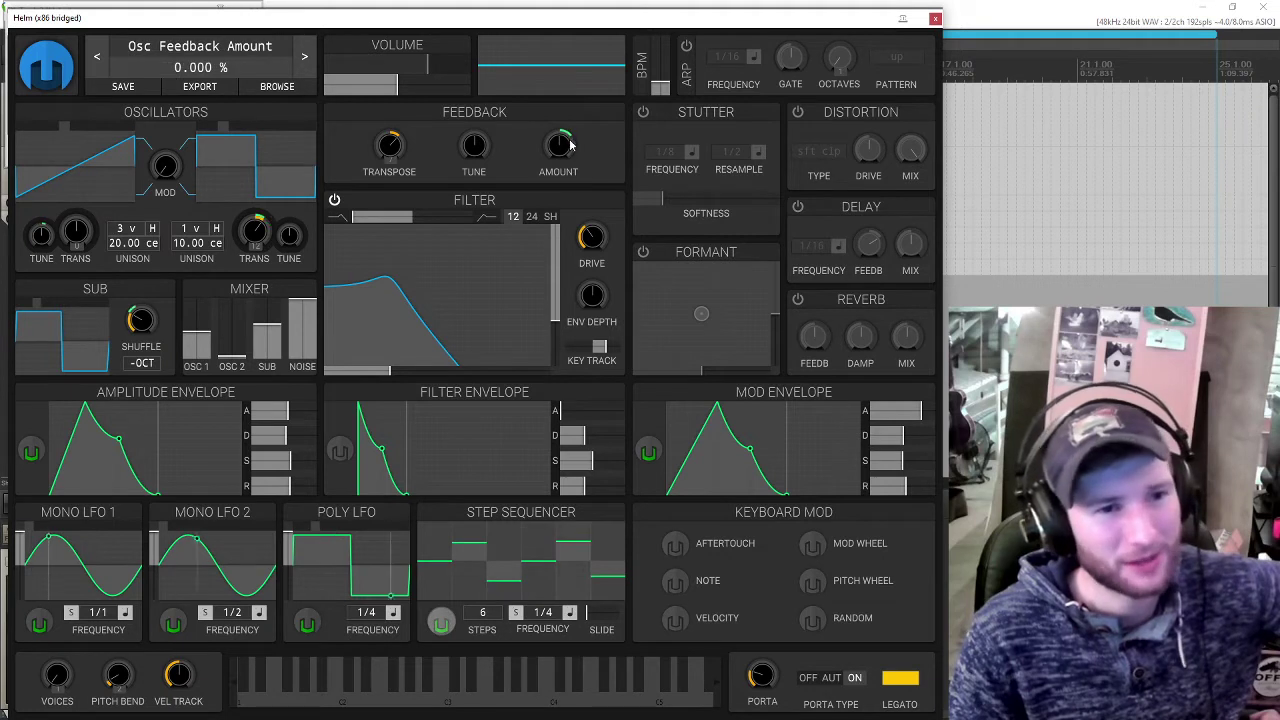
{"action": "left_click_drag", "start_coordinate": [267, 328], "coordinate": [267, 385]}
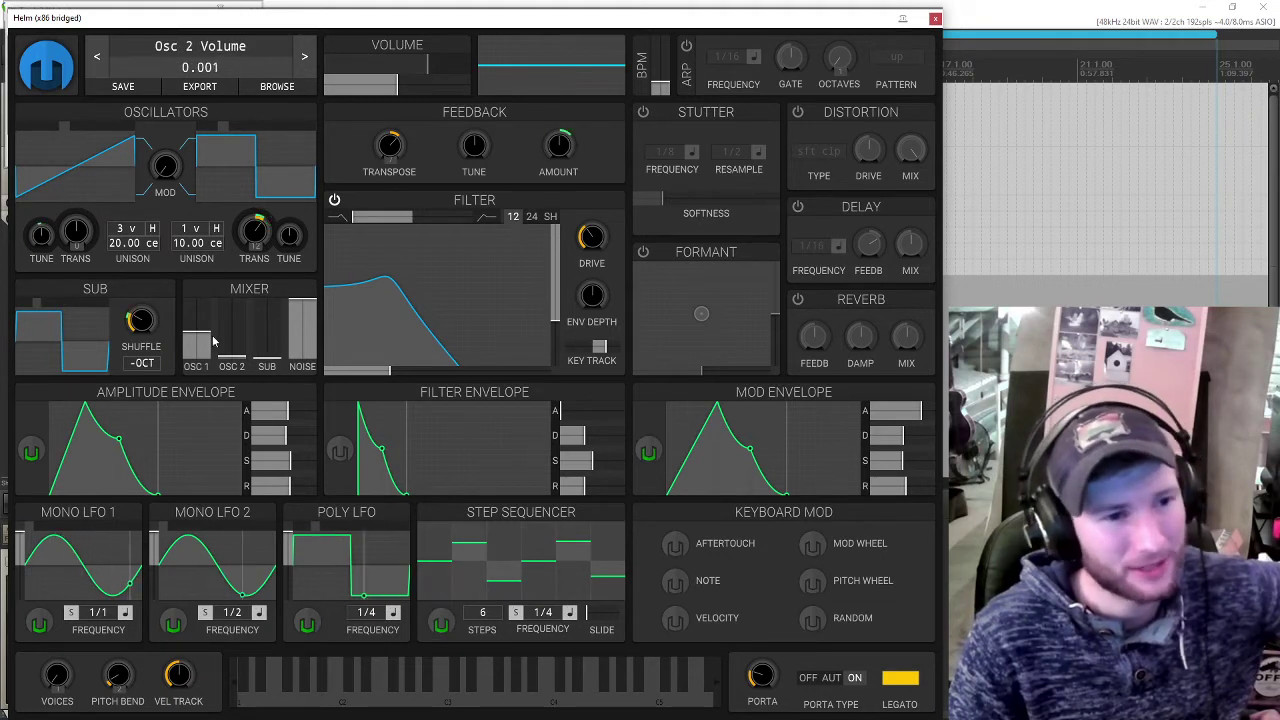
{"action": "left_click_drag", "start_coordinate": [196, 332], "coordinate": [197, 398]}
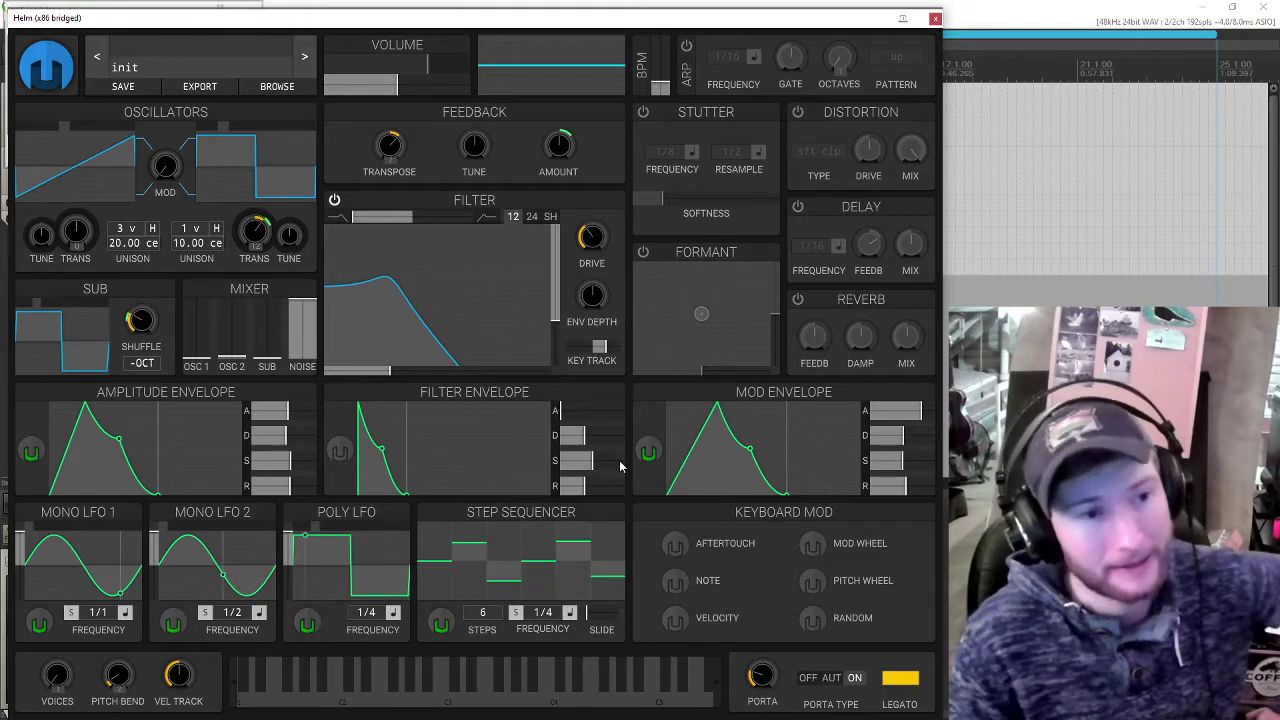
Step: Set the noise volume to 0 and rebalance the mixer with moderate oscillator 1 and sub levels and oscillator 2 low
{"action": "left_click_drag", "start_coordinate": [302, 318], "coordinate": [302, 368]}
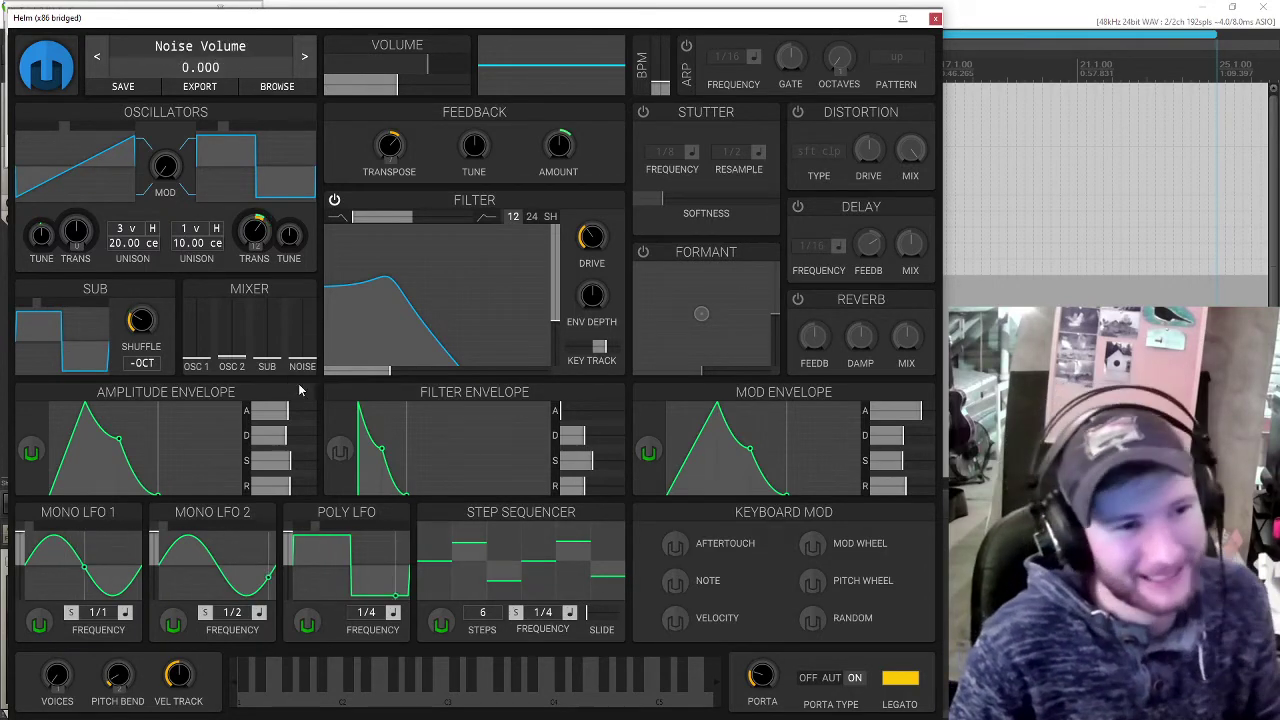
{"action": "left_click_drag", "start_coordinate": [198, 335], "coordinate": [265, 332]}
{"action": "left_click_drag", "start_coordinate": [200, 364], "coordinate": [218, 356]}
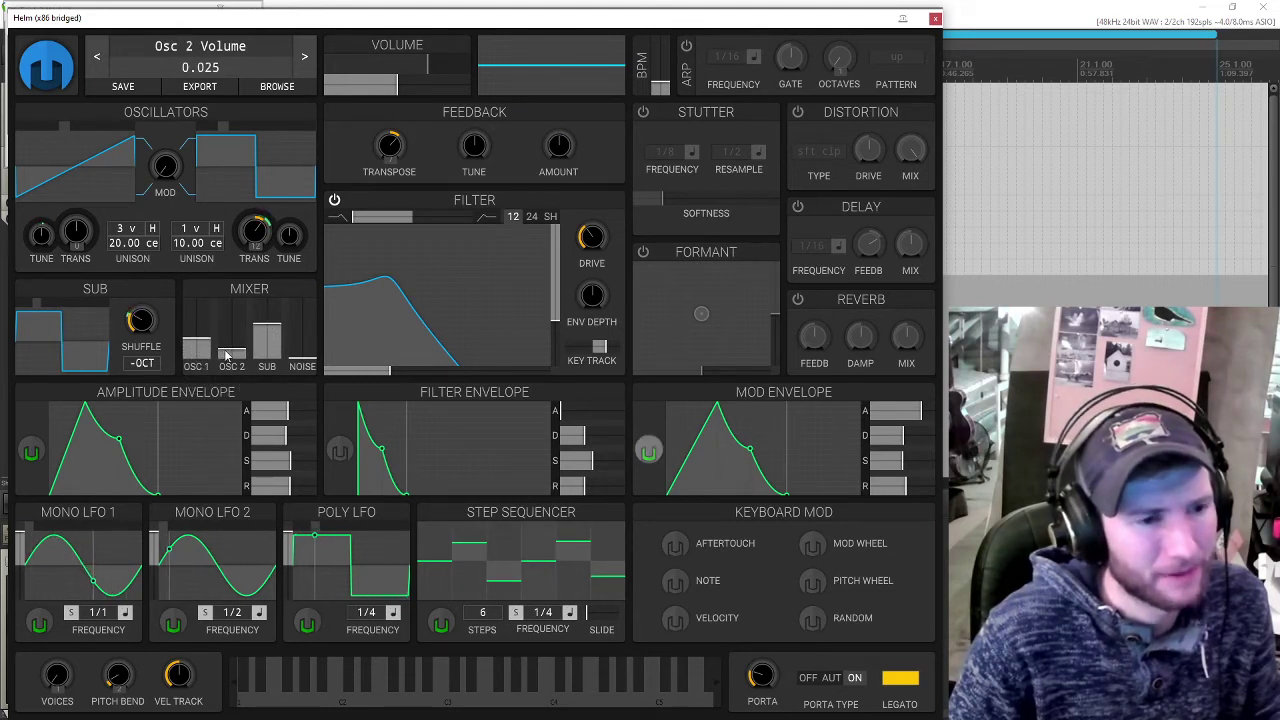
Step: Add a small amount of step sequencer modulation to the noise volume
{"action": "left_click", "coordinate": [441, 622]}
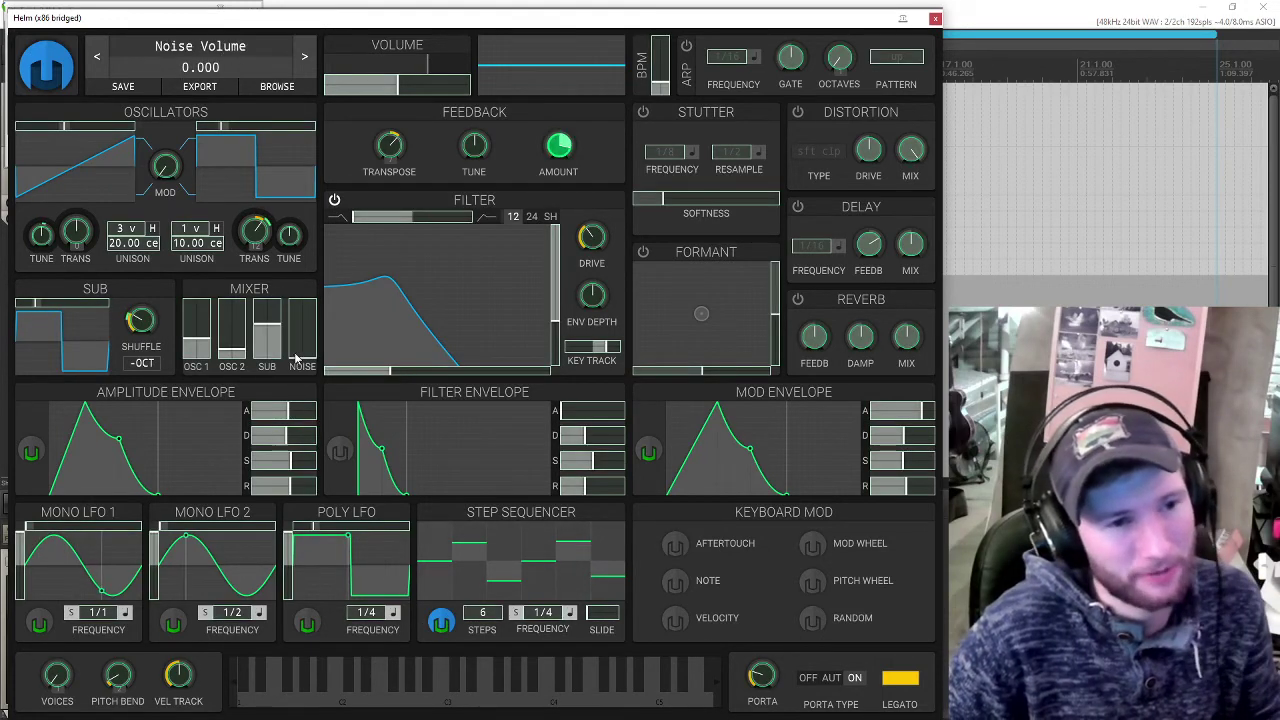
{"action": "left_click_drag", "start_coordinate": [296, 358], "coordinate": [296, 349]}
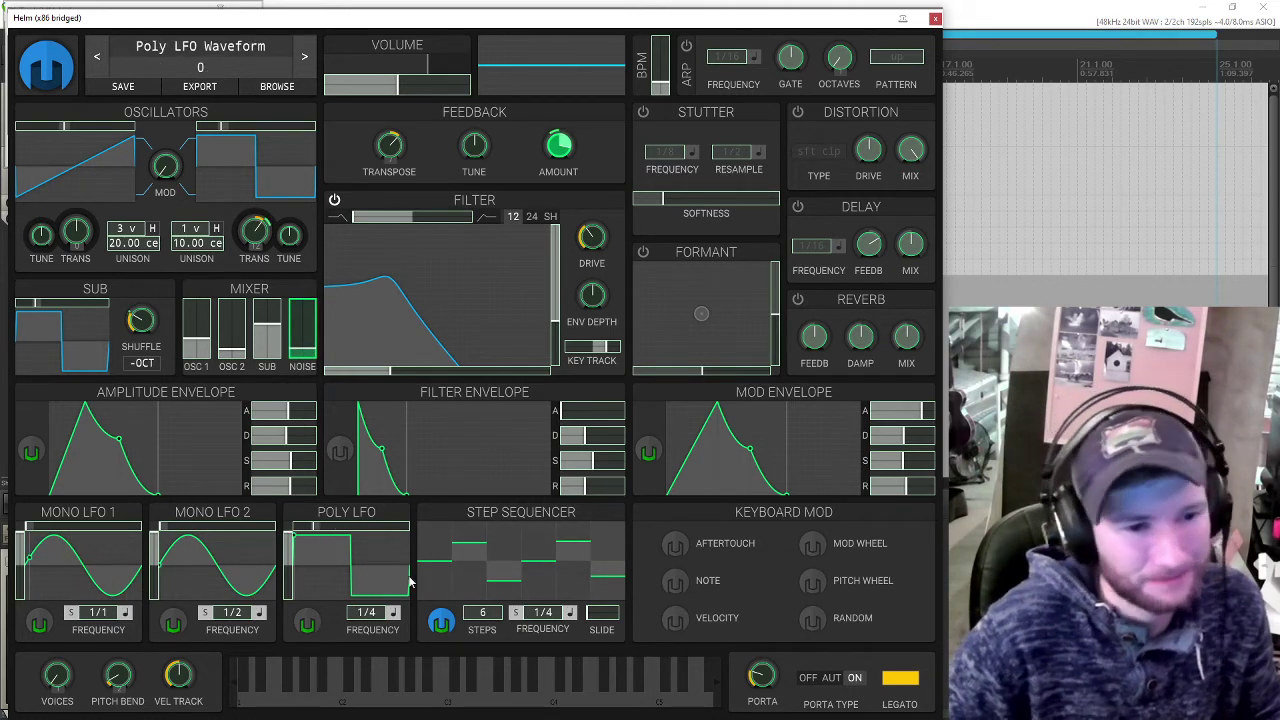
{"action": "left_click", "coordinate": [441, 622]}
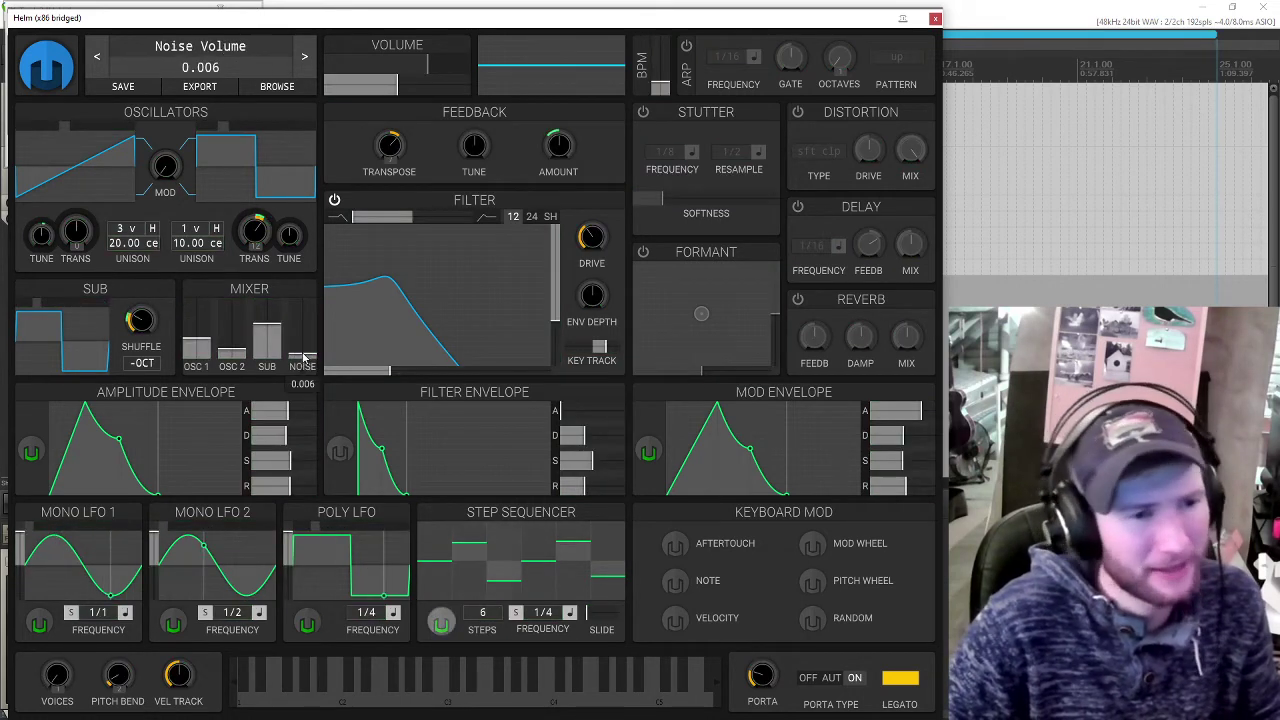
Step: Raise the base noise volume slightly and lower oscillator 2's volume almost to zero
{"action": "left_click_drag", "start_coordinate": [302, 358], "coordinate": [302, 349]}
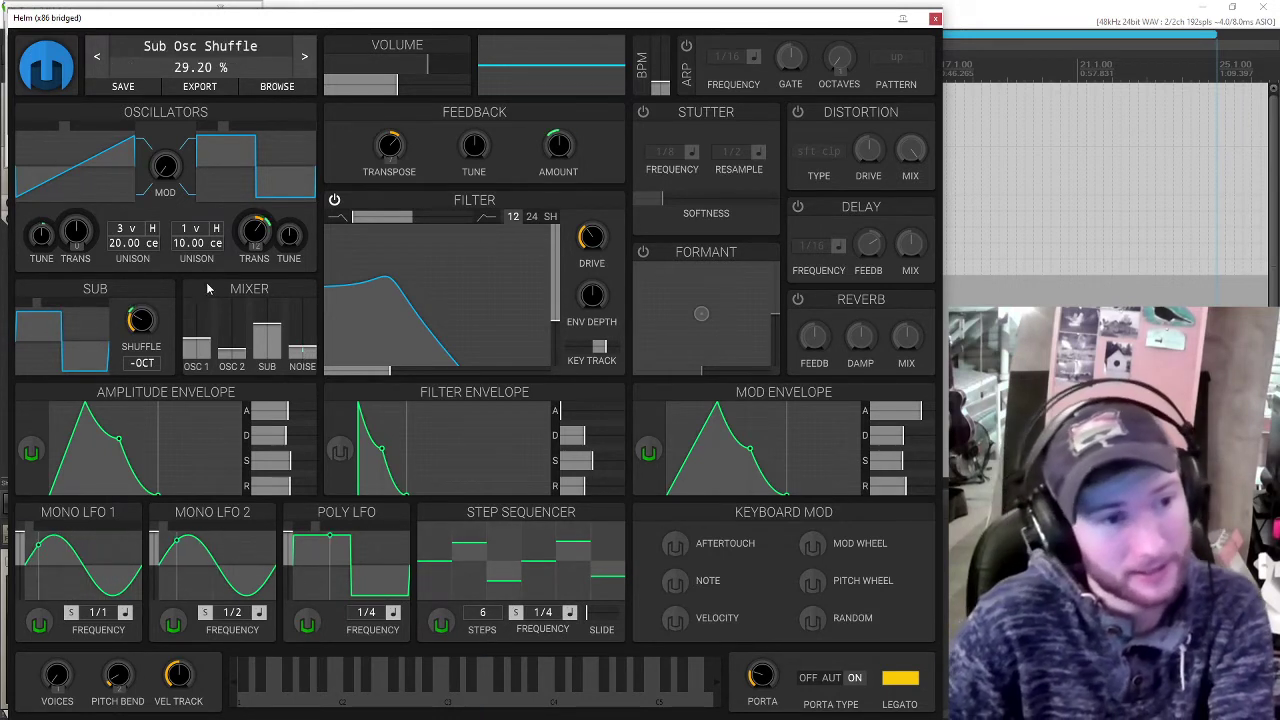
{"action": "left_click", "coordinate": [441, 621]}
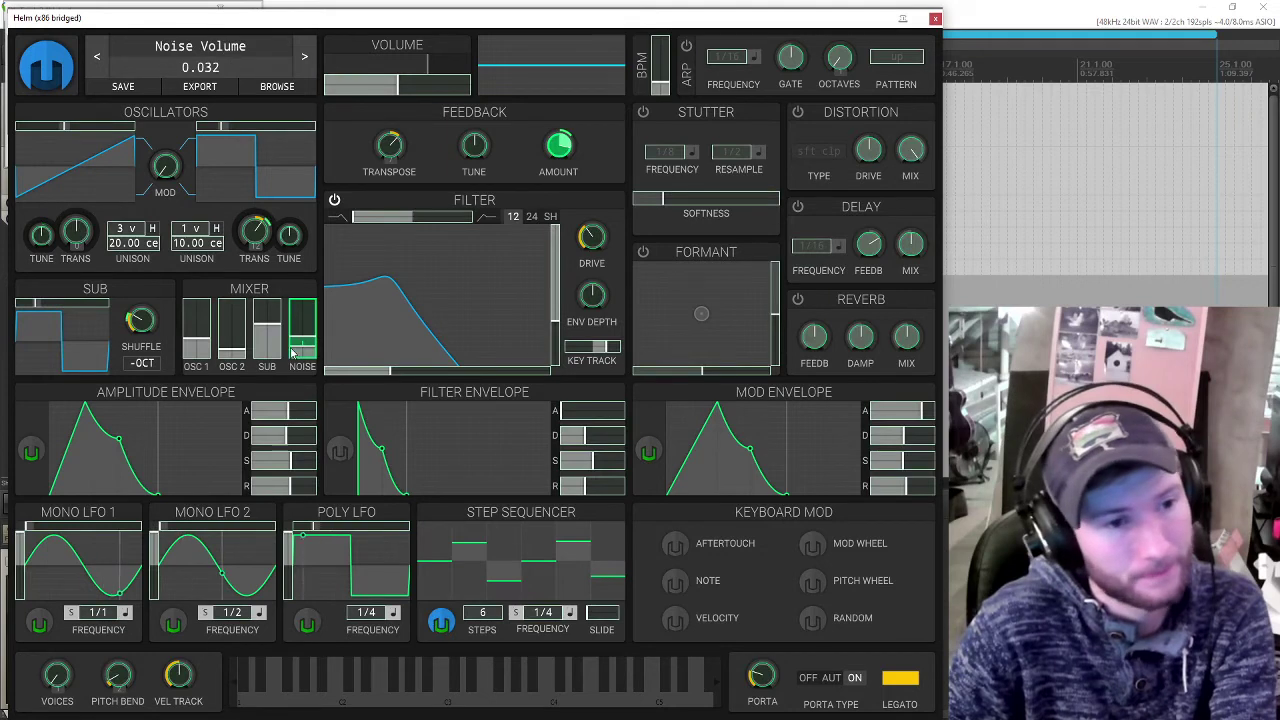
{"action": "left_click", "coordinate": [440, 620]}
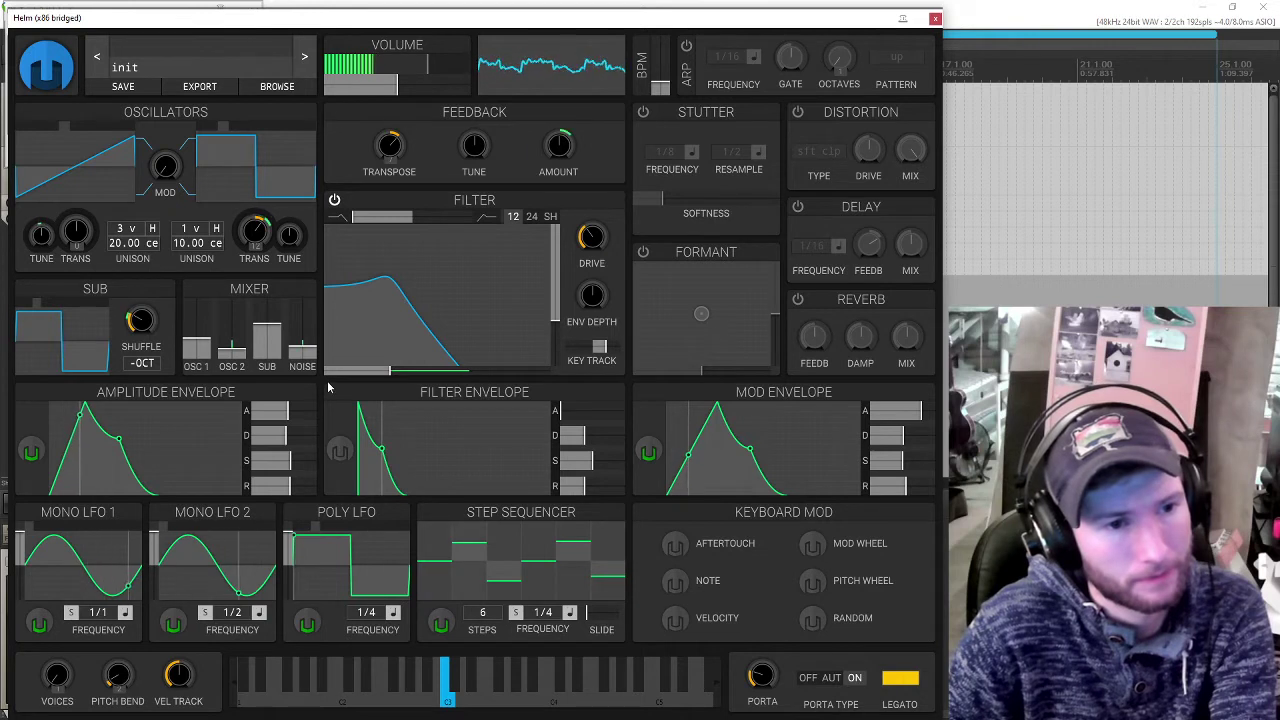
{"action": "mouse_move", "coordinate": [232, 359]}
{"action": "left_click_drag", "start_coordinate": [232, 359], "coordinate": [233, 360]}
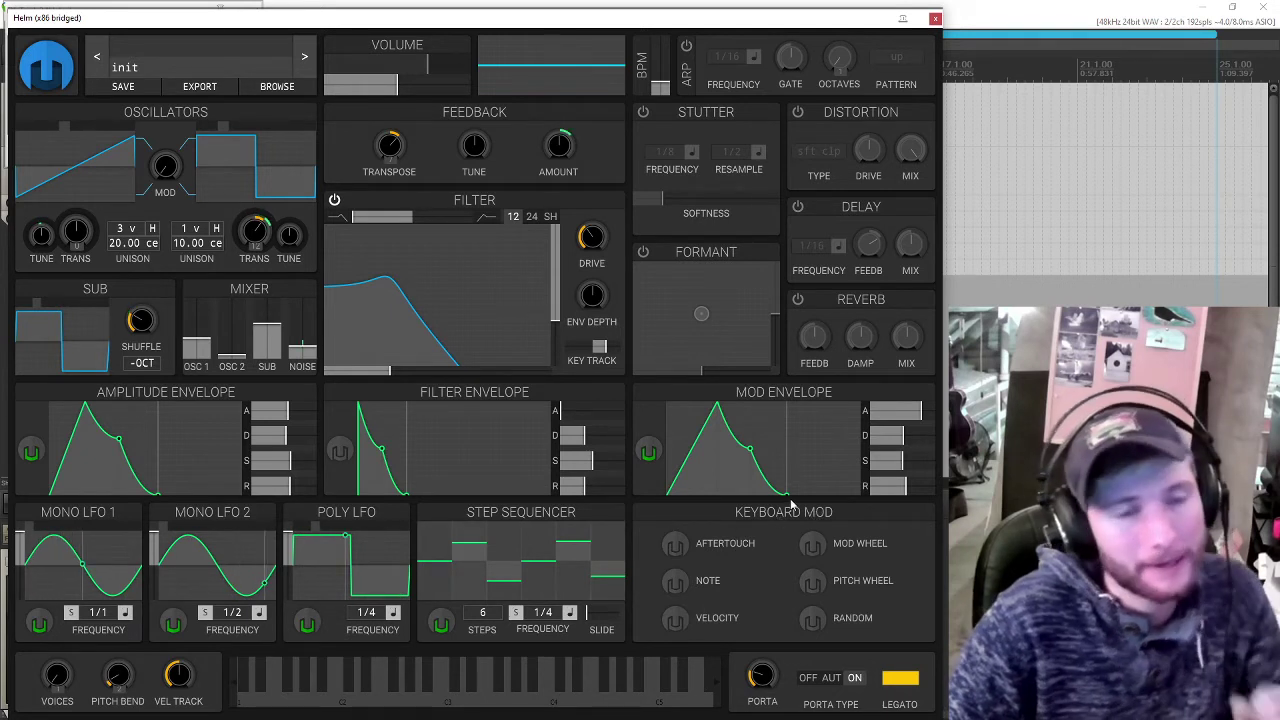
Step: Enable the reverb and raise its mix slightly
{"action": "left_click", "coordinate": [804, 302]}
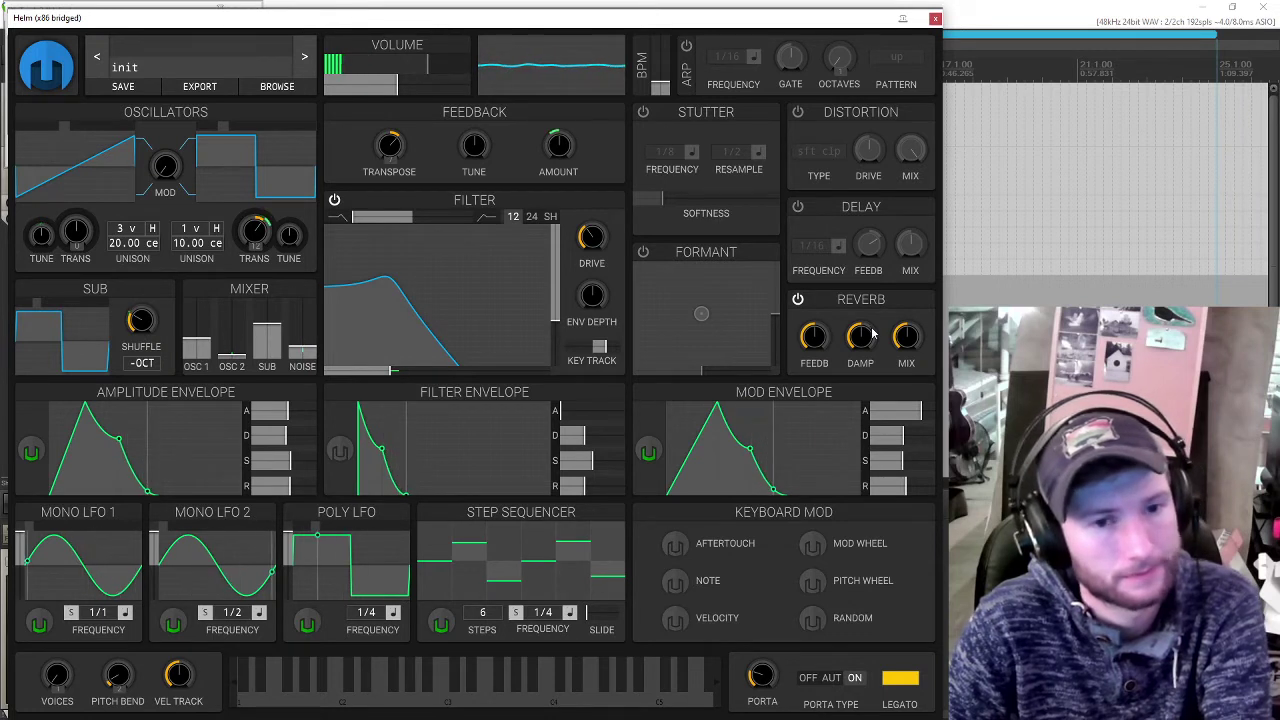
{"action": "left_click_drag", "start_coordinate": [872, 336], "coordinate": [906, 328]}
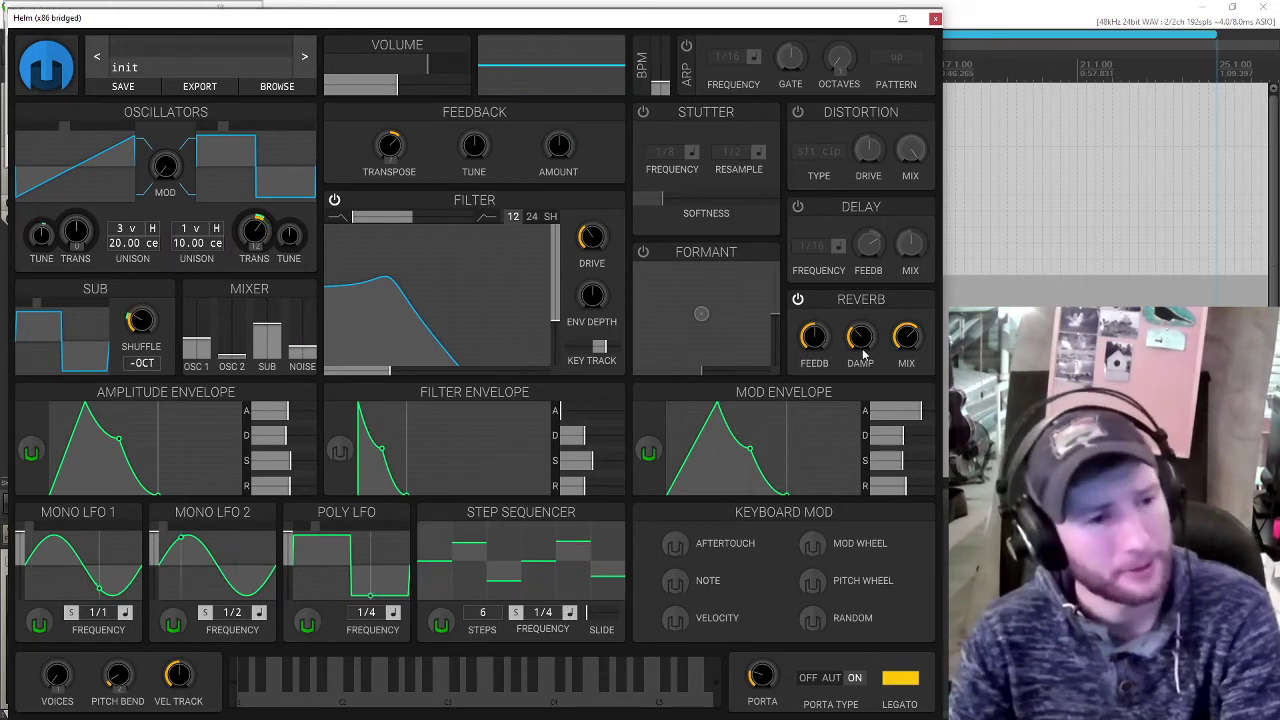
Step: Modulate the reverb mix with the amplitude envelope and play a note to audition it
{"action": "mouse_move", "coordinate": [141, 460]}
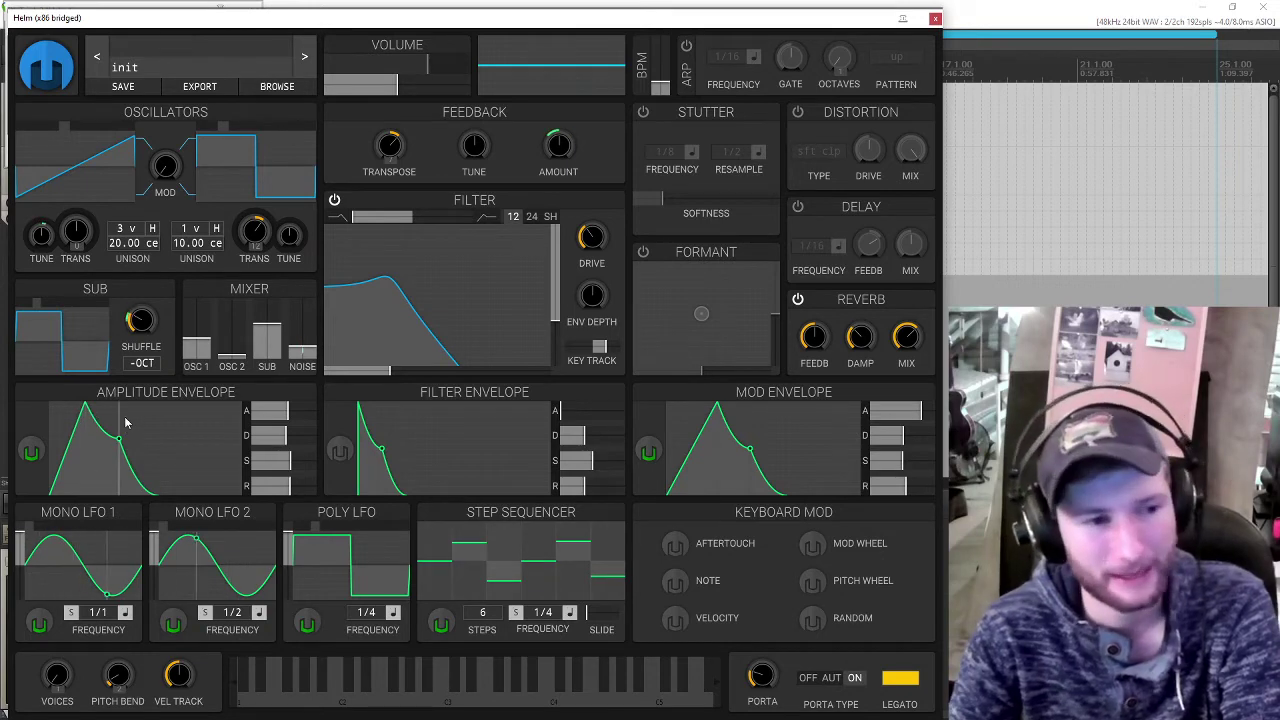
{"action": "left_click", "coordinate": [28, 451]}
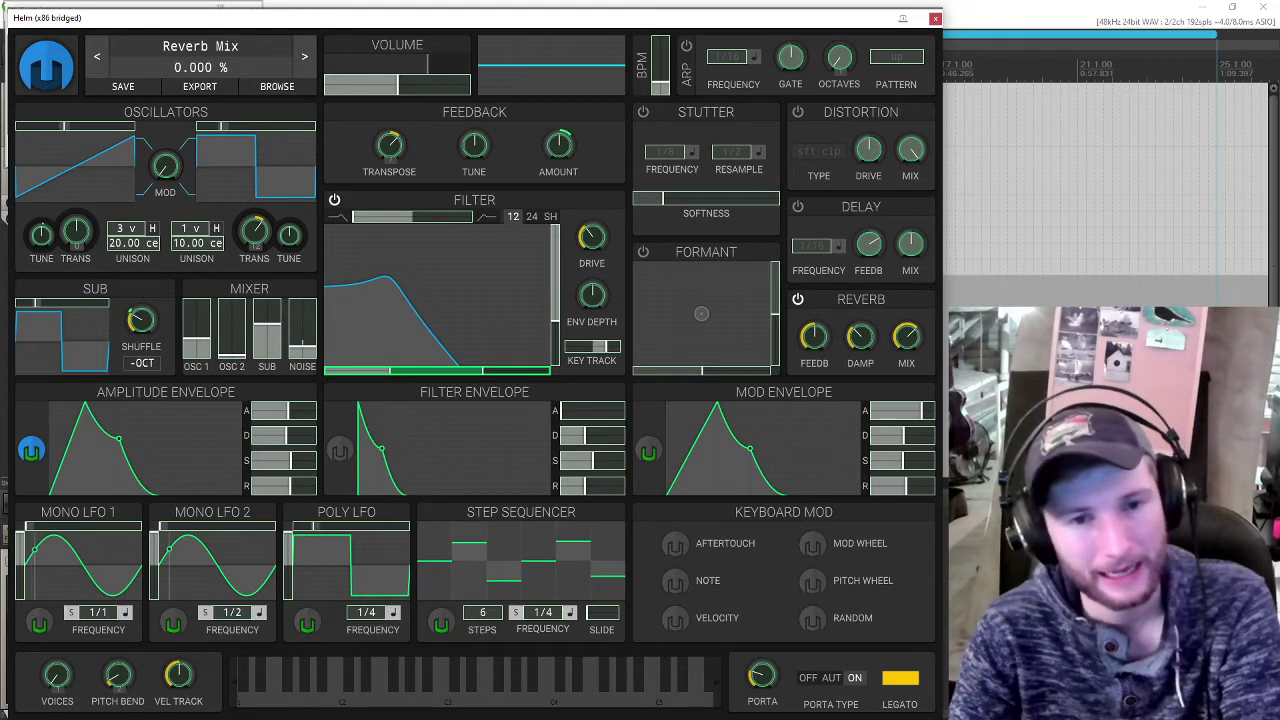
{"action": "left_click_drag", "start_coordinate": [906, 337], "coordinate": [911, 342]}
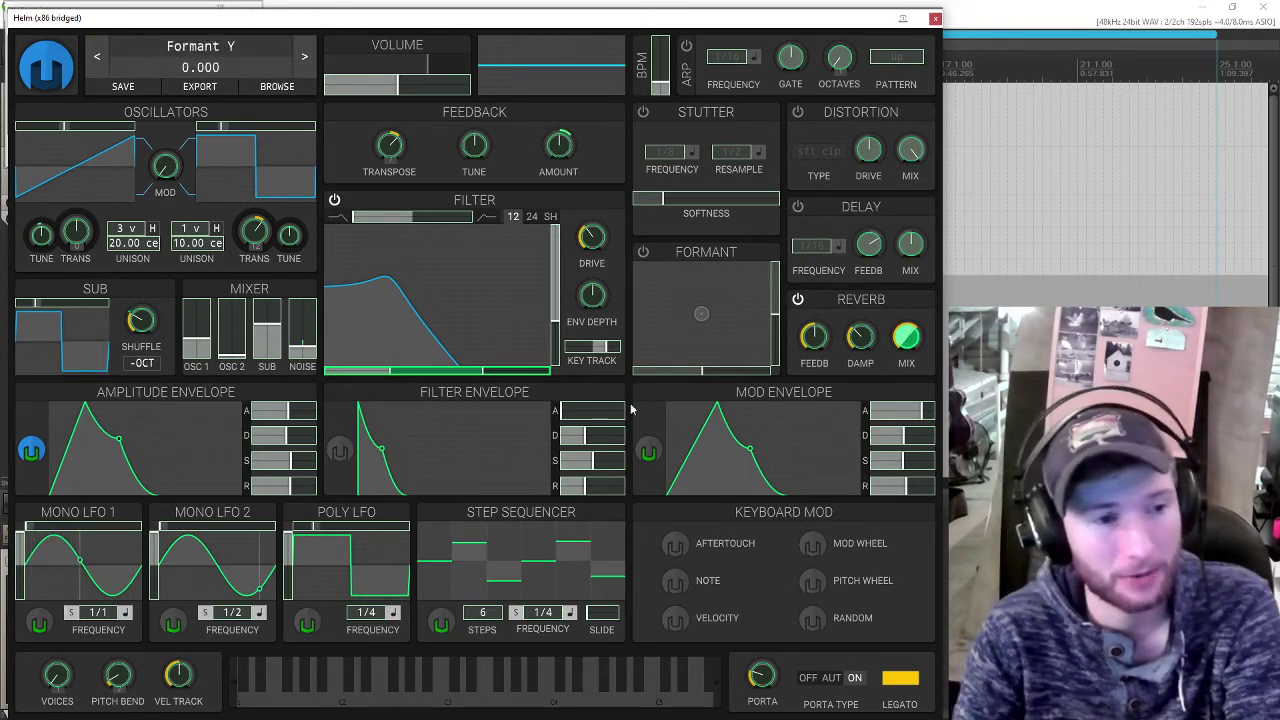
{"action": "left_click", "coordinate": [31, 451]}
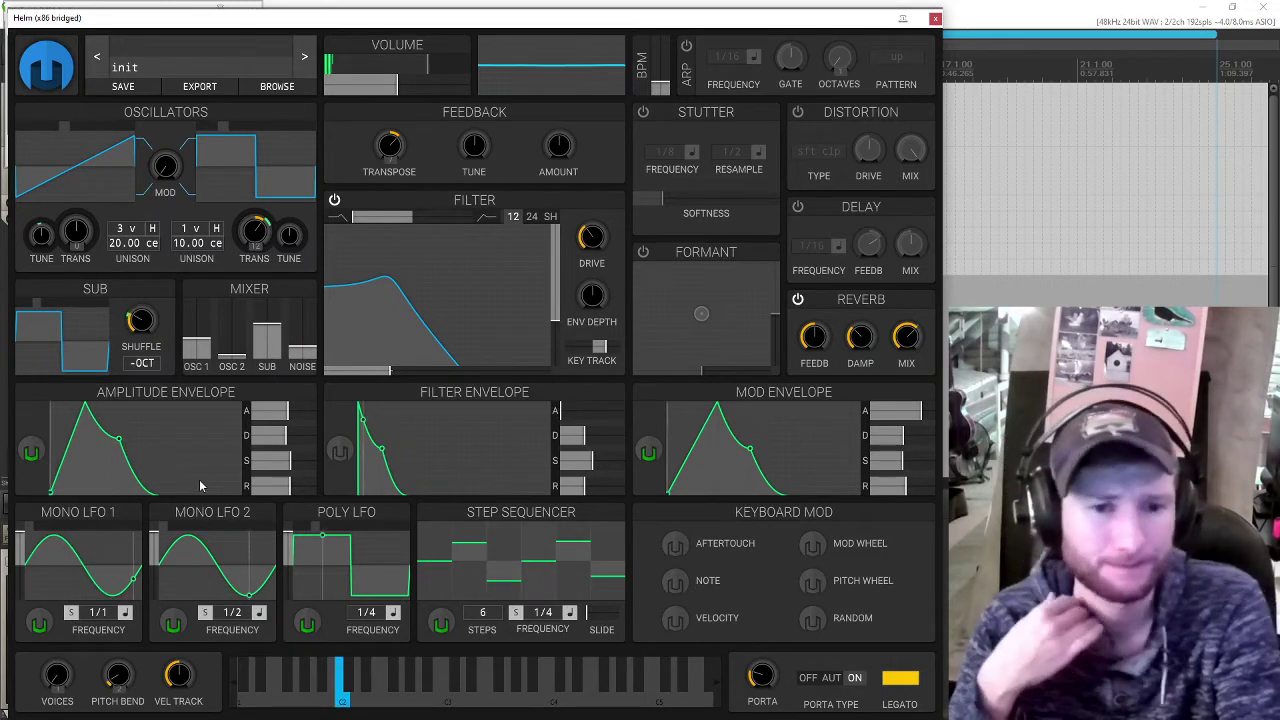
{"action": "key", "text": "a"}
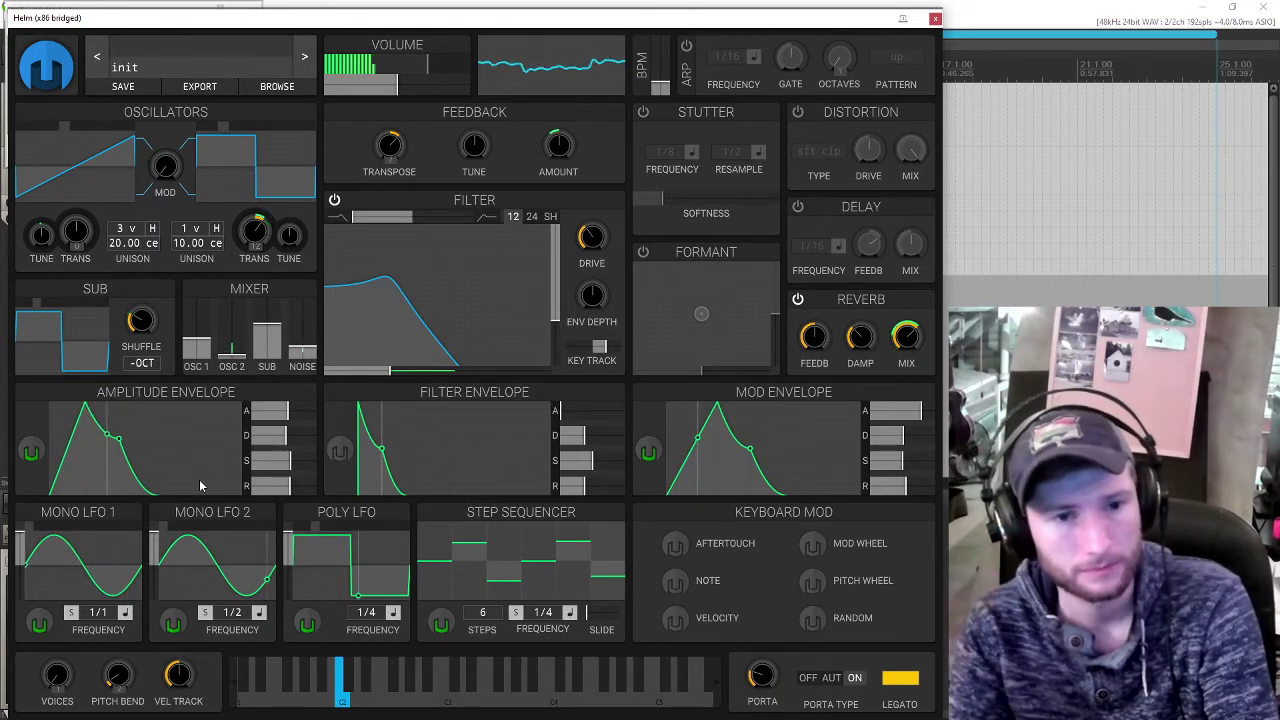
Step: Modulate the reverb damping with the amplitude envelope by an amount of 0.492
{"action": "mouse_move", "coordinate": [276, 468]}
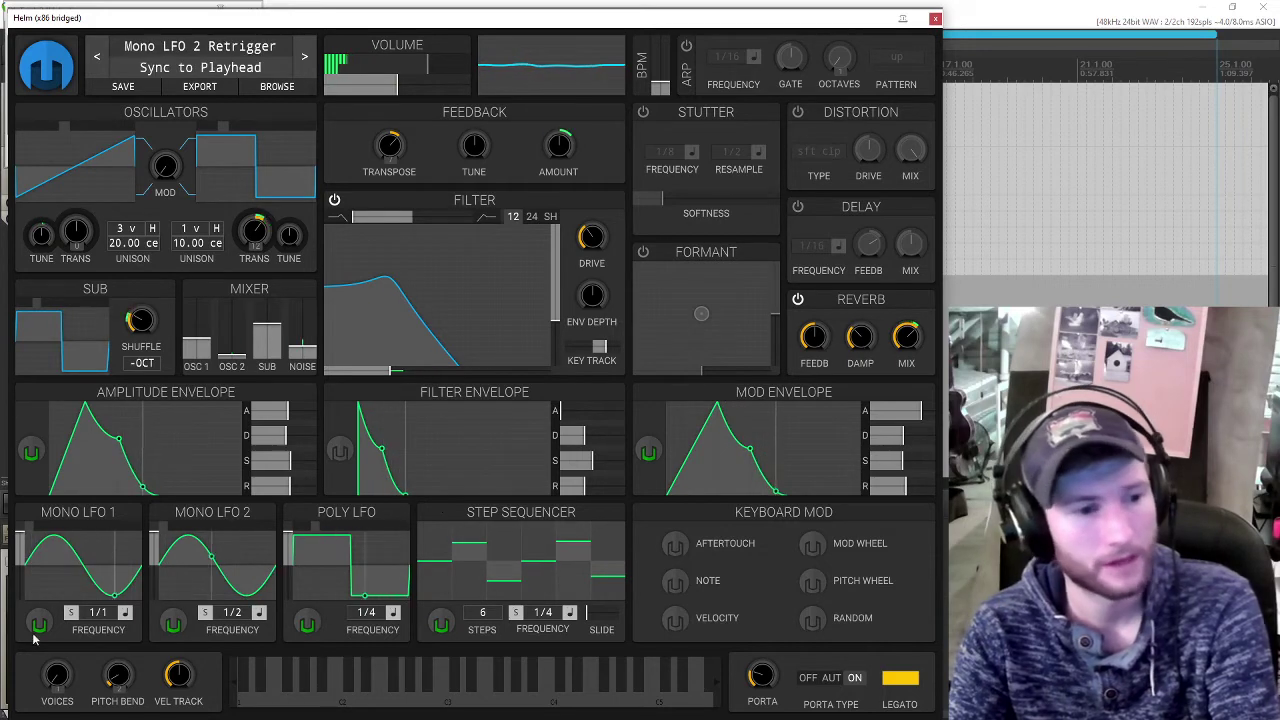
{"action": "left_click", "coordinate": [31, 452]}
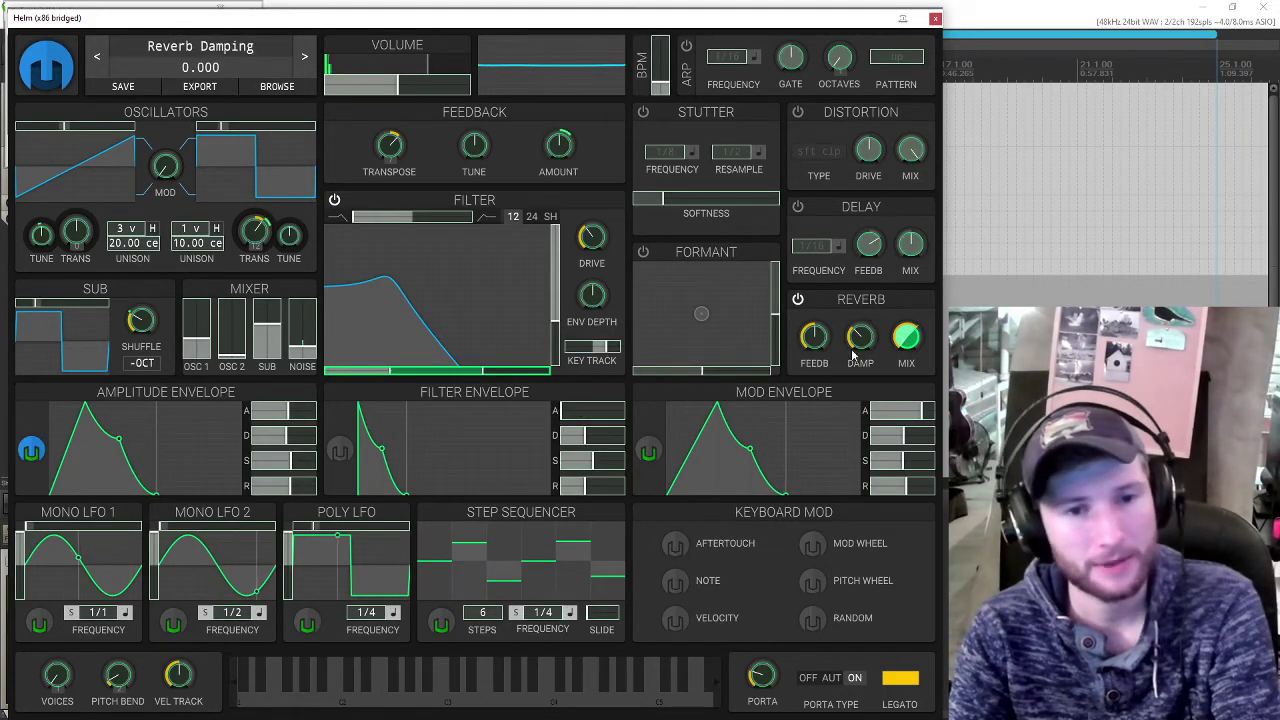
{"action": "left_click_drag", "start_coordinate": [862, 343], "coordinate": [862, 300]}
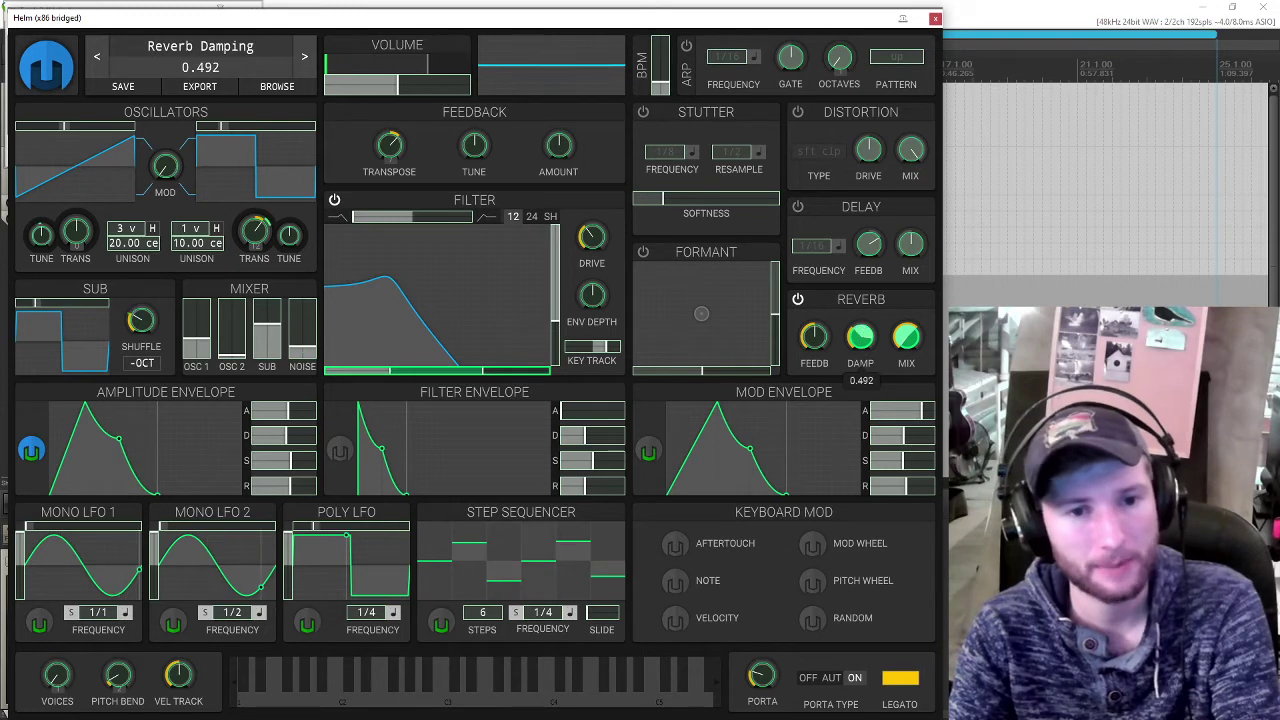
{"action": "left_click", "coordinate": [31, 455]}
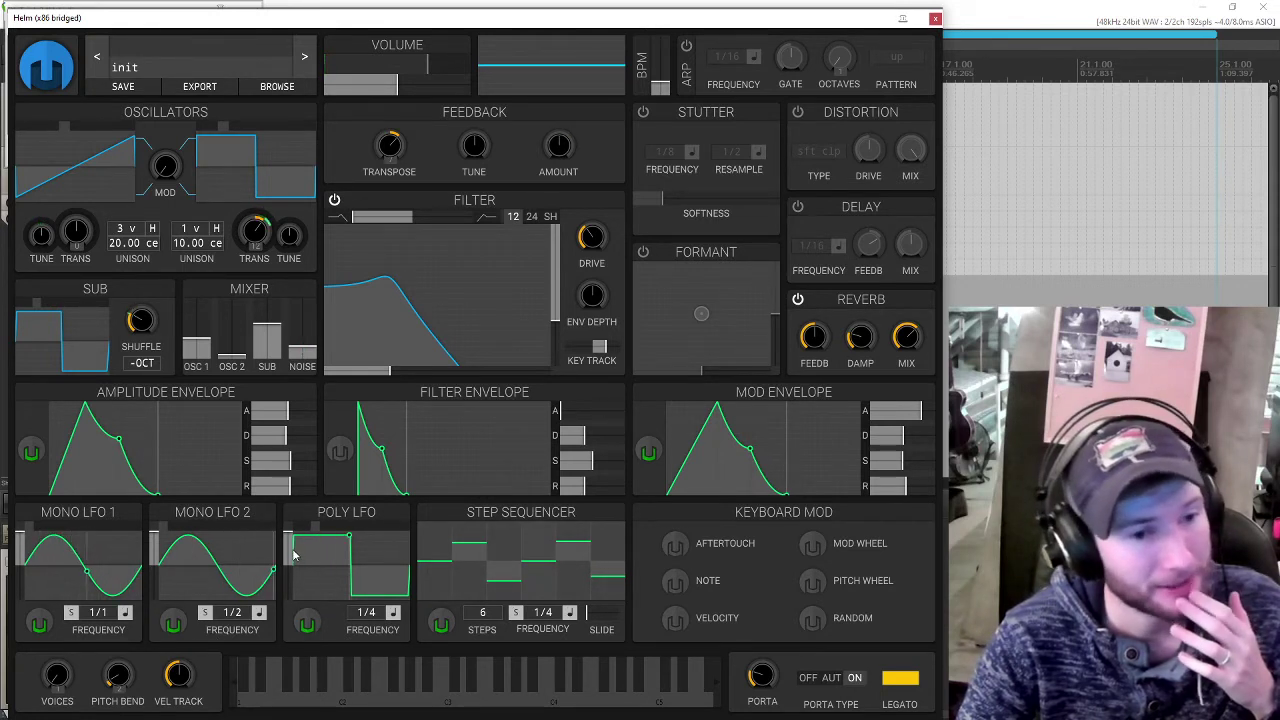
Step: Remove the Poly LFO modulation from oscillator 2's transpose and the Mono LFO 2 modulation from oscillator 1's tune
{"action": "left_click", "coordinate": [307, 626]}
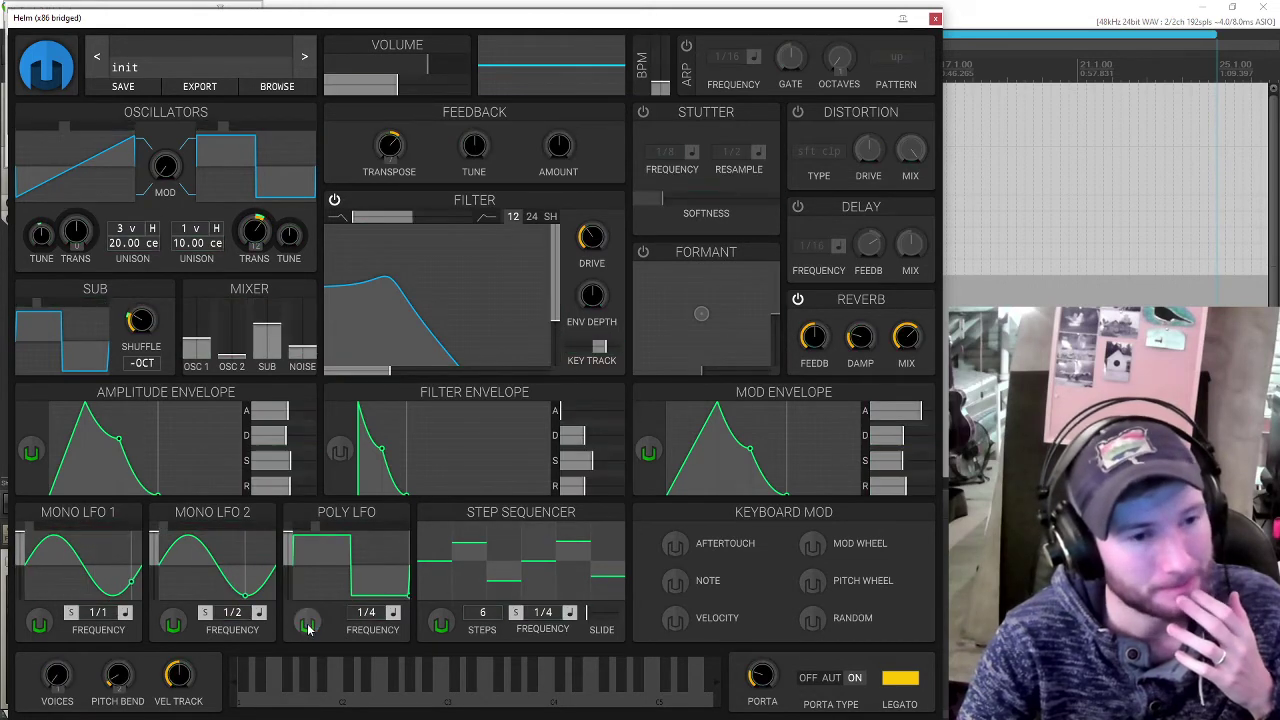
{"action": "mouse_move", "coordinate": [258, 240]}
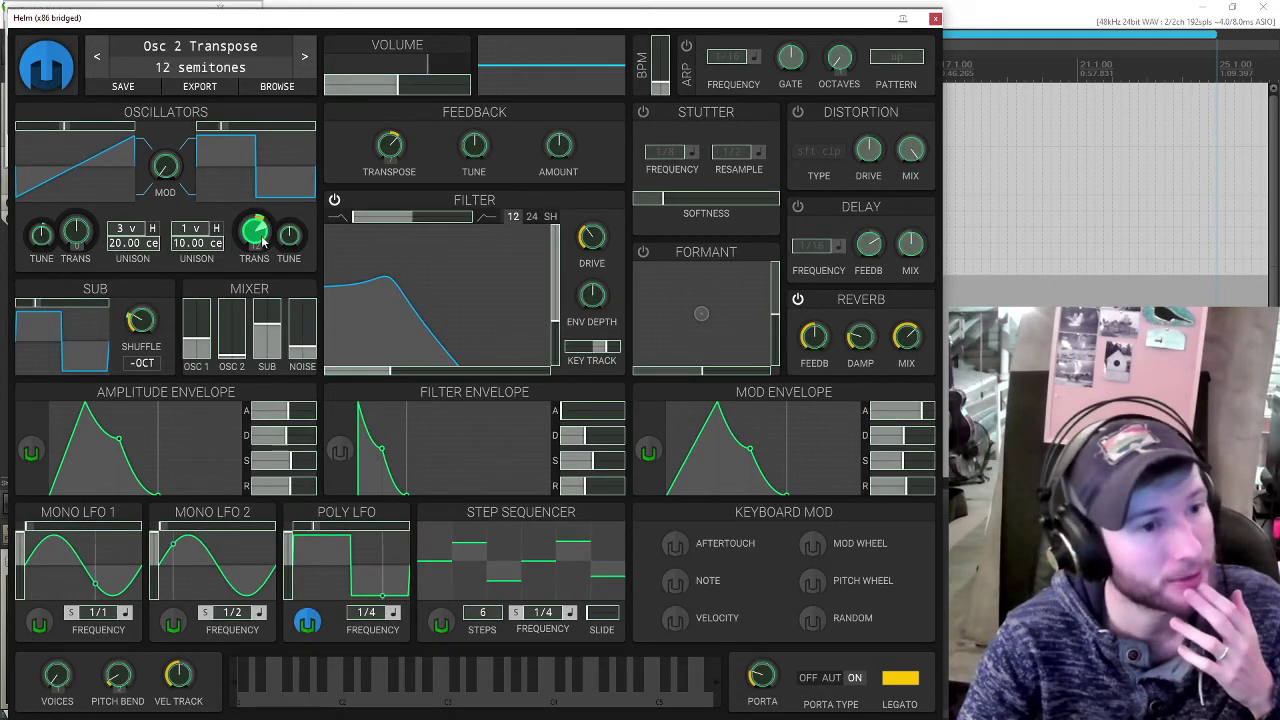
{"action": "left_click", "coordinate": [307, 622]}
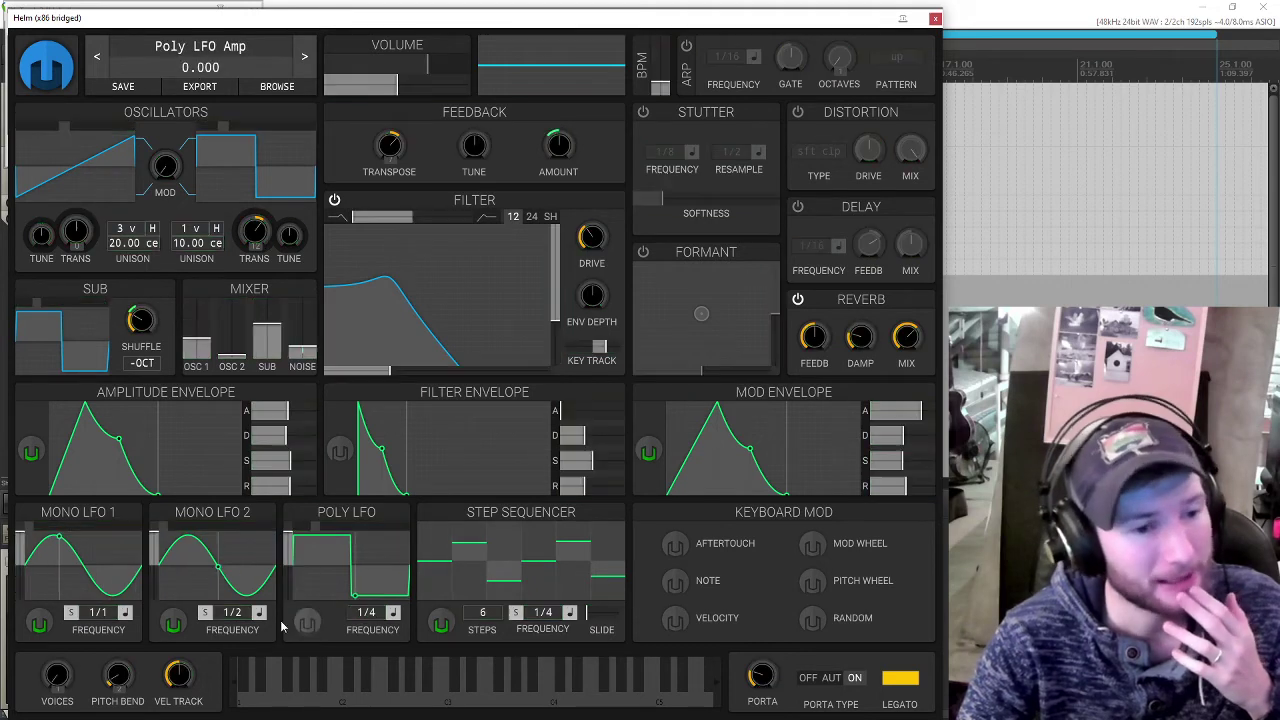
{"action": "left_click", "coordinate": [174, 621]}
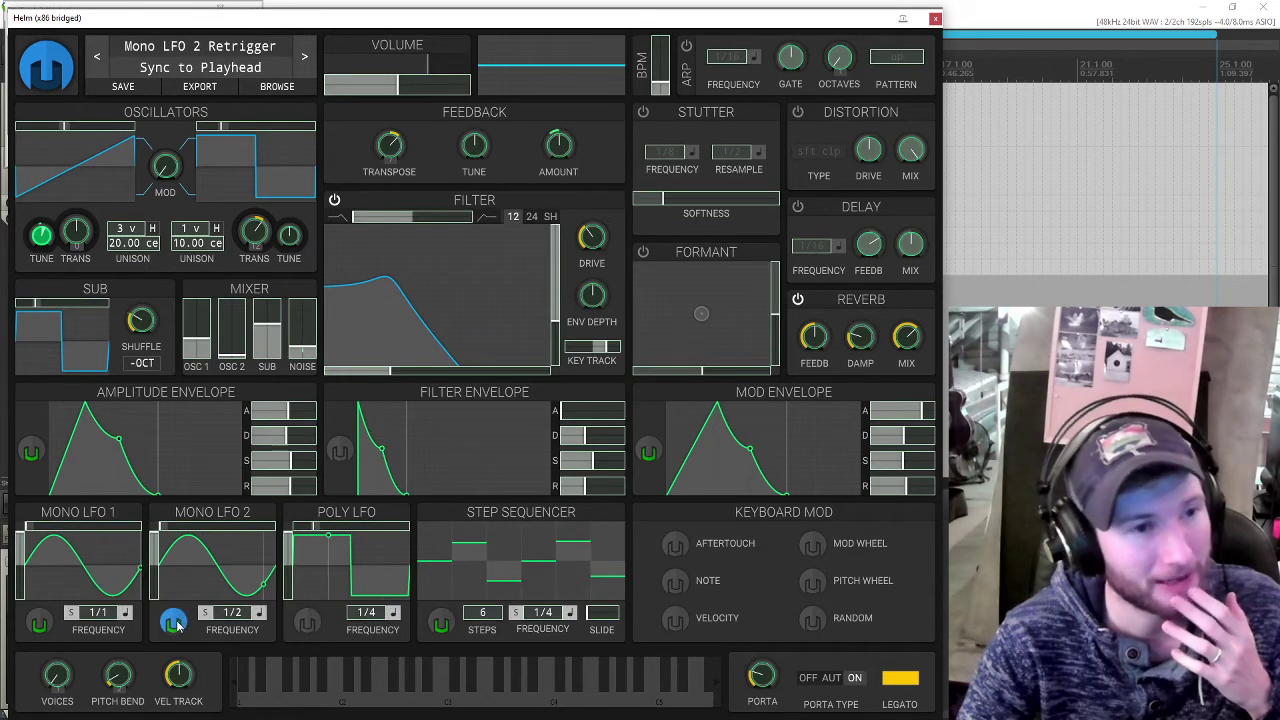
{"action": "double_click", "coordinate": [41, 236]}
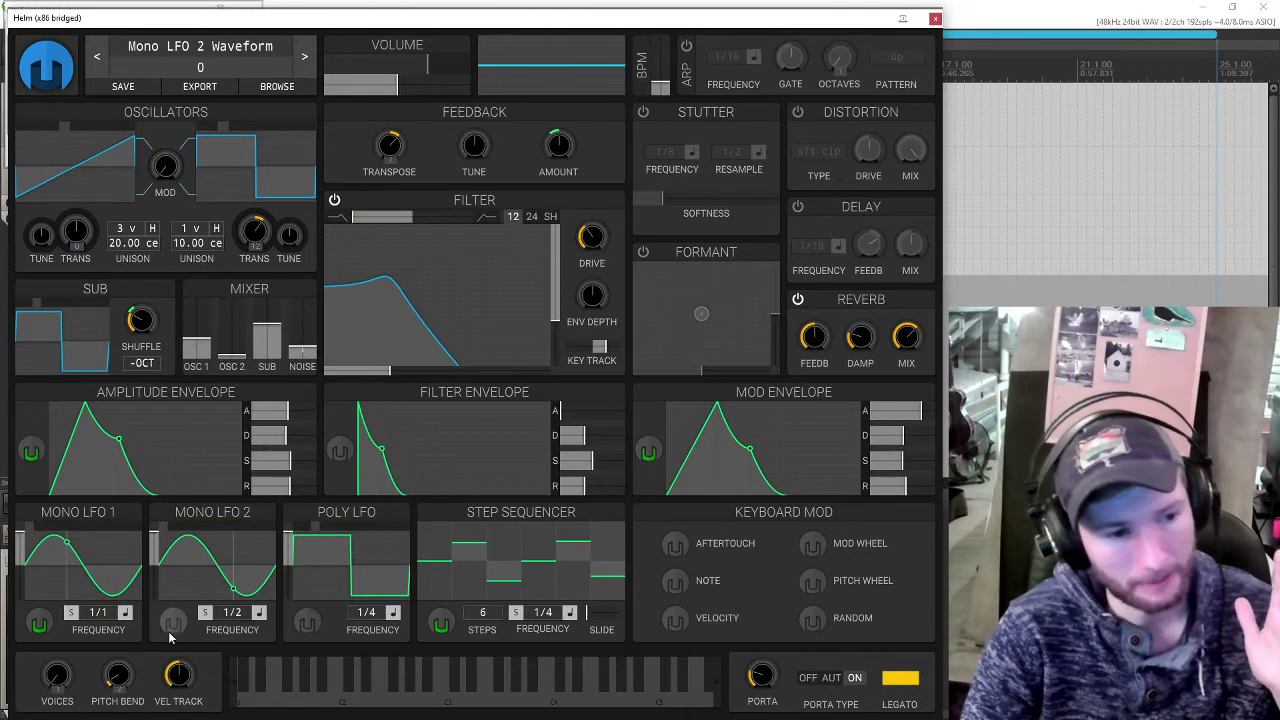
Step: Set Mono LFO 2 to a square wave at 1/4 frequency and route it to oscillator 2's transpose
{"action": "left_click", "coordinate": [181, 531]}
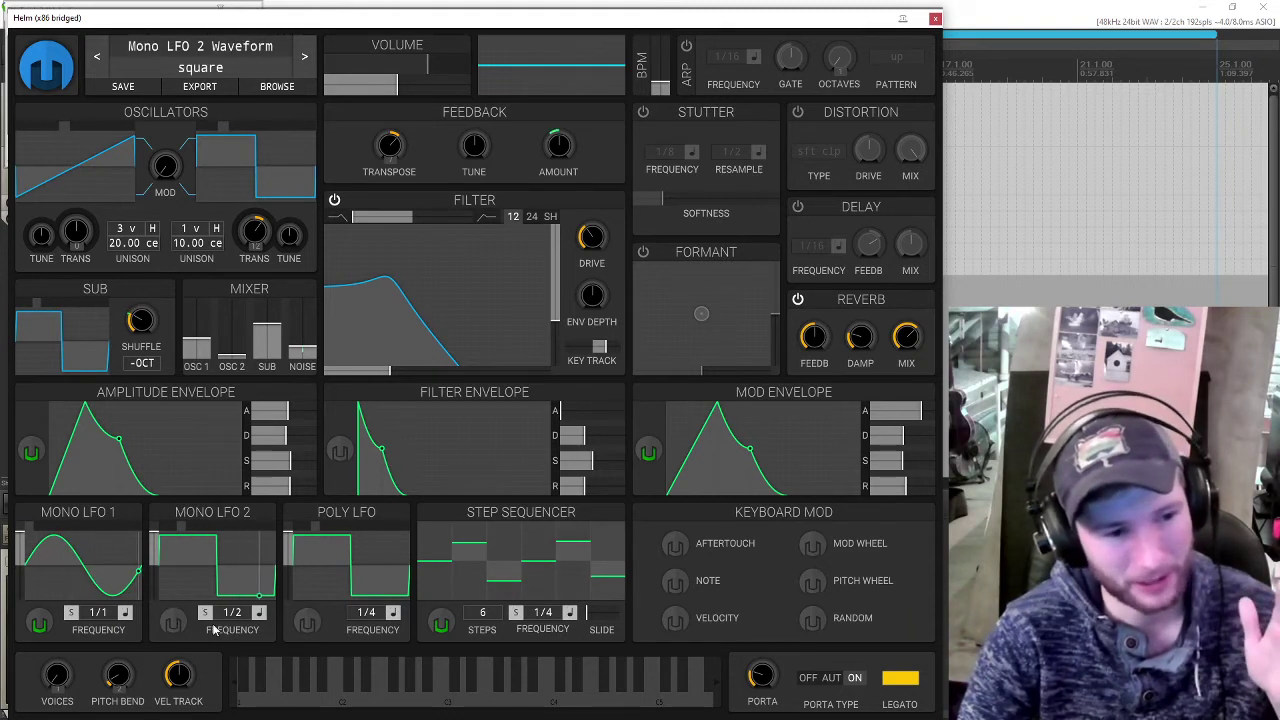
{"action": "left_click_drag", "start_coordinate": [232, 612], "coordinate": [254, 232]}
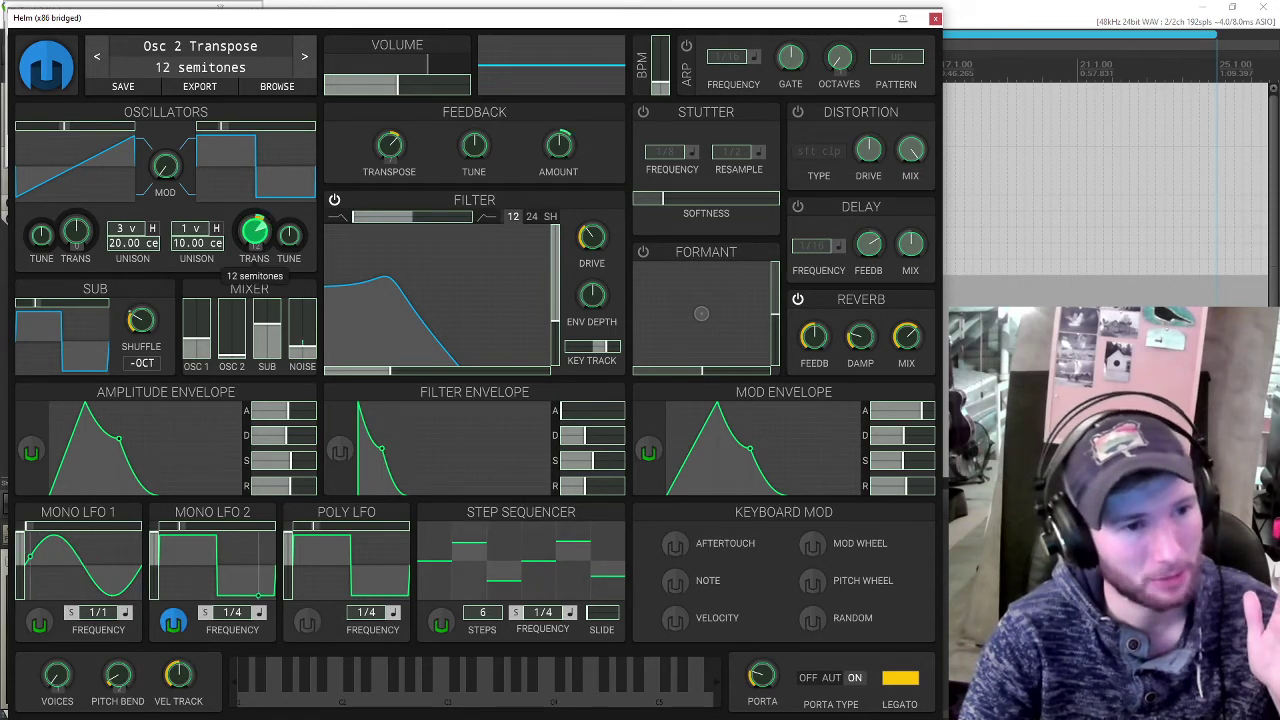
{"action": "left_click", "coordinate": [172, 622]}
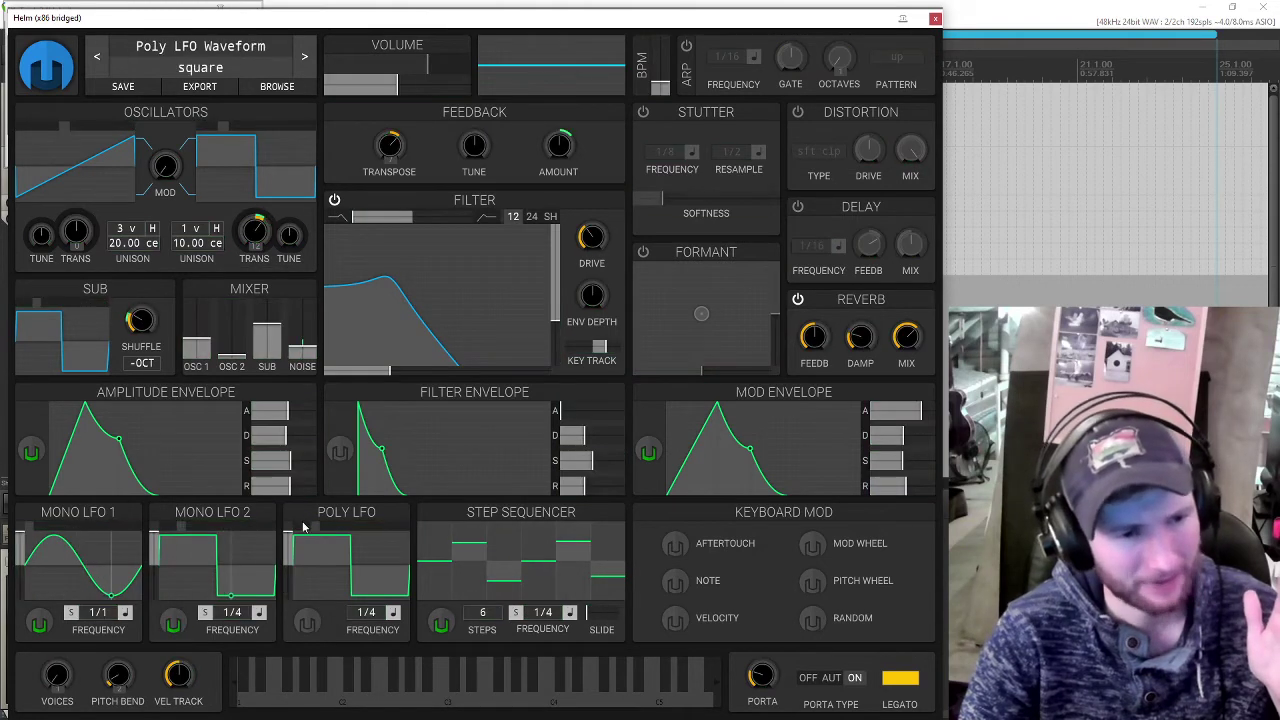
Step: Change the Poly LFO to a sine wave, route it to oscillator 1's tune and audition a note
{"action": "left_click", "coordinate": [297, 555]}
{"action": "left_click_drag", "start_coordinate": [307, 622], "coordinate": [42, 230]}
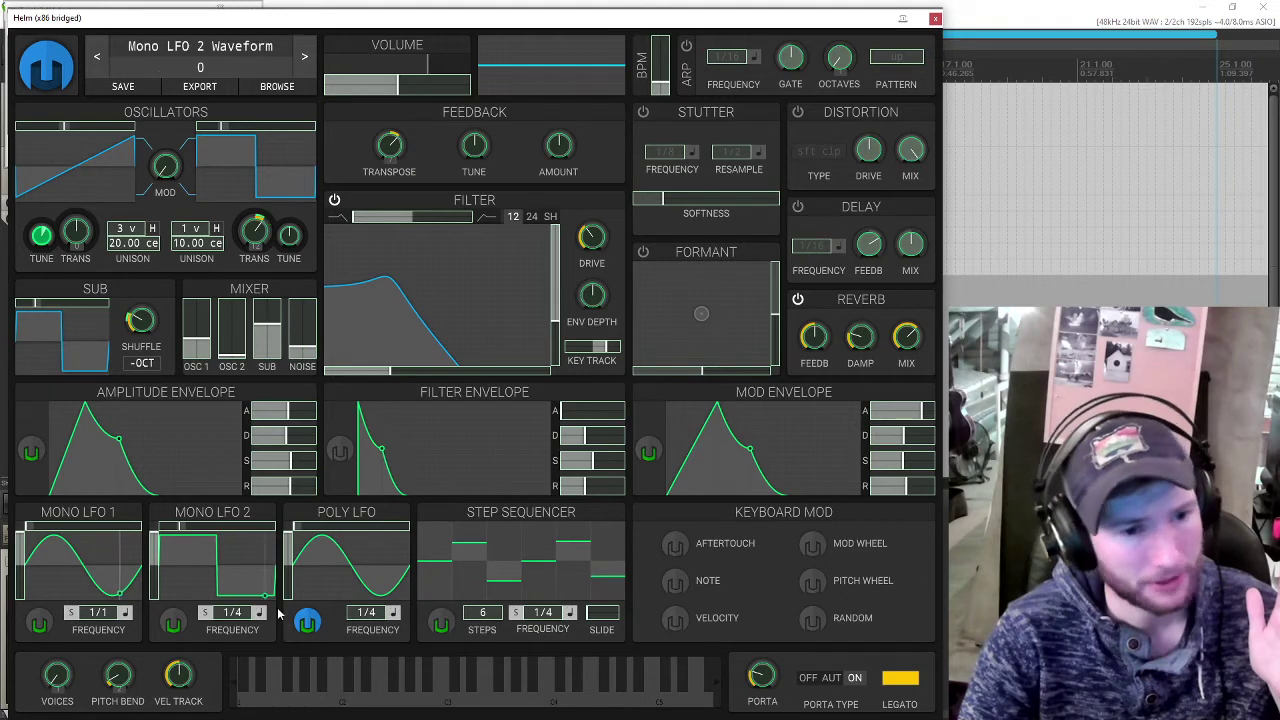
{"action": "left_click", "coordinate": [307, 622]}
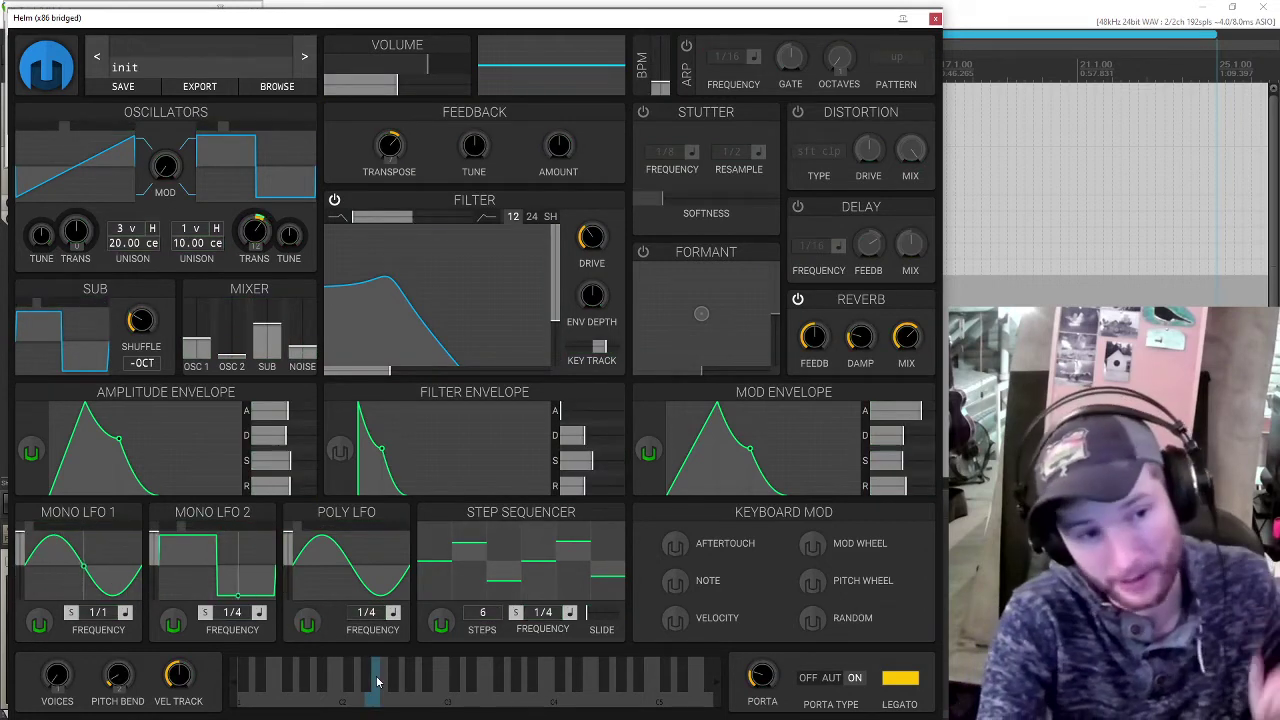
{"action": "key", "text": "a"}
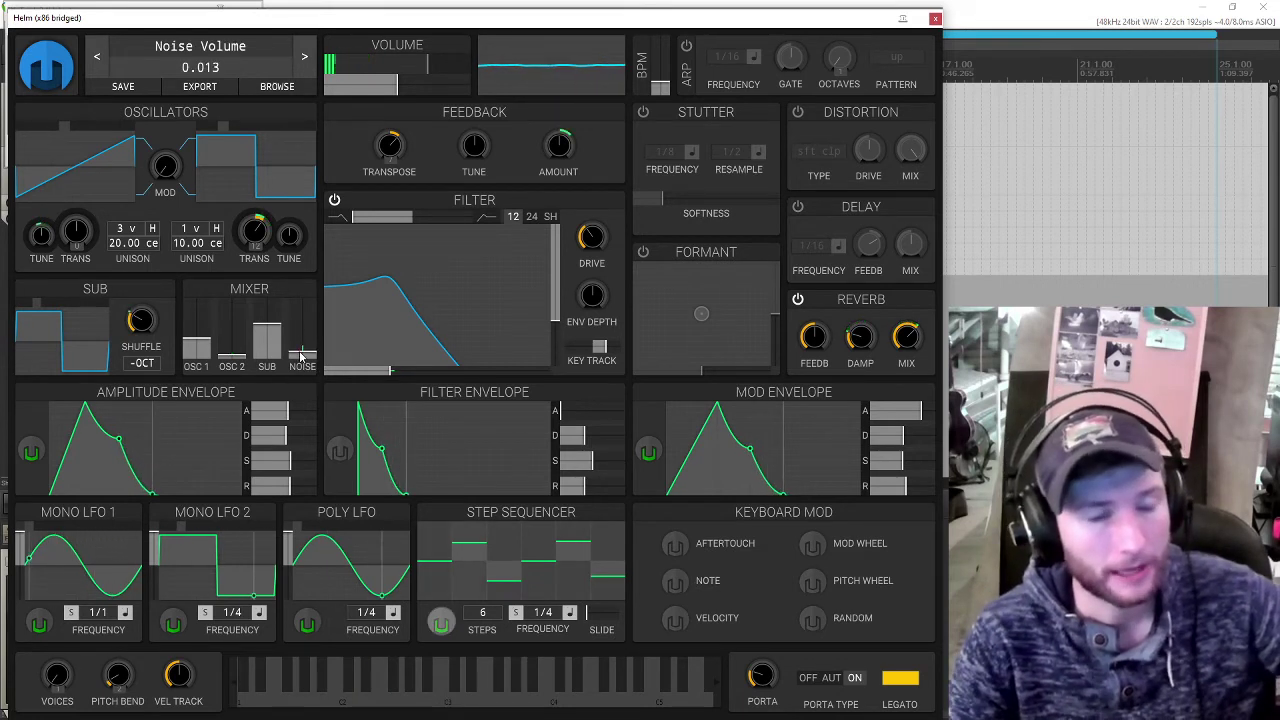
Step: Enable the soft clip distortion with a reduced mix and modulate that mix by 0.240 with the amplitude envelope
{"action": "left_click", "coordinate": [797, 112]}
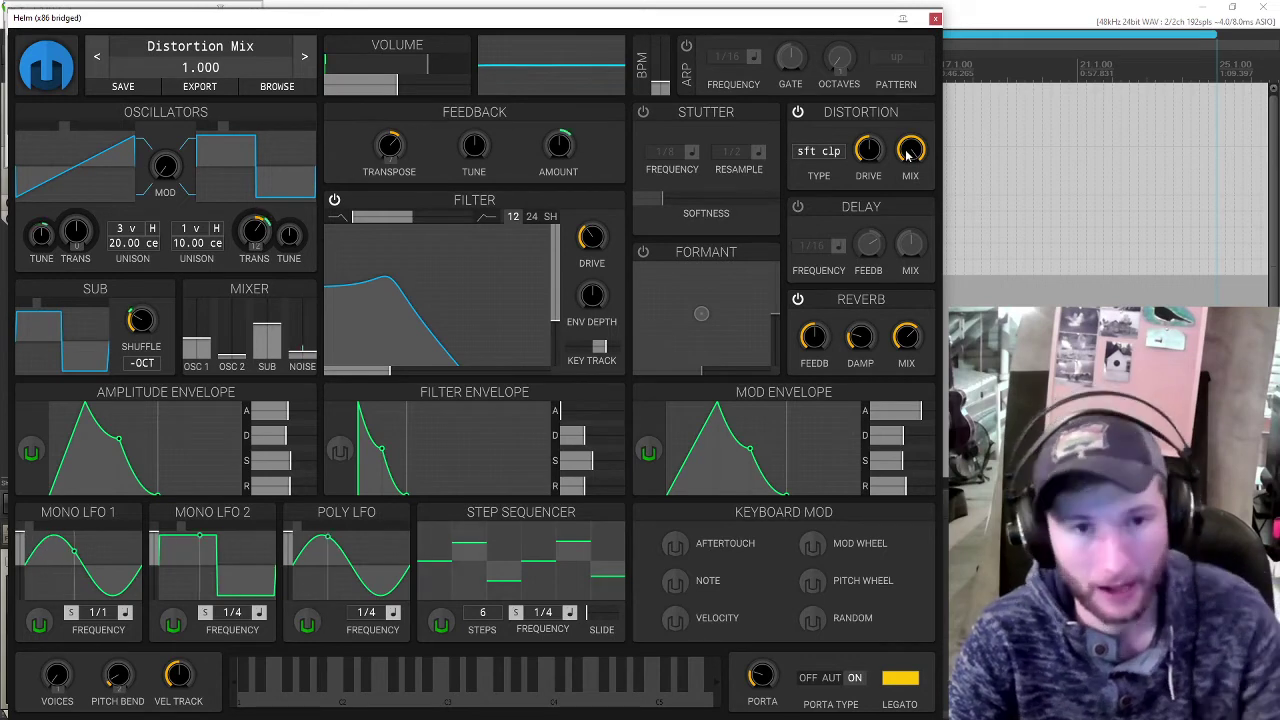
{"action": "left_click_drag", "start_coordinate": [908, 152], "coordinate": [908, 158]}
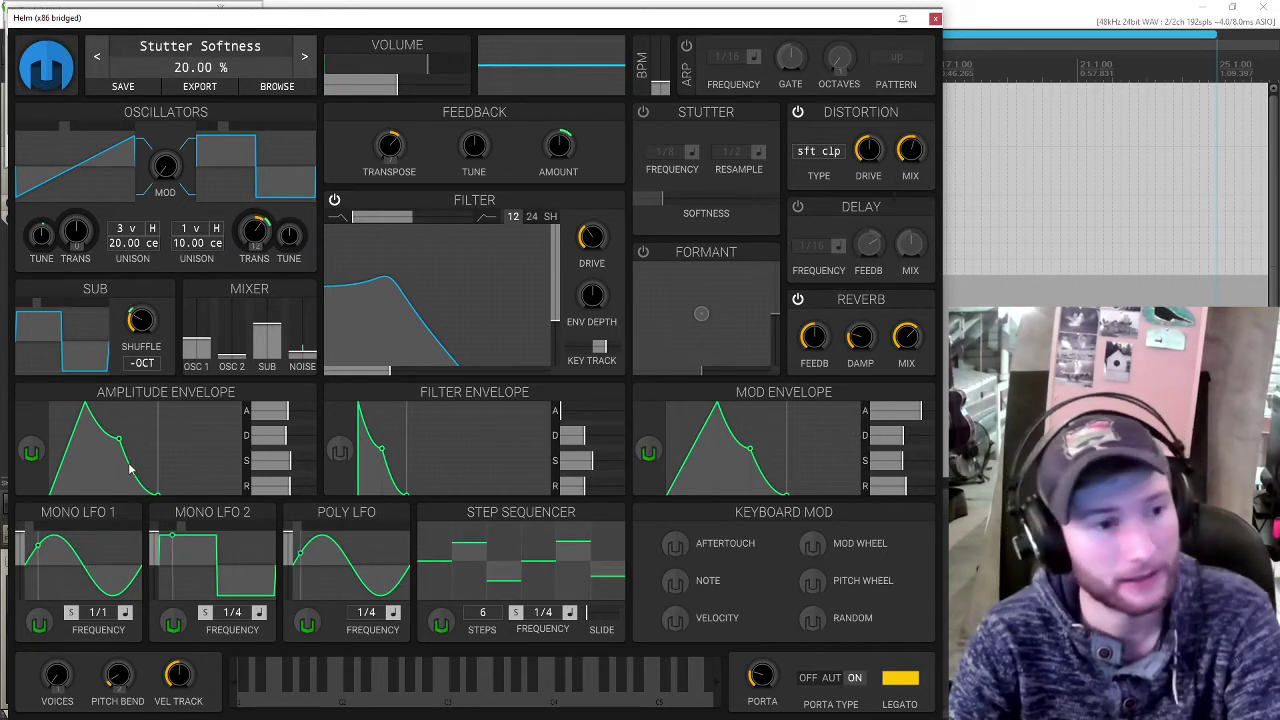
{"action": "left_click", "coordinate": [31, 451]}
{"action": "left_click_drag", "start_coordinate": [922, 150], "coordinate": [922, 141]}
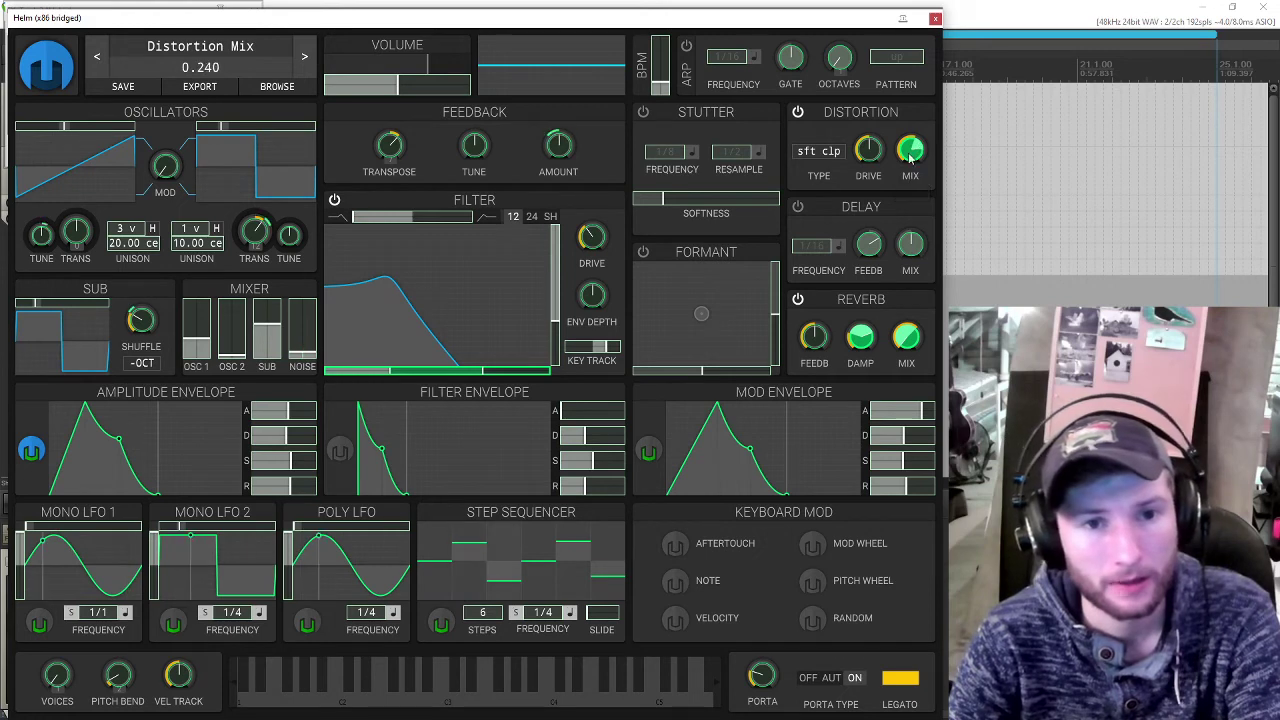
{"action": "left_click", "coordinate": [31, 451]}
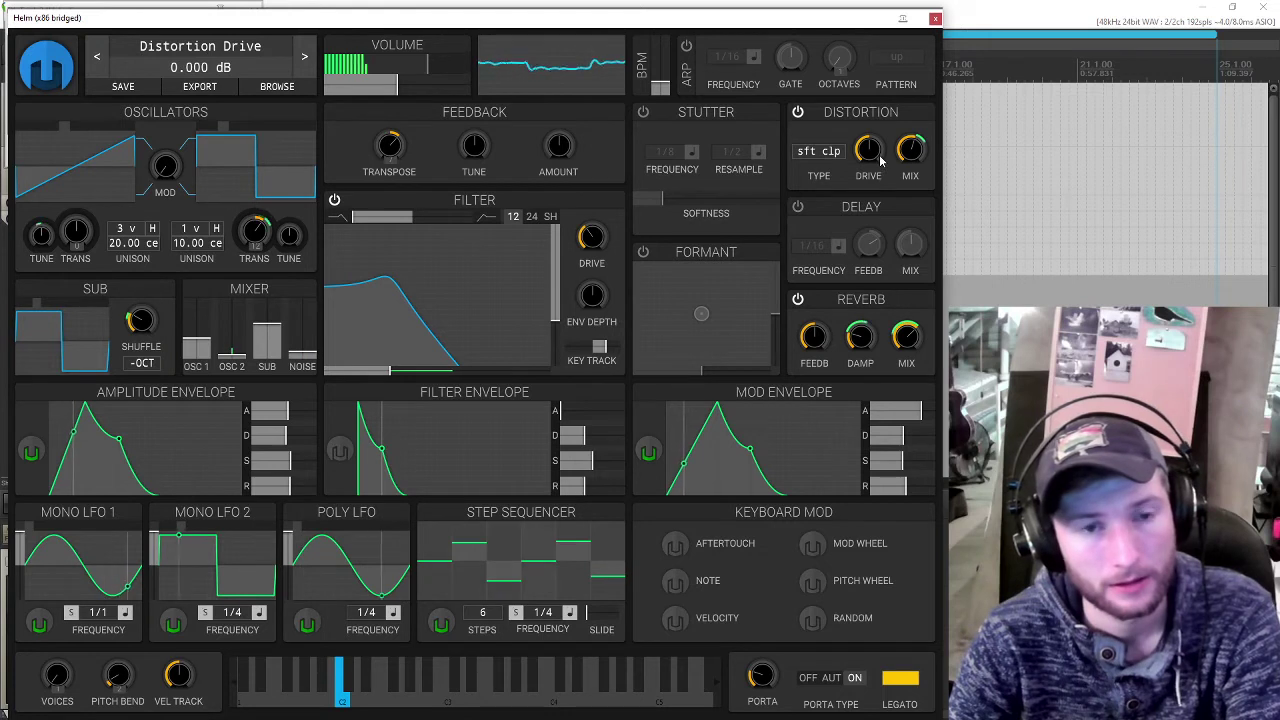
{"action": "mouse_move", "coordinate": [880, 160]}
{"action": "left_mouse_down"}
{"action": "mouse_move", "coordinate": [880, 138]}
{"action": "mouse_move", "coordinate": [880, 160]}
{"action": "left_mouse_up"}
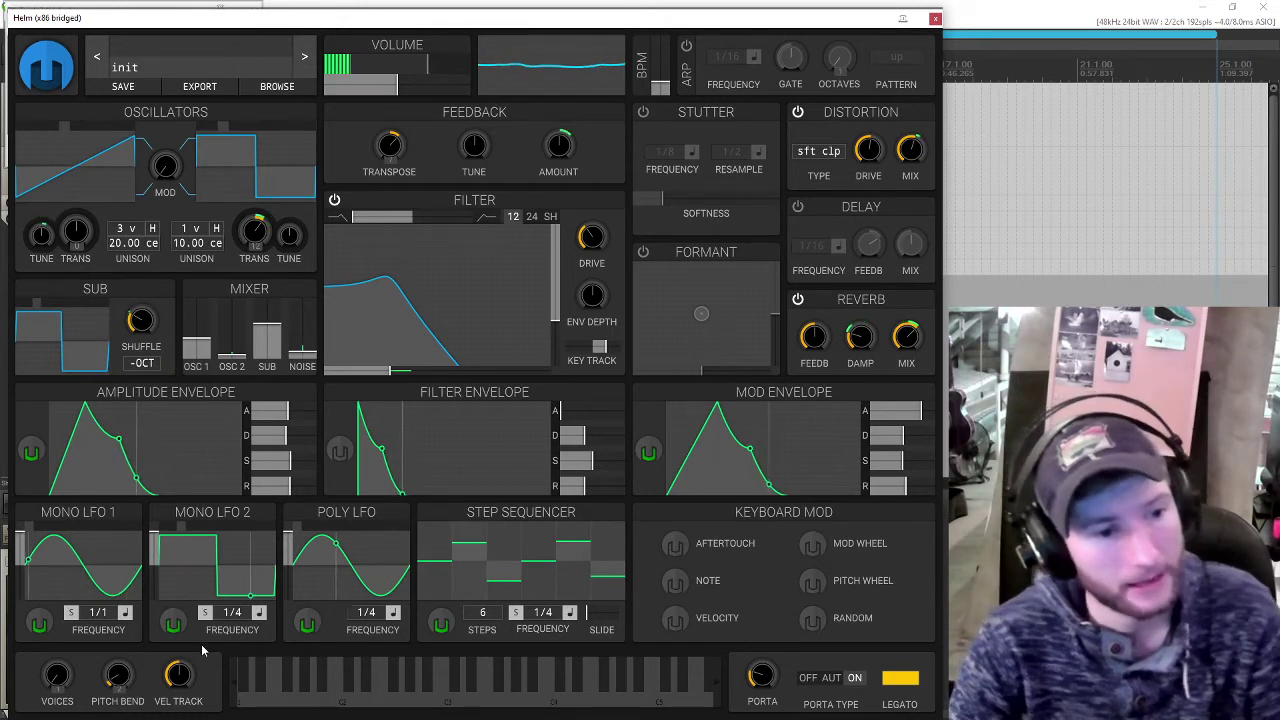
Step: Reduce Mono LFO 2's amplitude to zero so its waveform is flat
{"action": "left_click_drag", "start_coordinate": [155, 537], "coordinate": [155, 548]}
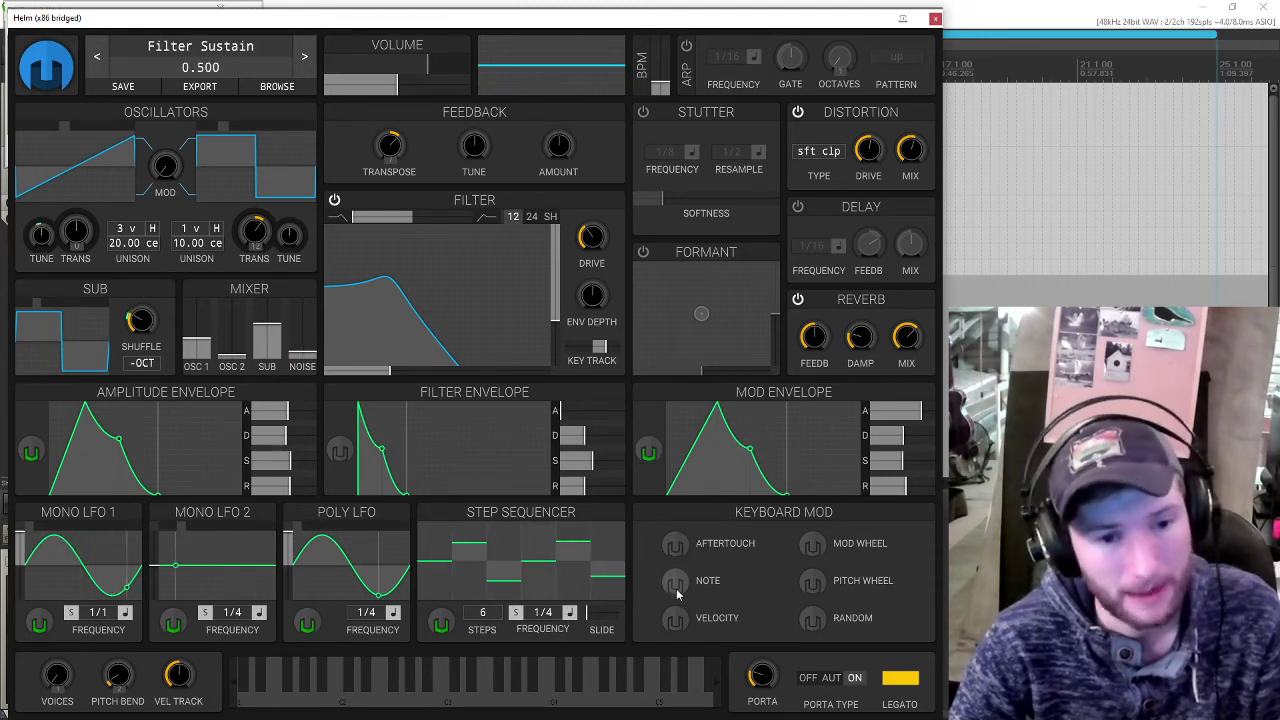
Step: Modulate Mono LFO 2's amplitude with the mod wheel and audition a note
{"action": "left_click", "coordinate": [811, 552]}
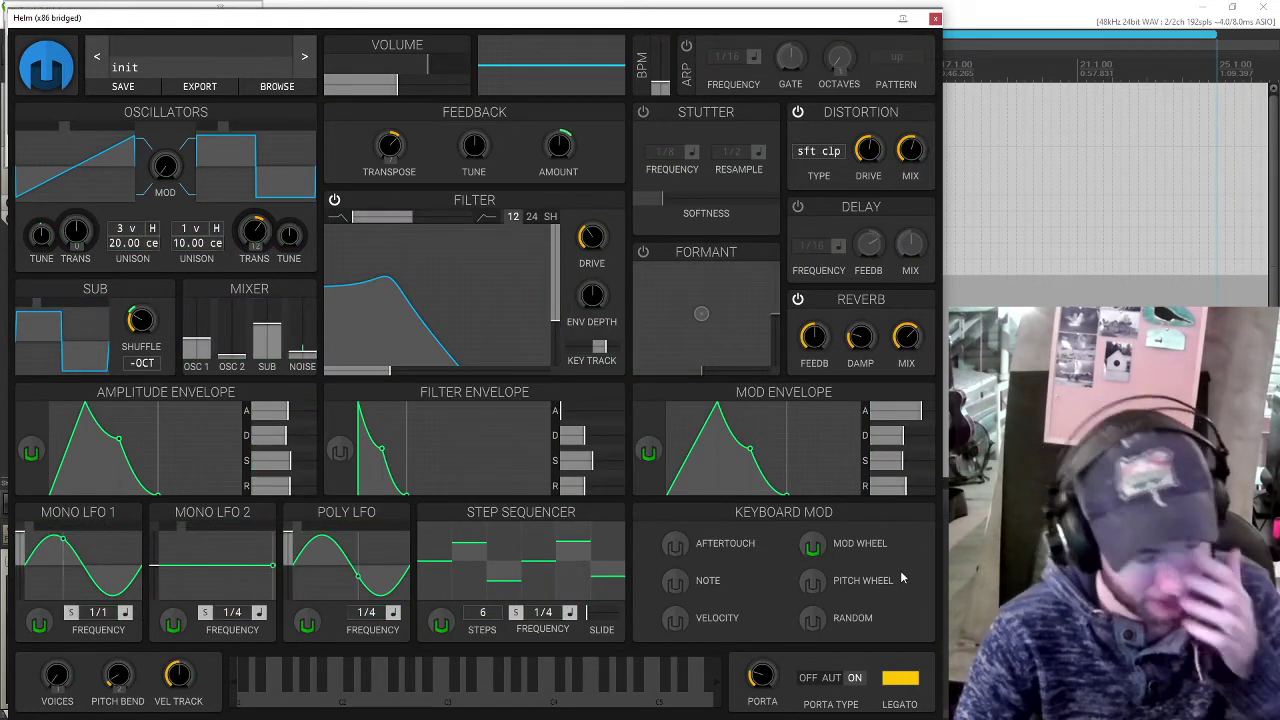
{"action": "key", "text": "a"}
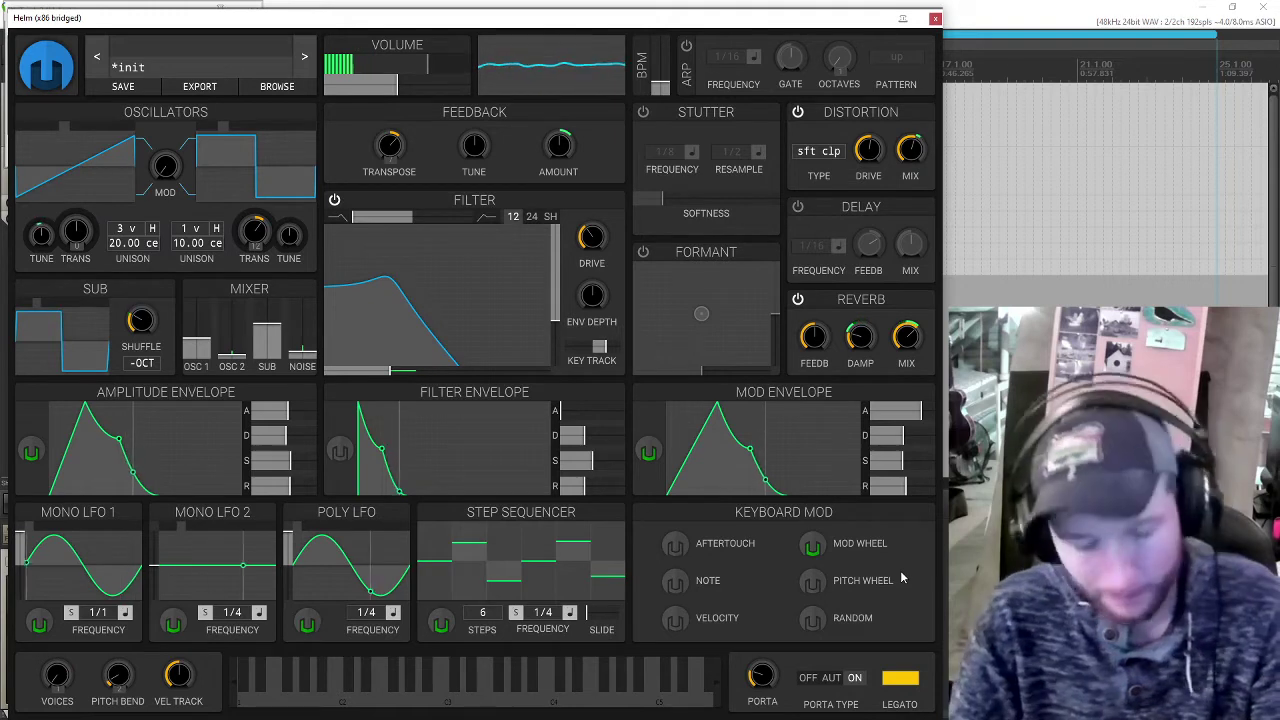
Step: Move the mod wheel routing from Mono LFO 2's amplitude to its waveform at -8, and raise the LFO's amplitude to restore the square wave
{"action": "left_click", "coordinate": [814, 546]}
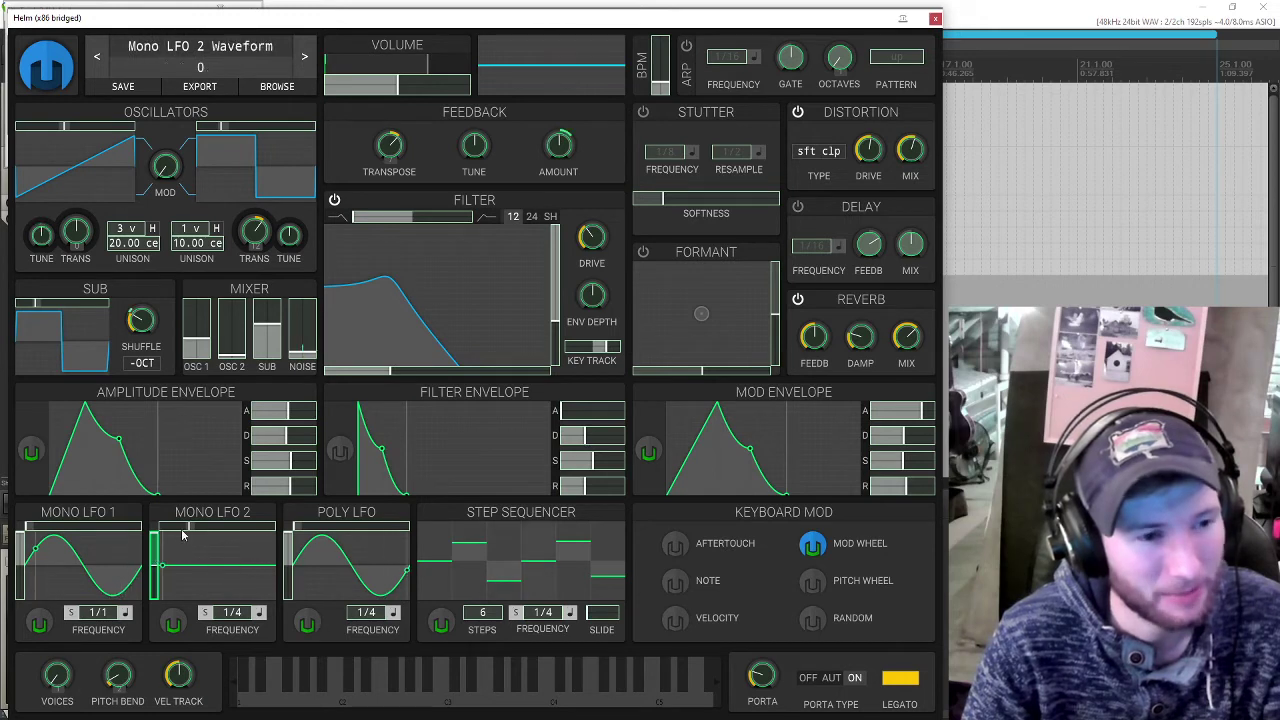
{"action": "left_click_drag", "start_coordinate": [180, 533], "coordinate": [166, 548]}
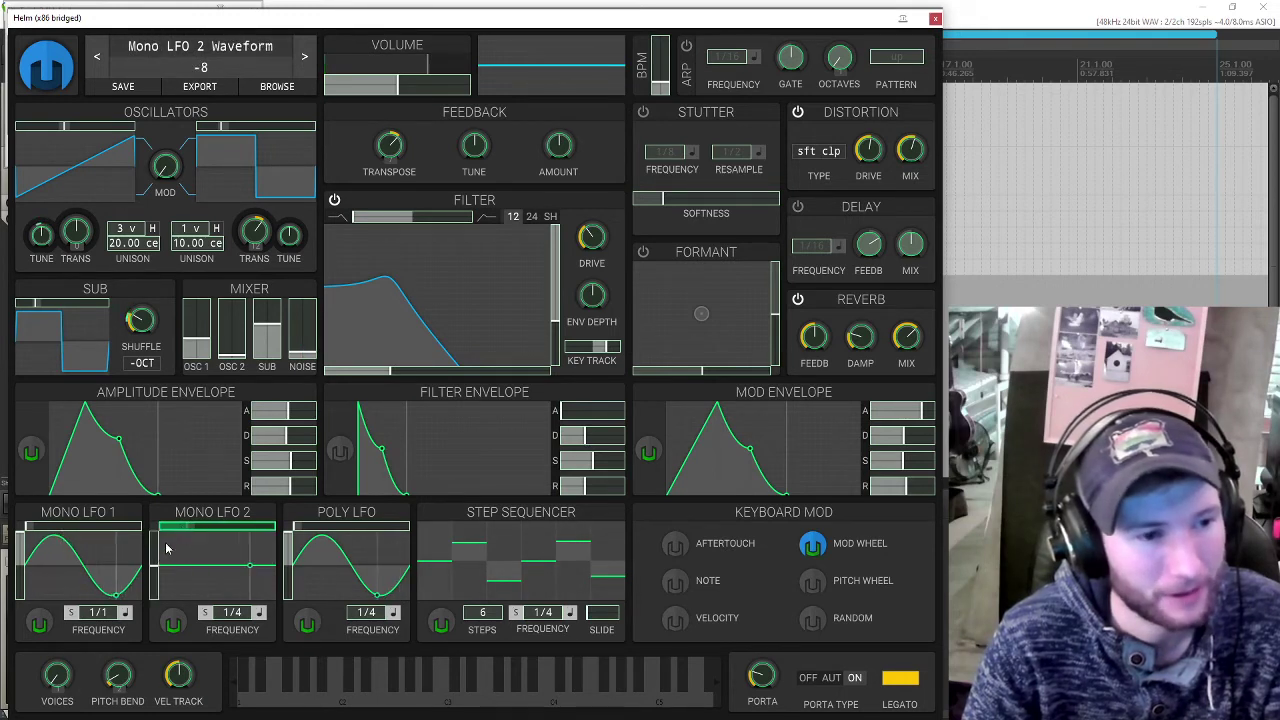
{"action": "left_click", "coordinate": [173, 621]}
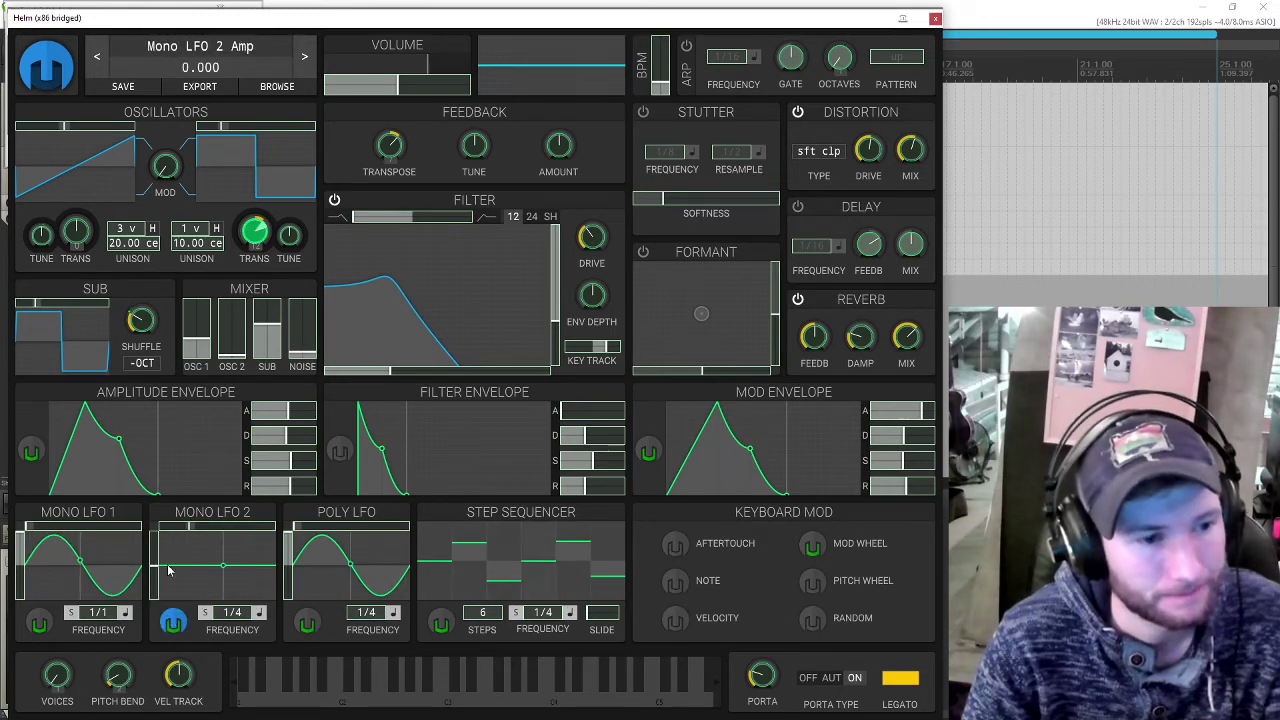
{"action": "left_click", "coordinate": [812, 543]}
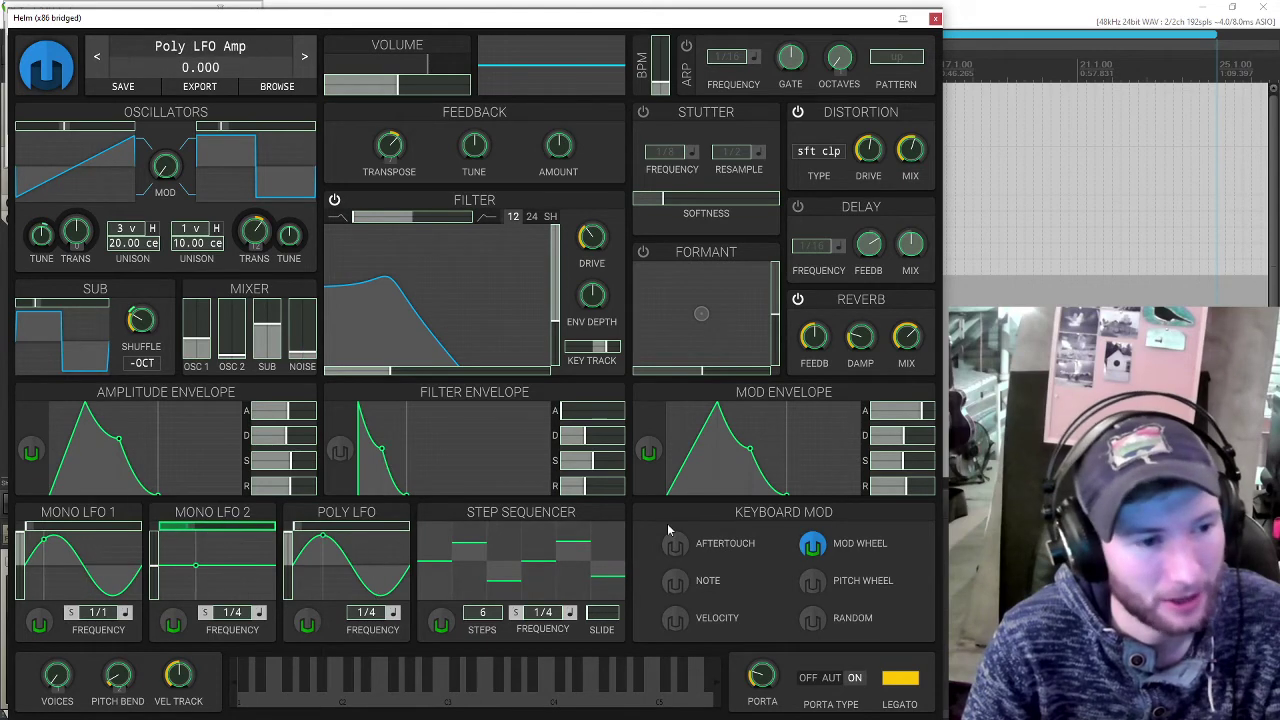
{"action": "left_click", "coordinate": [812, 543]}
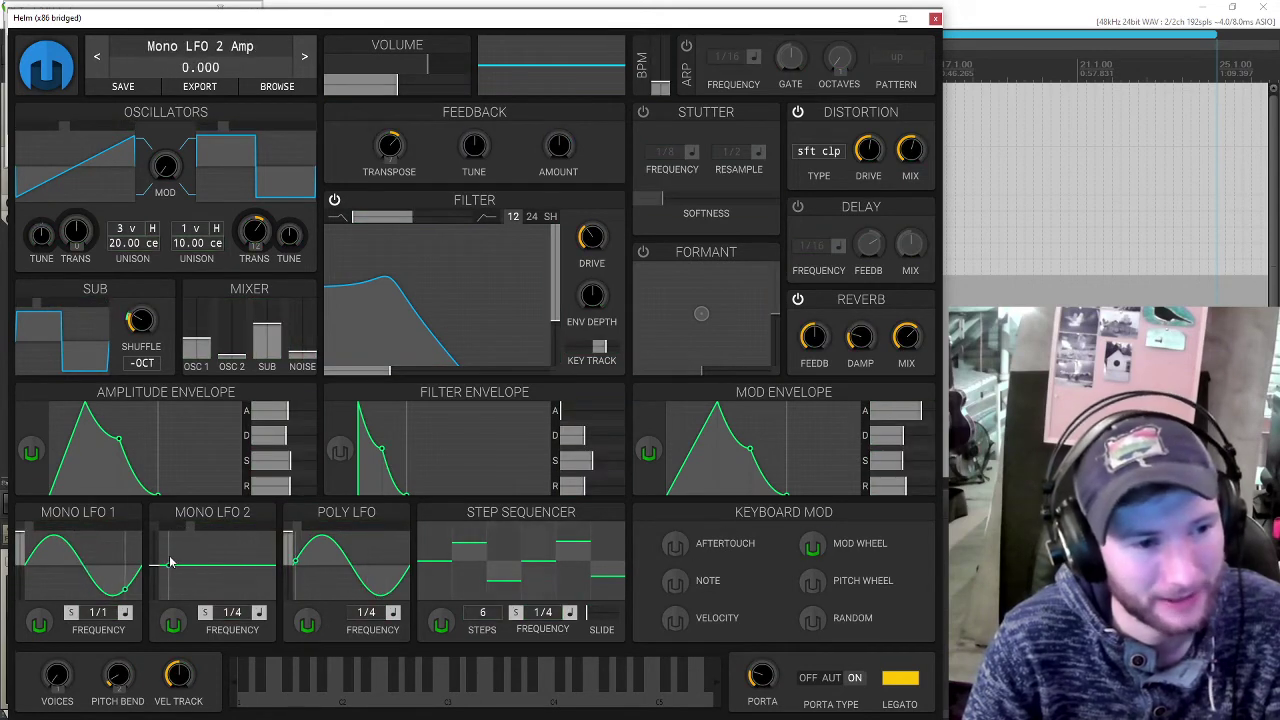
{"action": "left_click_drag", "start_coordinate": [158, 567], "coordinate": [156, 533]}
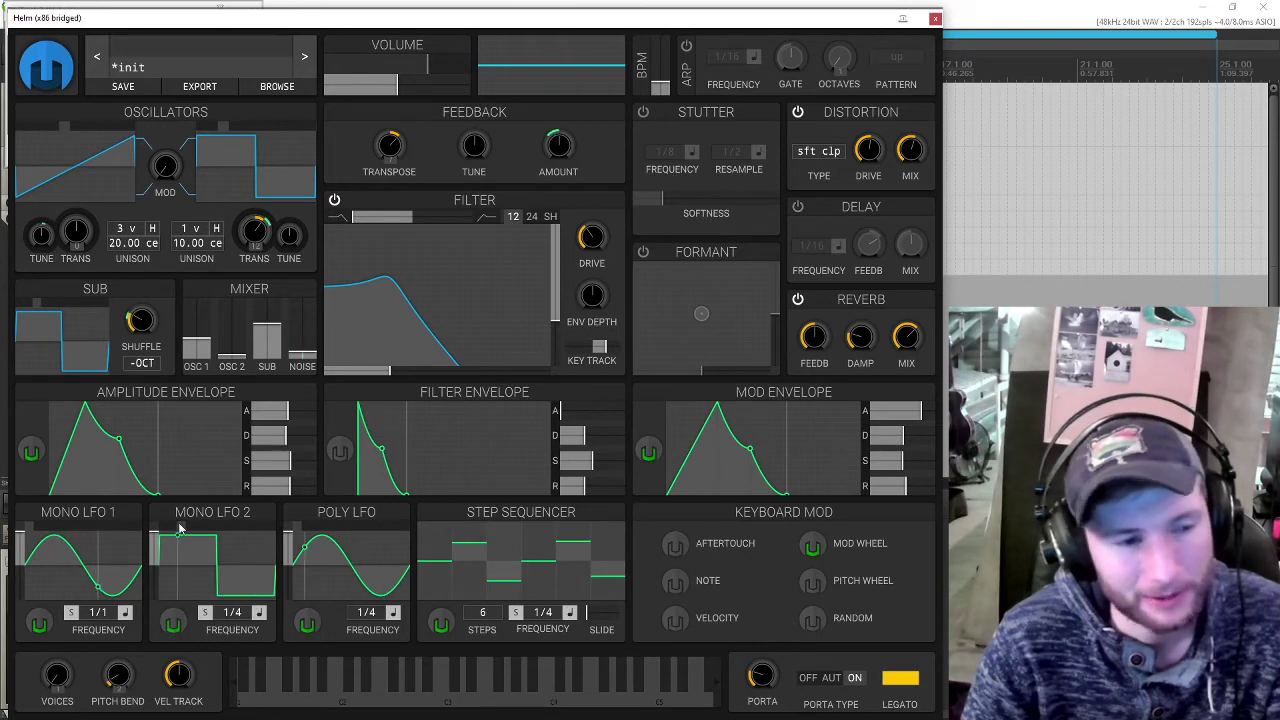
Step: Modulate oscillator 2's volume by about 0.1 with the mod wheel
{"action": "left_click", "coordinate": [812, 543]}
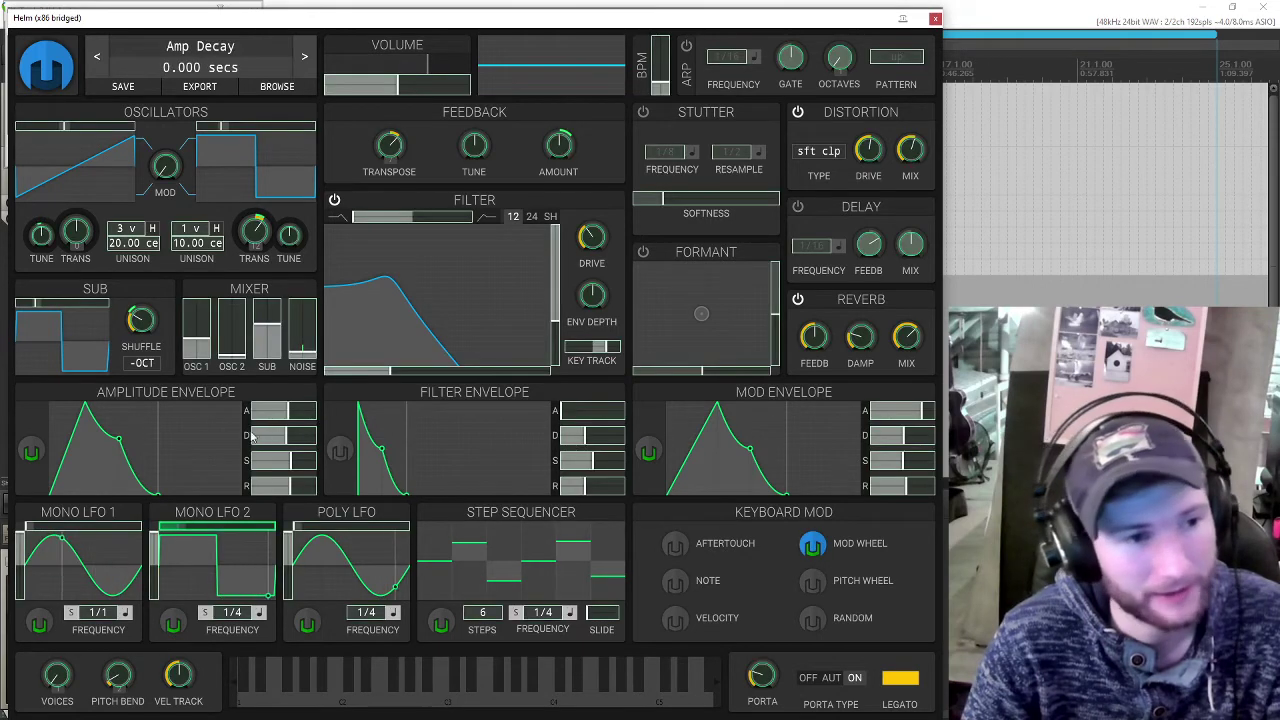
{"action": "left_click_drag", "start_coordinate": [232, 345], "coordinate": [232, 326]}
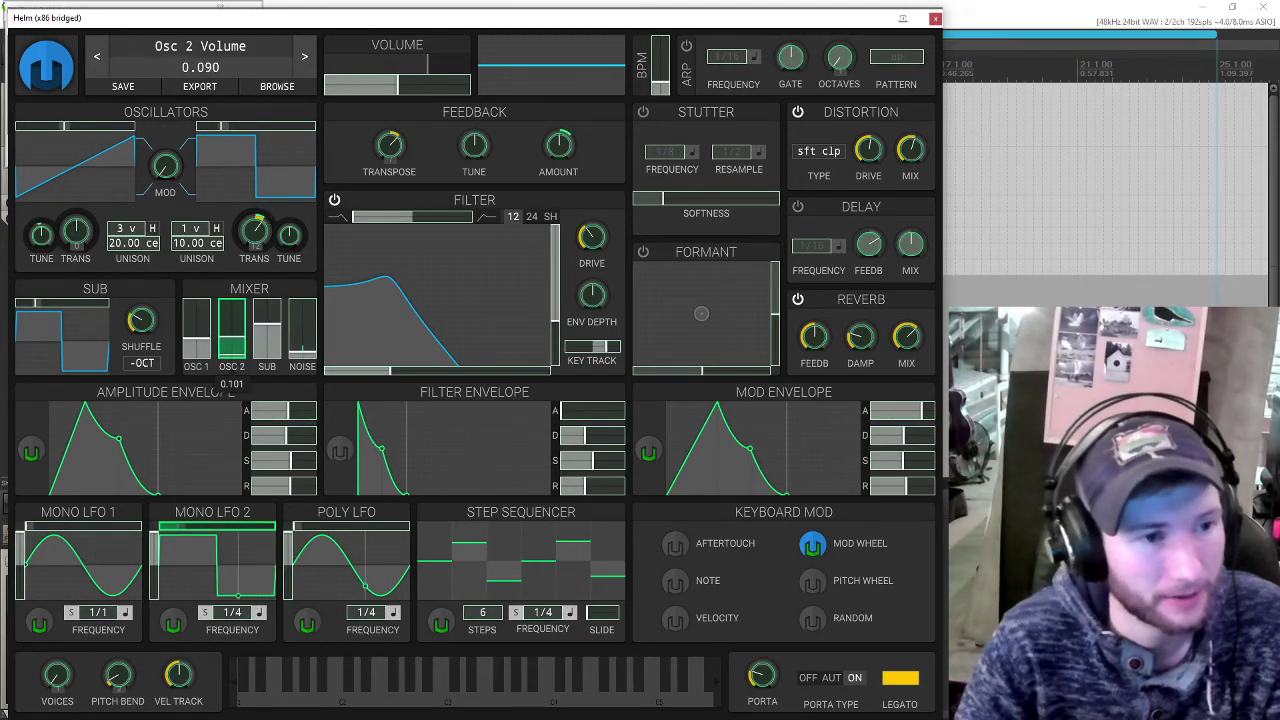
{"action": "left_click", "coordinate": [805, 543]}
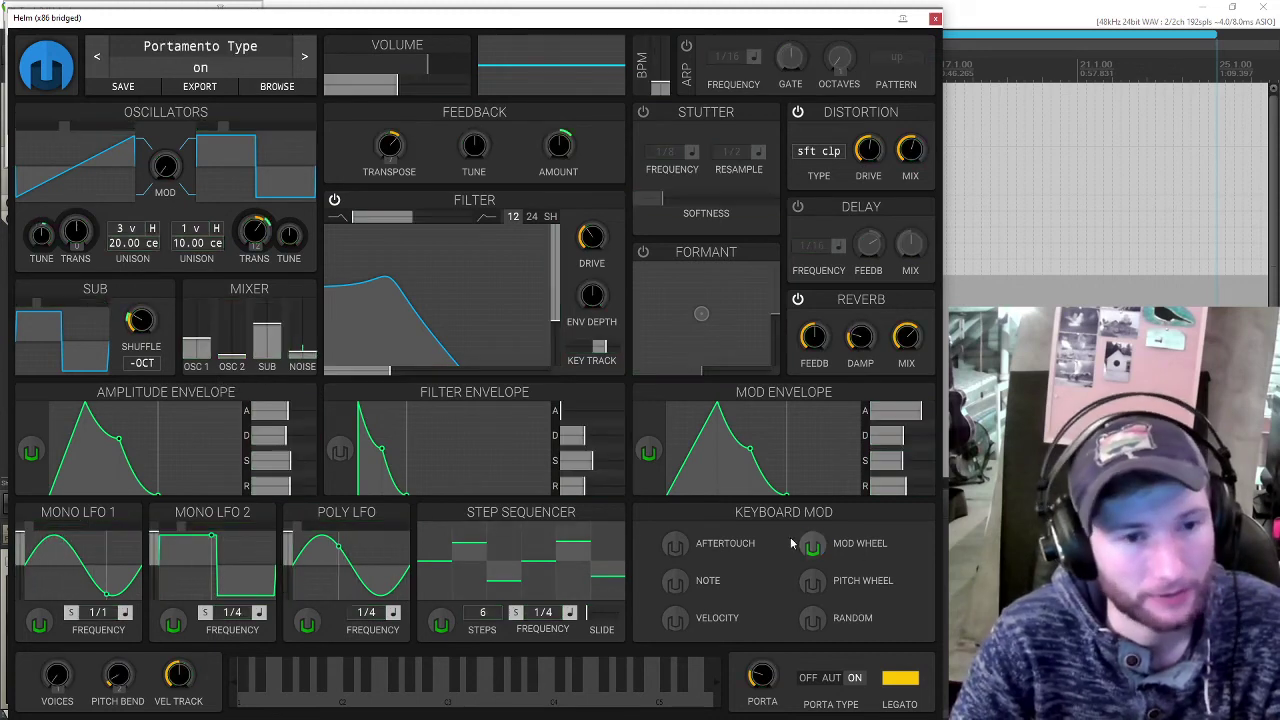
Step: Modulate oscillator 2's volume by a small positive amount with the mod envelope
{"action": "left_click", "coordinate": [648, 451]}
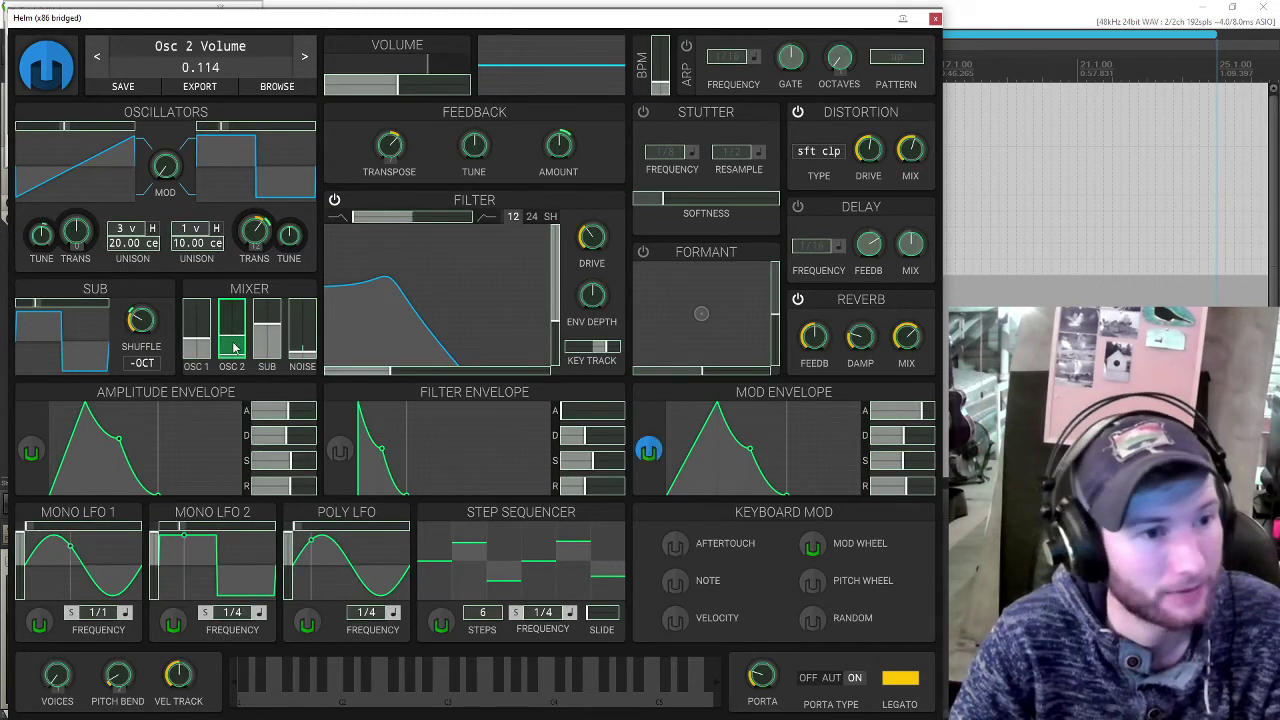
{"action": "double_click", "coordinate": [234, 347]}
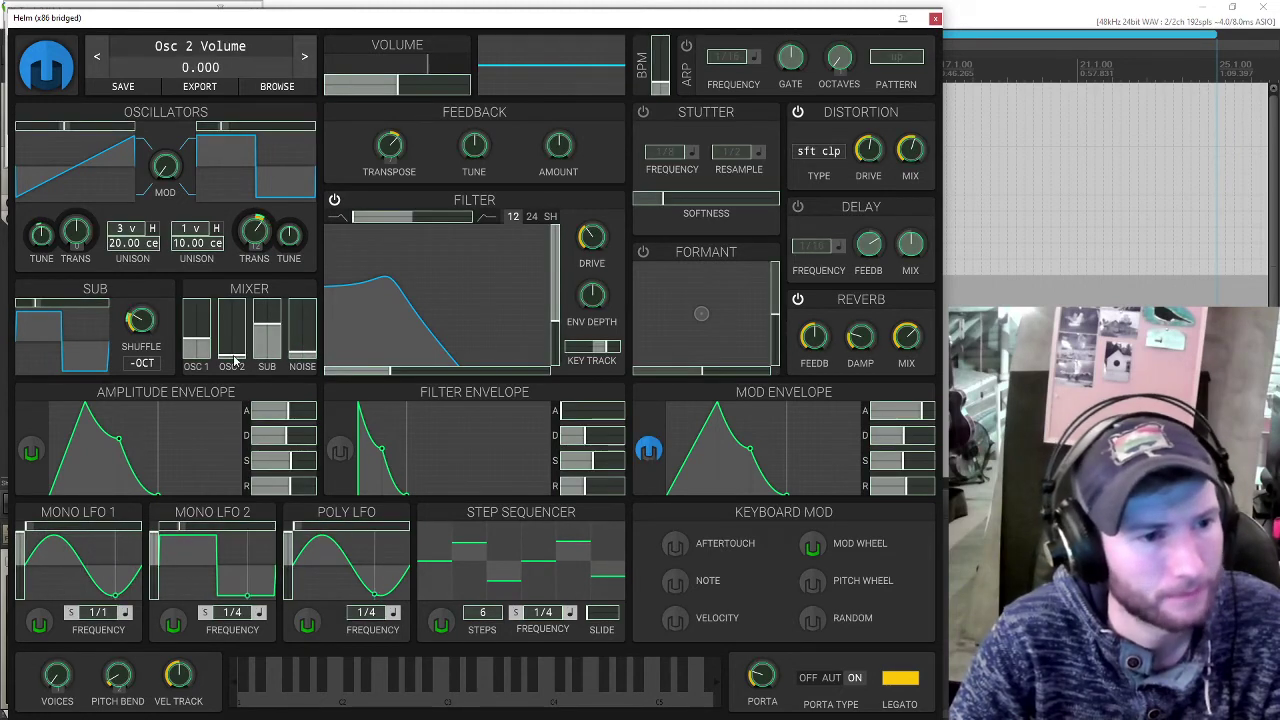
{"action": "left_click_drag", "start_coordinate": [228, 352], "coordinate": [229, 348]}
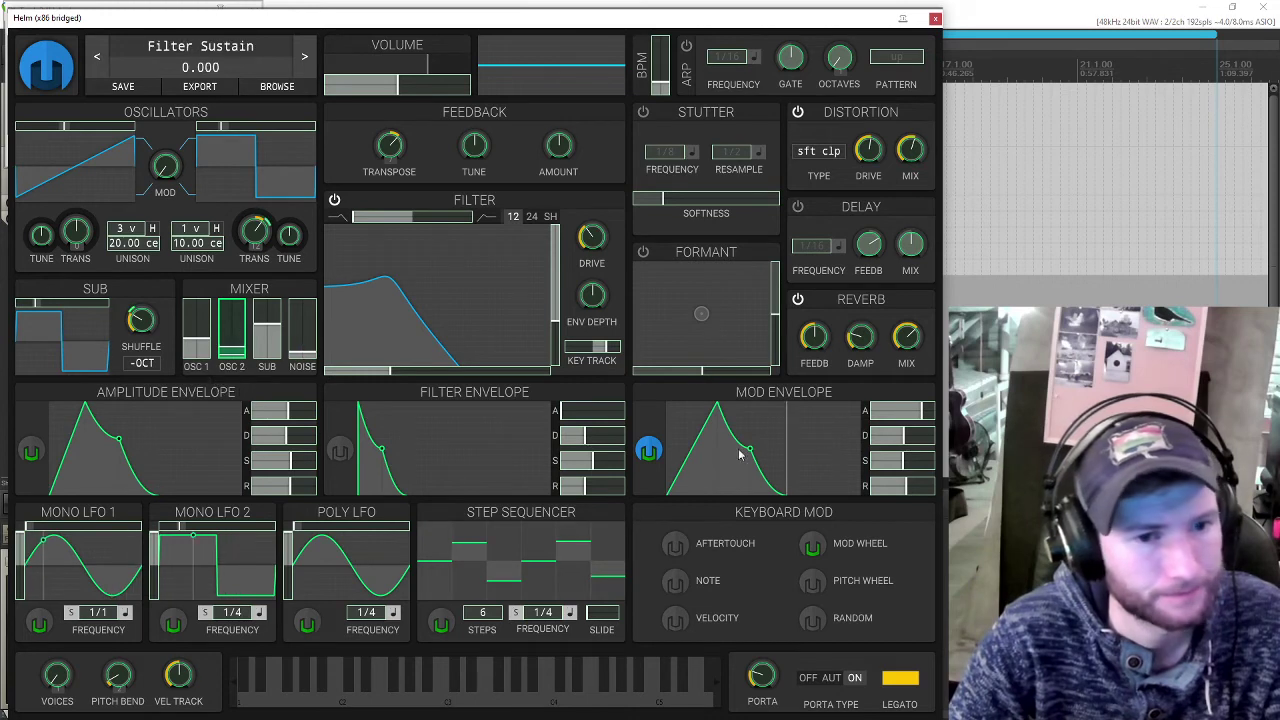
Step: Audition the patch and remove the mod wheel's modulation of Mono LFO 2's waveform
{"action": "left_click", "coordinate": [813, 545]}
{"action": "left_click", "coordinate": [813, 545]}
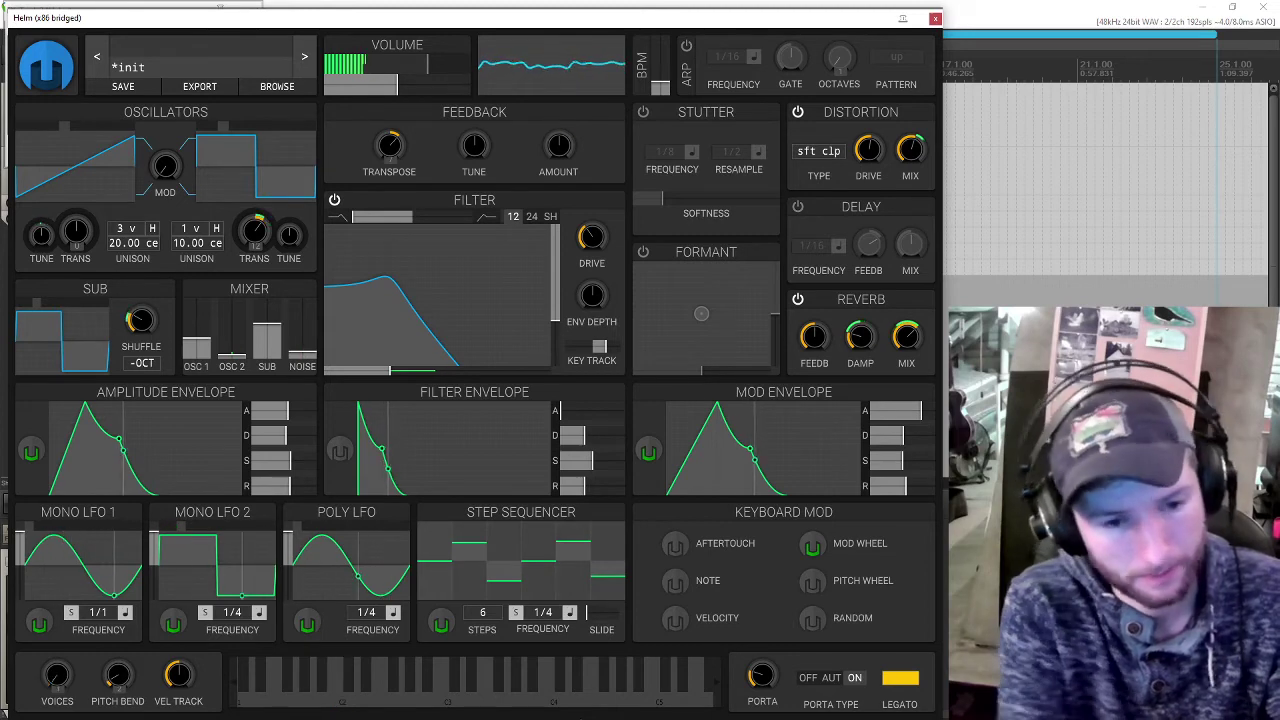
{"action": "left_click", "coordinate": [812, 543]}
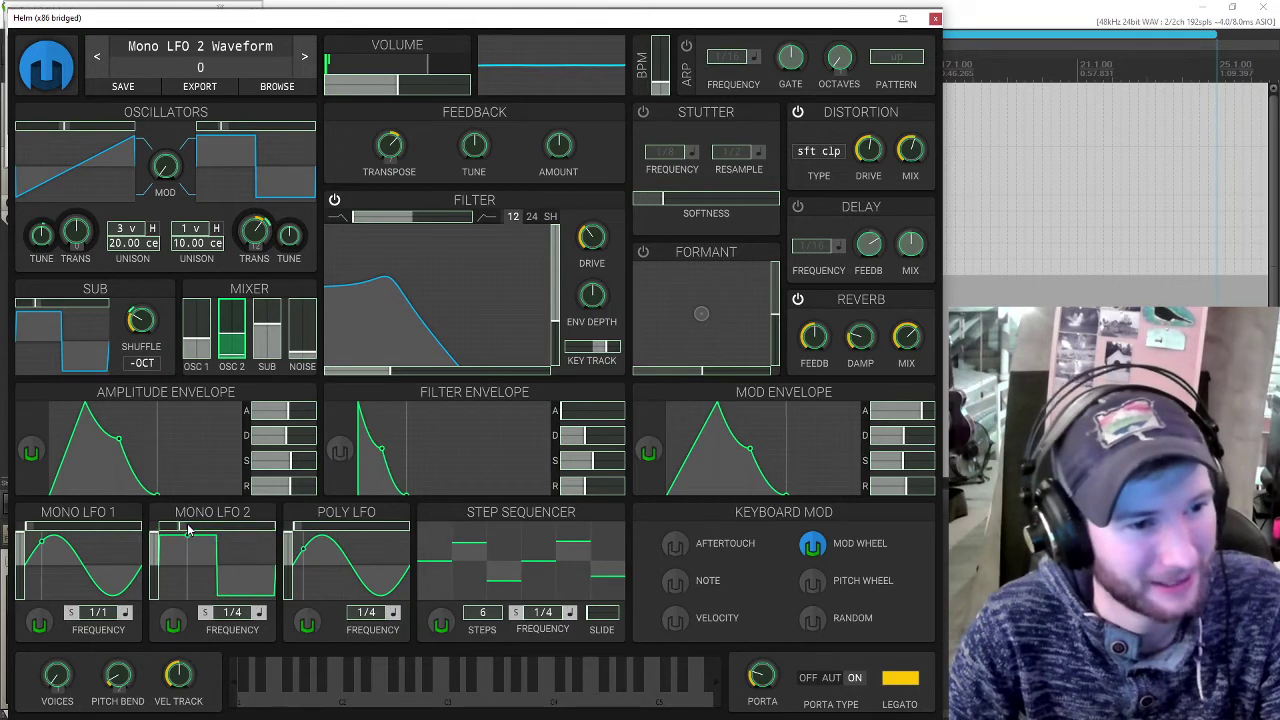
{"action": "left_click", "coordinate": [812, 553]}
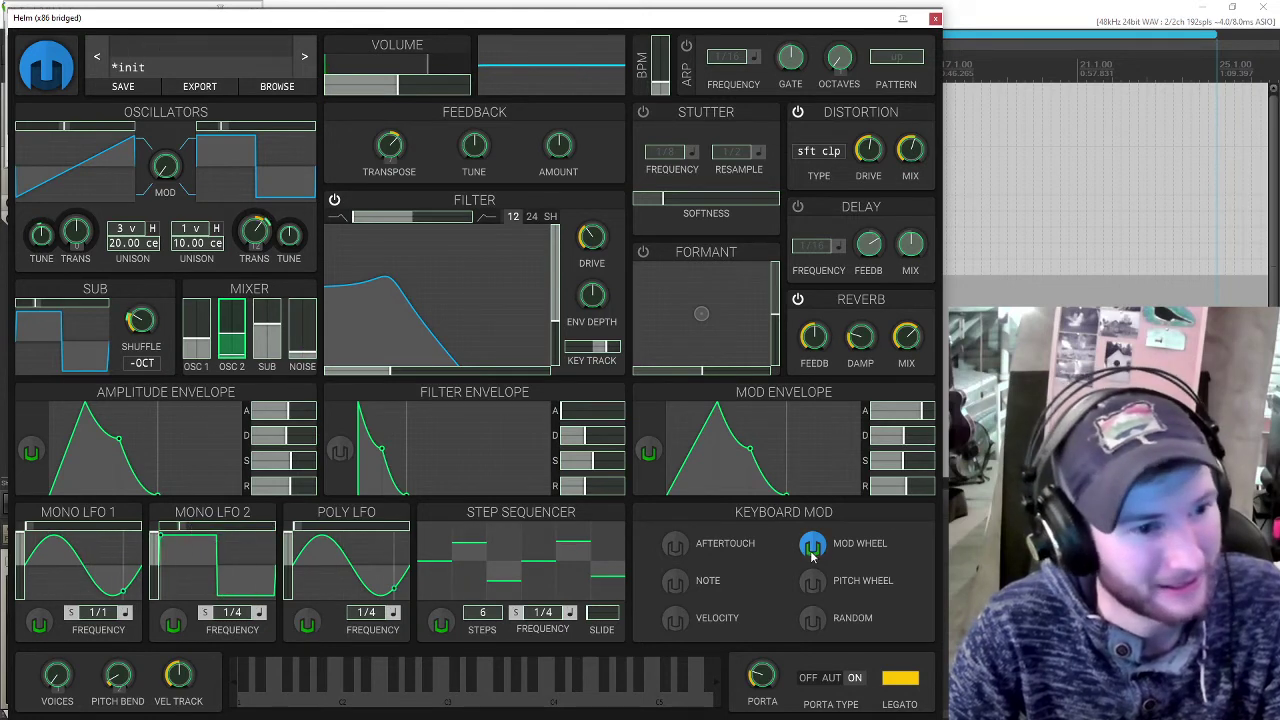
{"action": "left_click", "coordinate": [813, 548]}
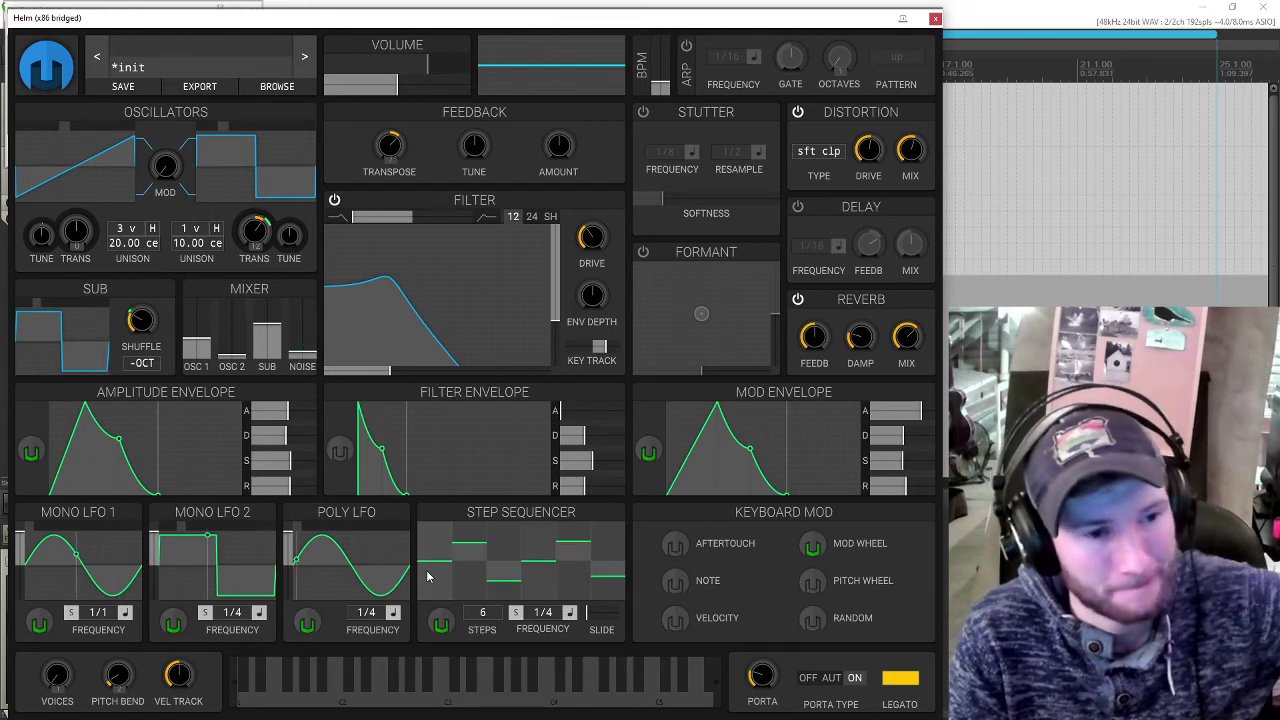
Step: Route the Poly LFO to the feedback tune with a positive amount
{"action": "left_click", "coordinate": [308, 623]}
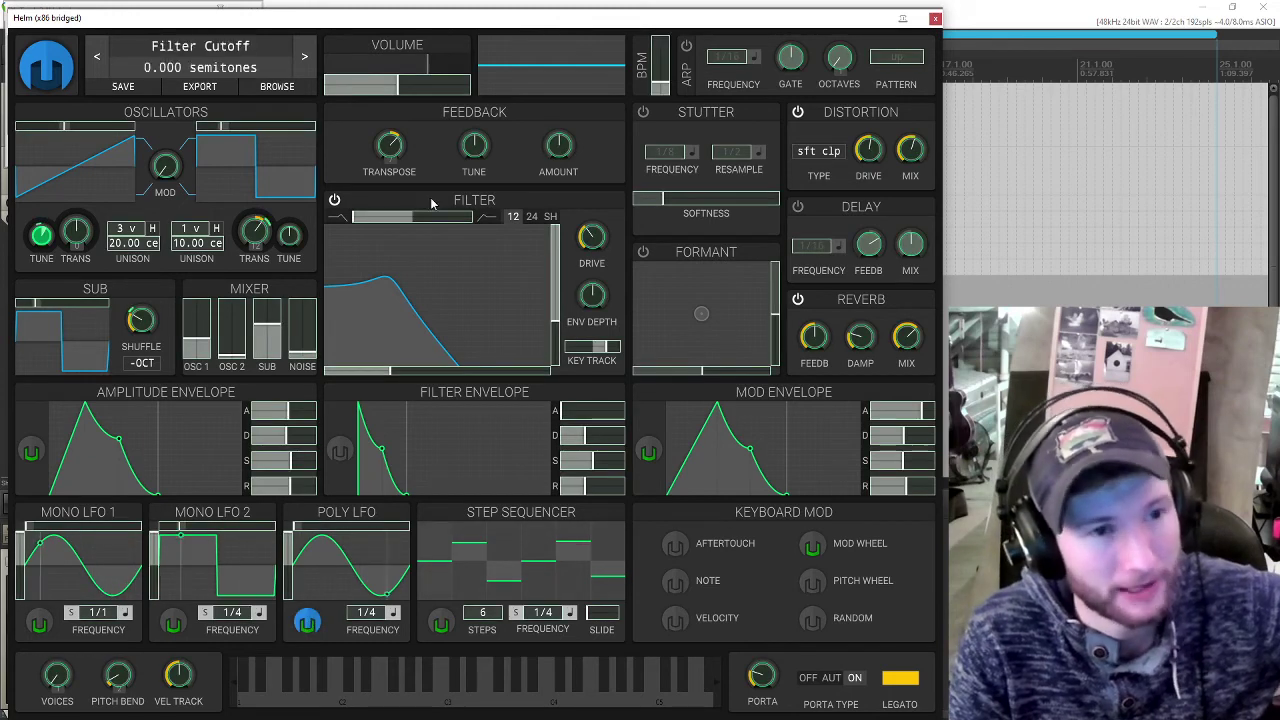
{"action": "left_click_drag", "start_coordinate": [474, 145], "coordinate": [474, 130]}
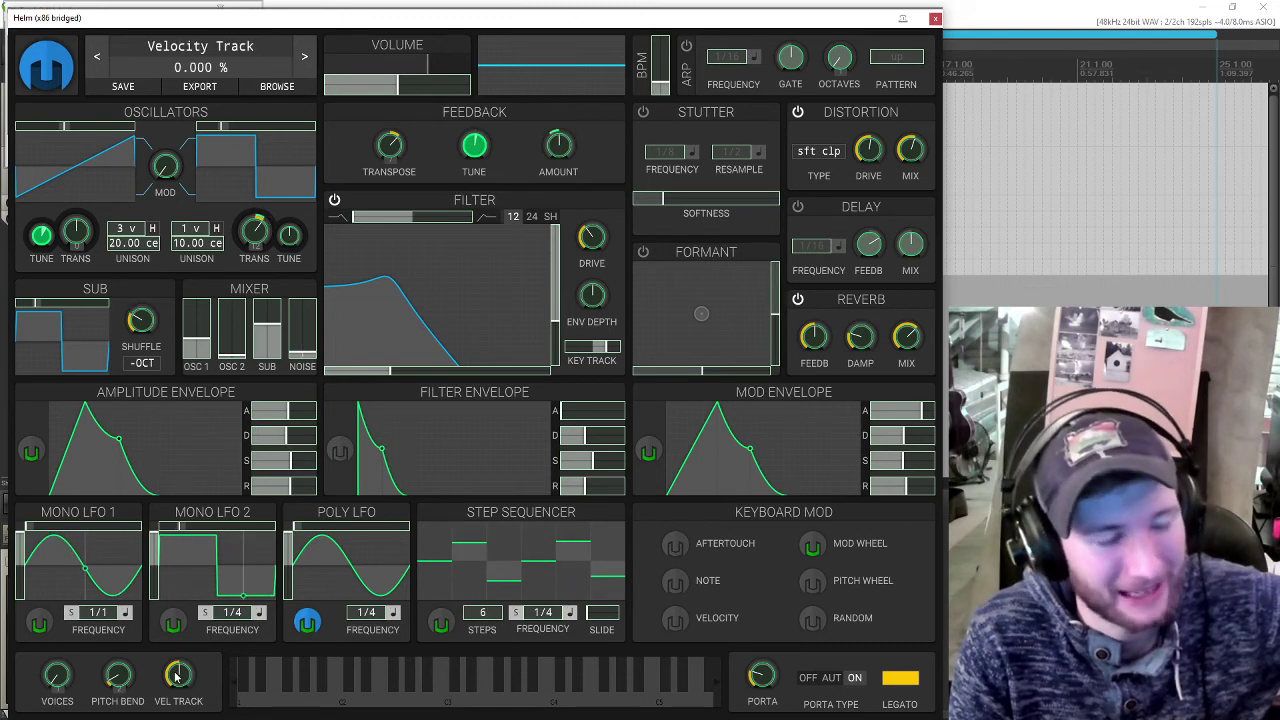
{"action": "left_click", "coordinate": [308, 623]}
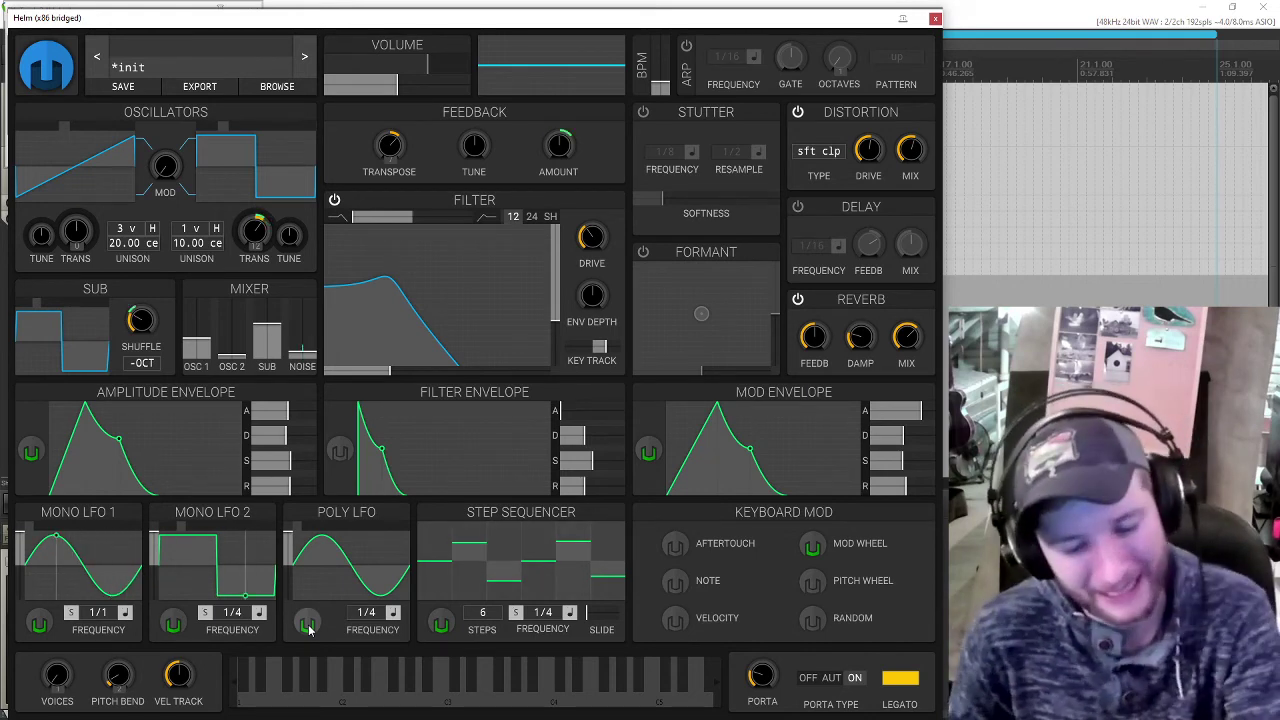
Step: Sustain a C2 note and lower the filter cutoff to 52.01 semitones
{"action": "key", "text": "a"}
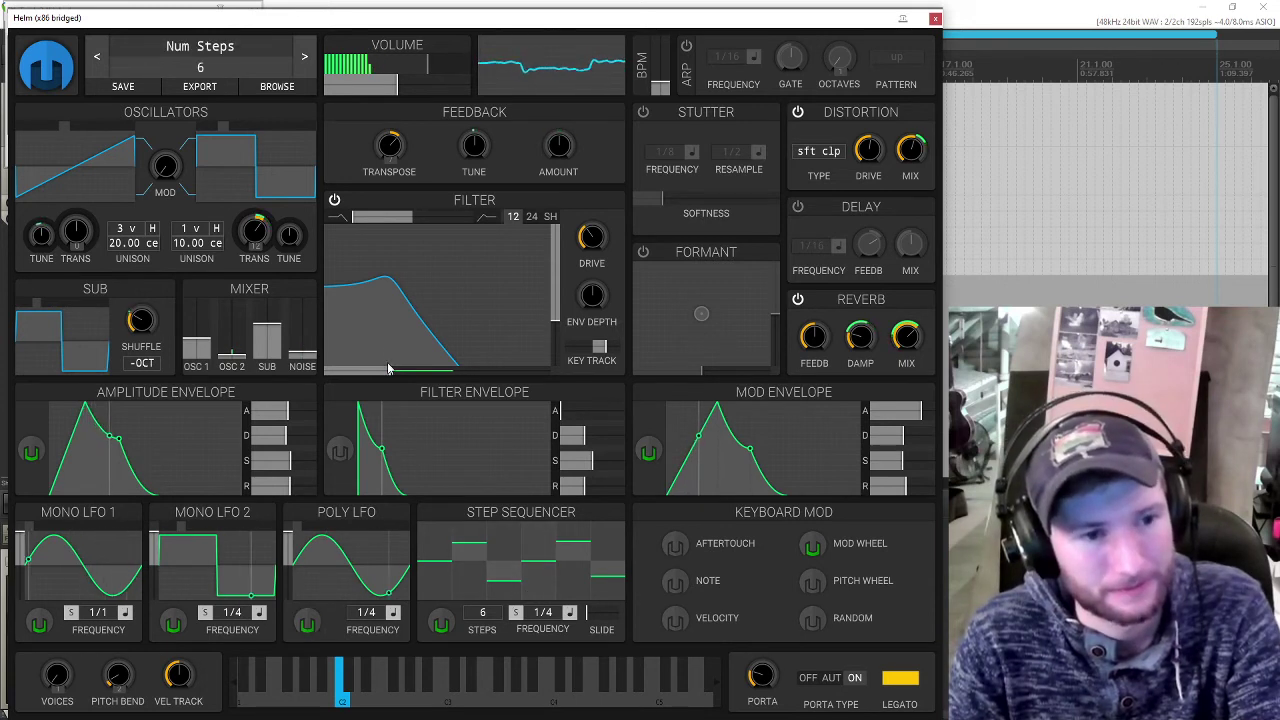
{"action": "left_click_drag", "start_coordinate": [391, 337], "coordinate": [392, 326]}
{"action": "scroll", "coordinate": [380, 372], "scroll_direction": "down", "scroll_amount": 5}
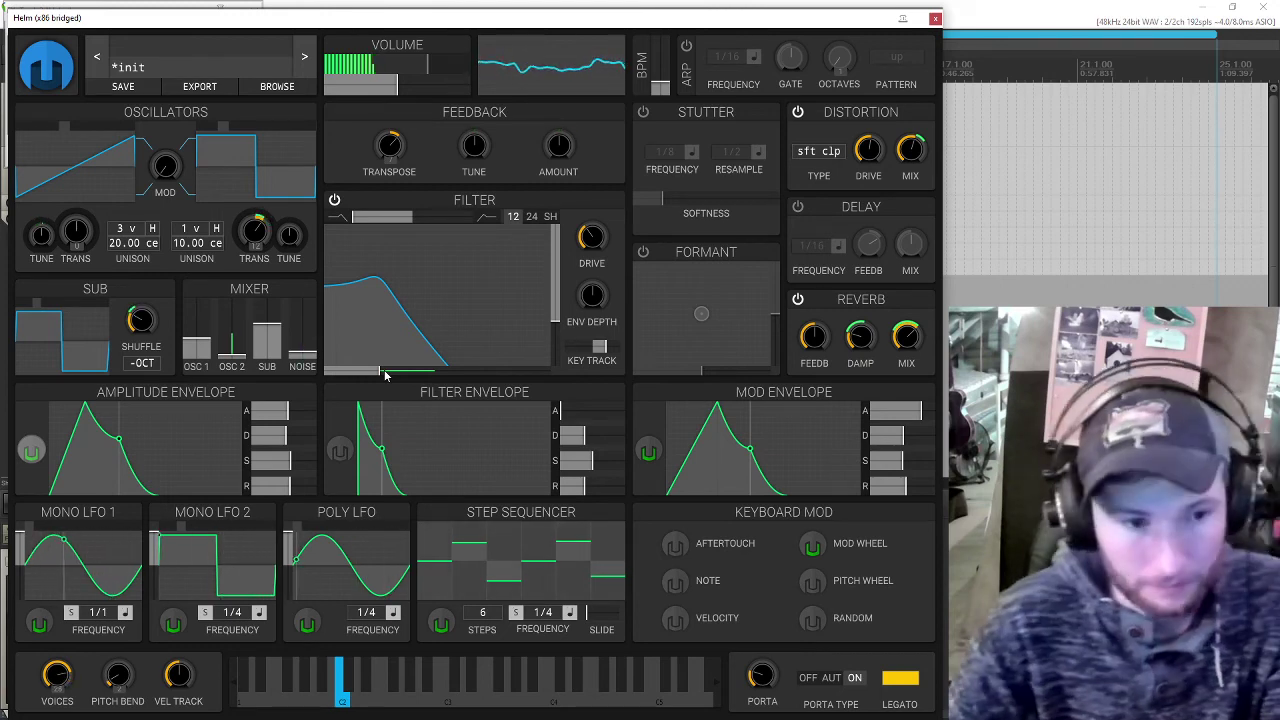
Step: Widen the step sequencer pattern by raising steps 2 and 5, lowering step 3 to -0.81 and lowering step 6
{"action": "left_click_drag", "start_coordinate": [472, 547], "coordinate": [476, 532]}
{"action": "left_click", "coordinate": [510, 583]}
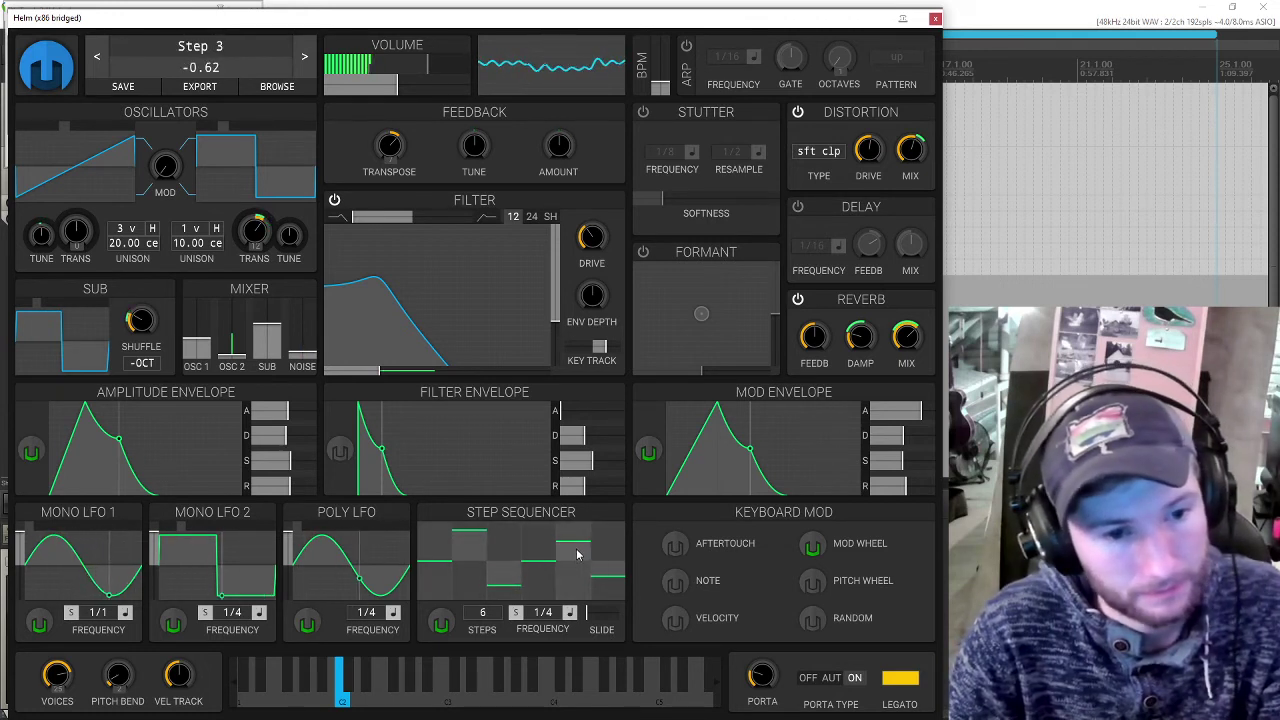
{"action": "mouse_move", "coordinate": [577, 551]}
{"action": "left_mouse_down"}
{"action": "mouse_move", "coordinate": [581, 532]}
{"action": "mouse_move", "coordinate": [609, 590]}
{"action": "left_mouse_up"}
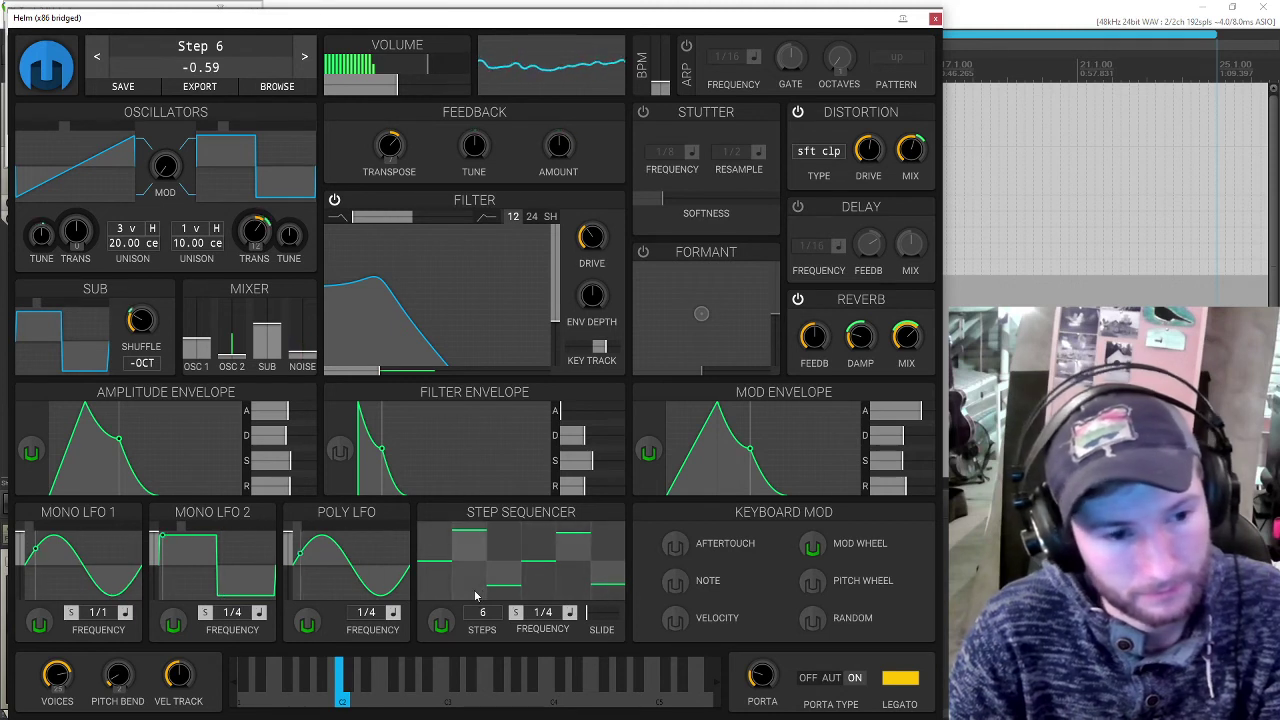
{"action": "left_click_drag", "start_coordinate": [500, 590], "coordinate": [504, 598]}
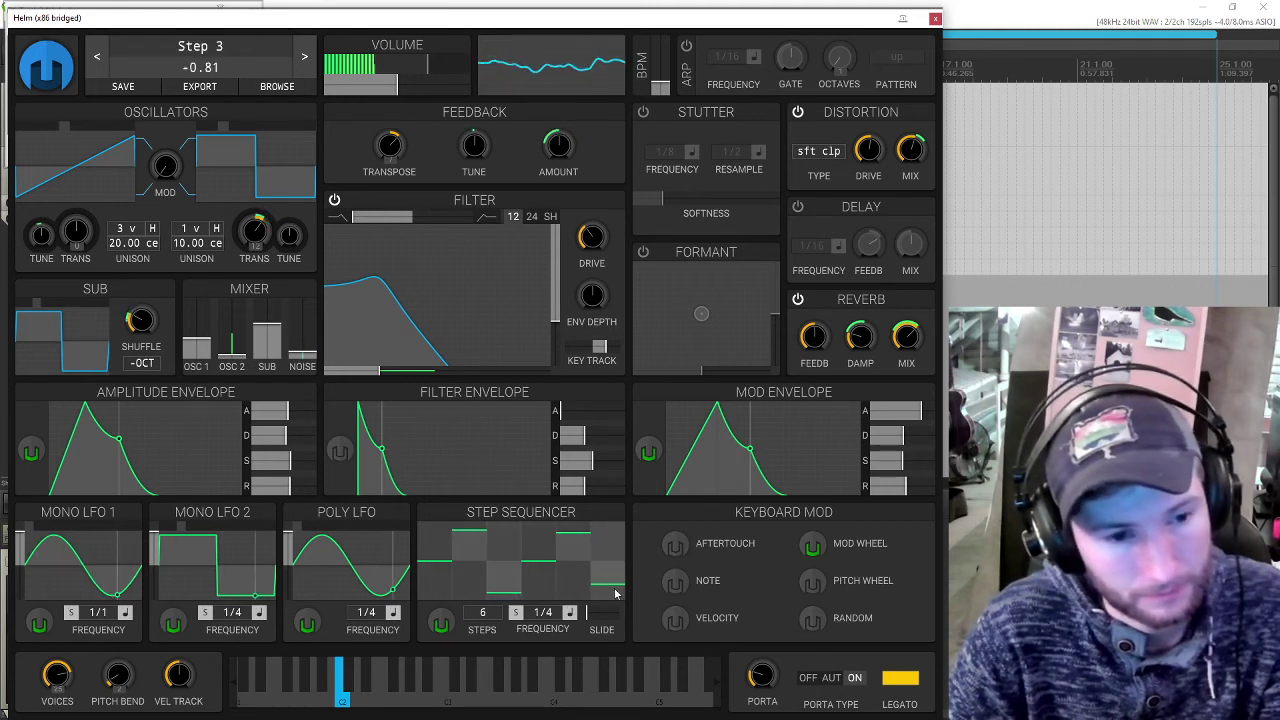
{"action": "left_click_drag", "start_coordinate": [617, 593], "coordinate": [578, 530]}
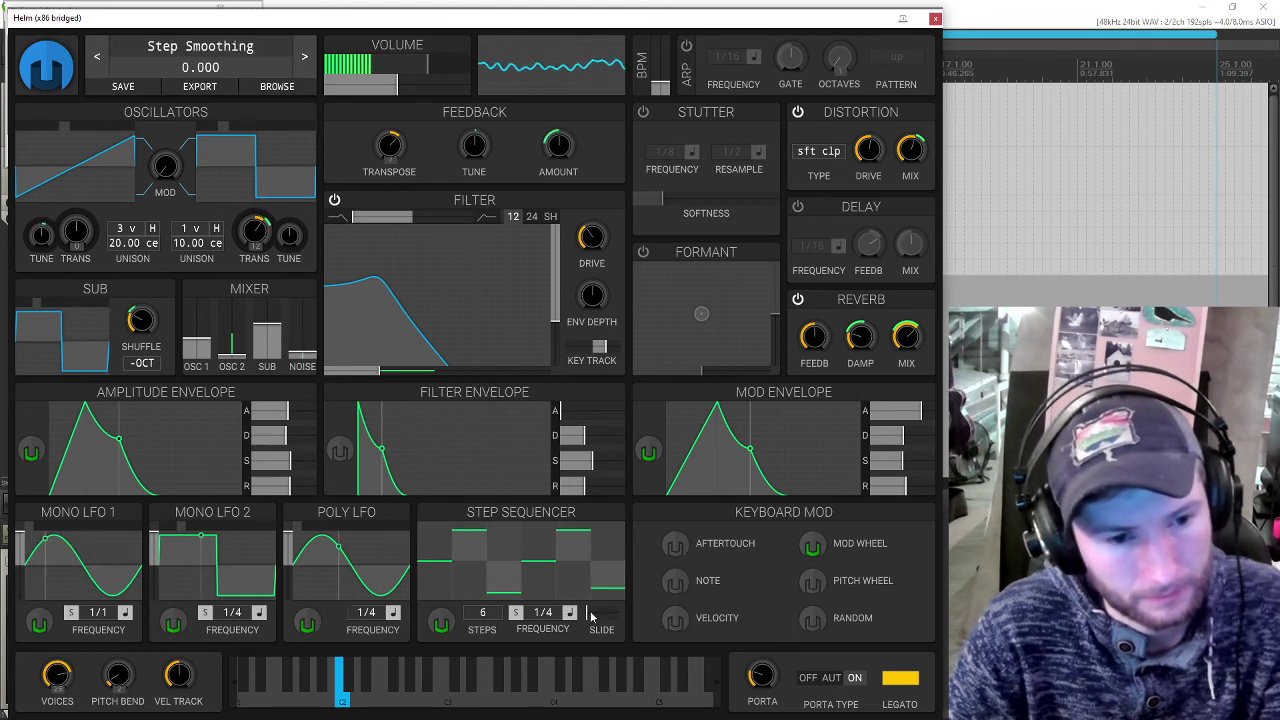
Step: Add some slide to the step sequencer, push step 5 near its maximum and bring steps 3 and 6 near their minimum
{"action": "left_click_drag", "start_coordinate": [590, 617], "coordinate": [601, 614]}
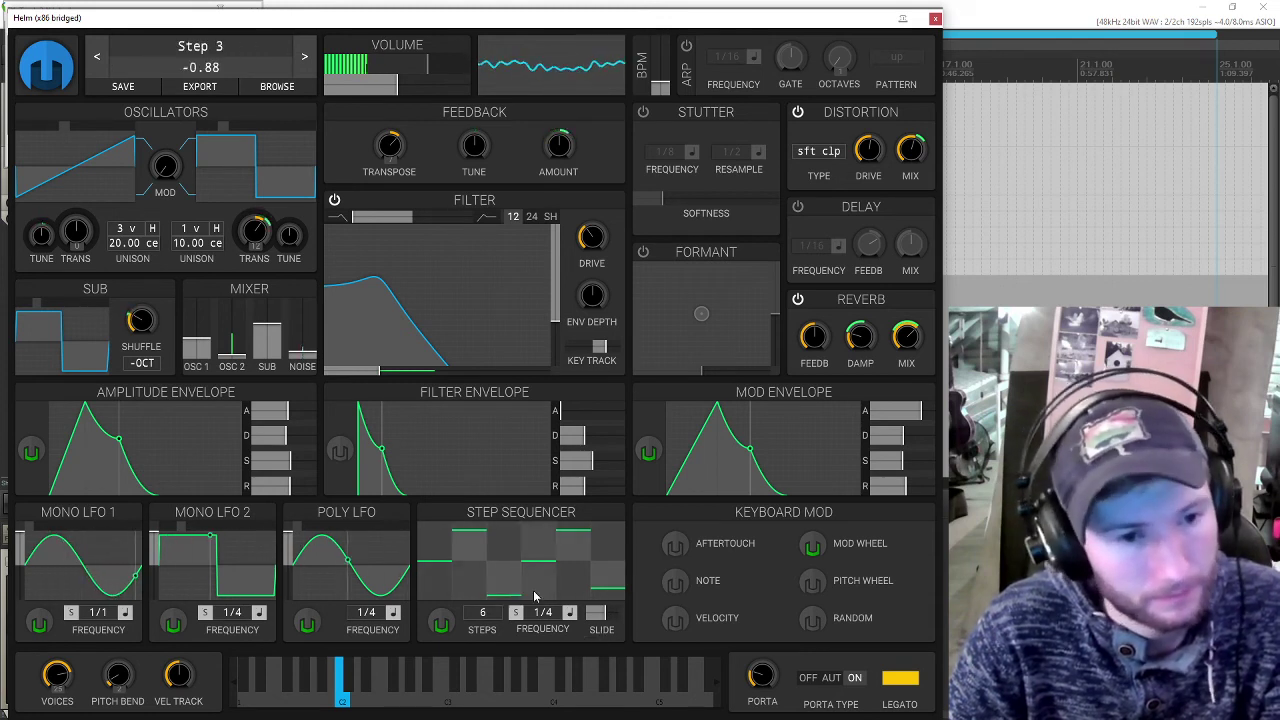
{"action": "mouse_move", "coordinate": [569, 558]}
{"action": "left_mouse_down"}
{"action": "mouse_move", "coordinate": [572, 530]}
{"action": "mouse_move", "coordinate": [605, 600]}
{"action": "left_mouse_up"}
{"action": "mouse_move", "coordinate": [525, 555]}
{"action": "left_mouse_down"}
{"action": "mouse_move", "coordinate": [470, 542]}
{"action": "mouse_move", "coordinate": [503, 526]}
{"action": "mouse_move", "coordinate": [520, 534]}
{"action": "mouse_move", "coordinate": [519, 628]}
{"action": "left_mouse_up"}
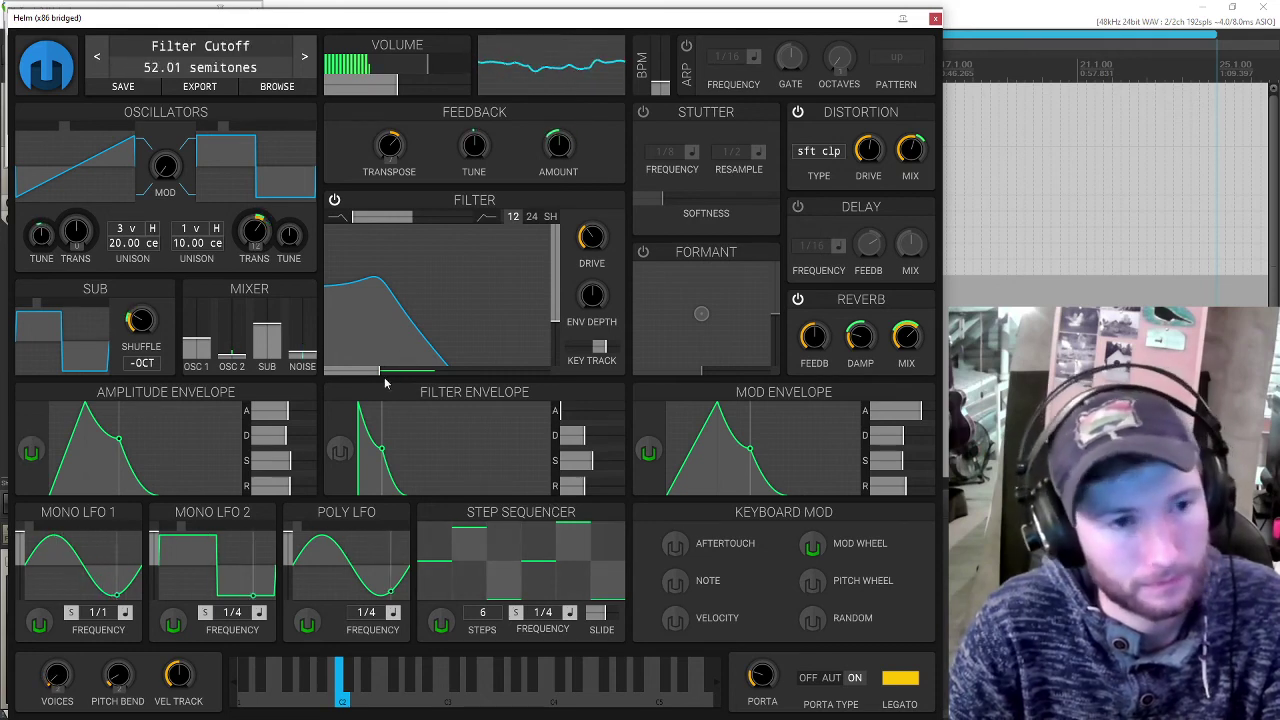
Step: Modulate the filter cutoff by -6.00 semitones with the step sequencer
{"action": "left_click", "coordinate": [441, 622]}
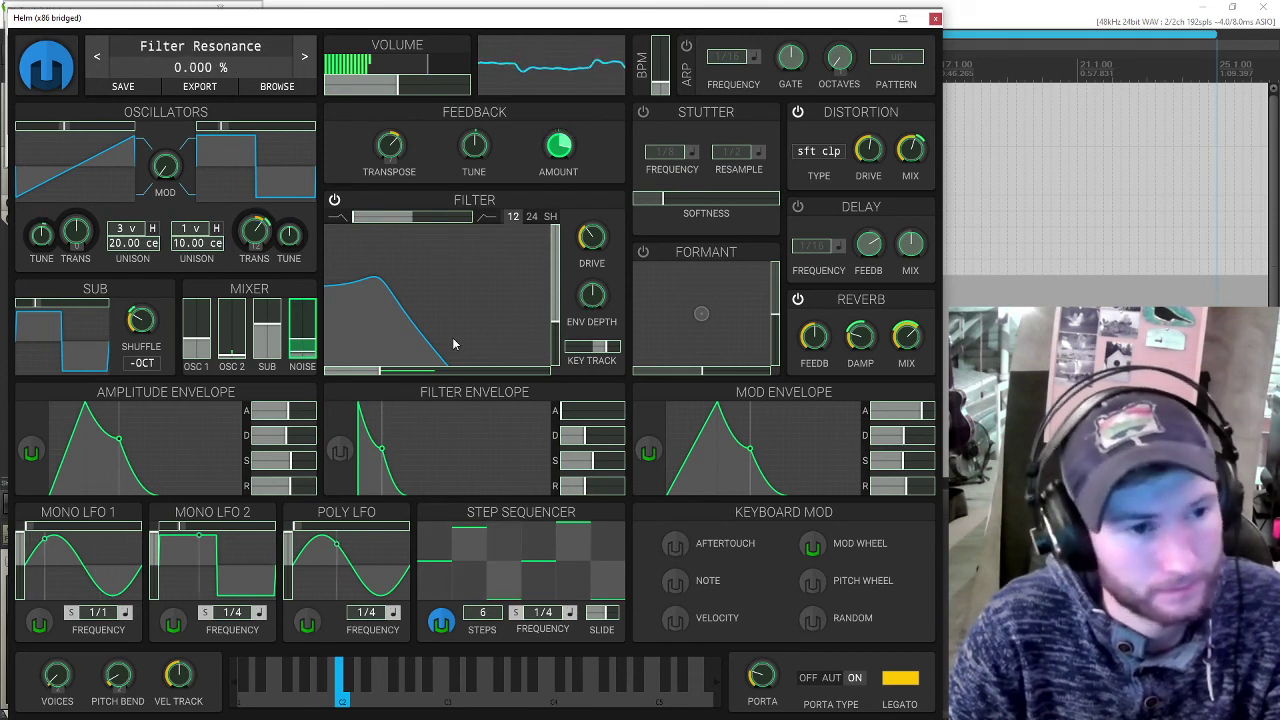
{"action": "mouse_move", "coordinate": [379, 375]}
{"action": "left_mouse_down"}
{"action": "mouse_move", "coordinate": [390, 375]}
{"action": "mouse_move", "coordinate": [376, 375]}
{"action": "left_mouse_up"}
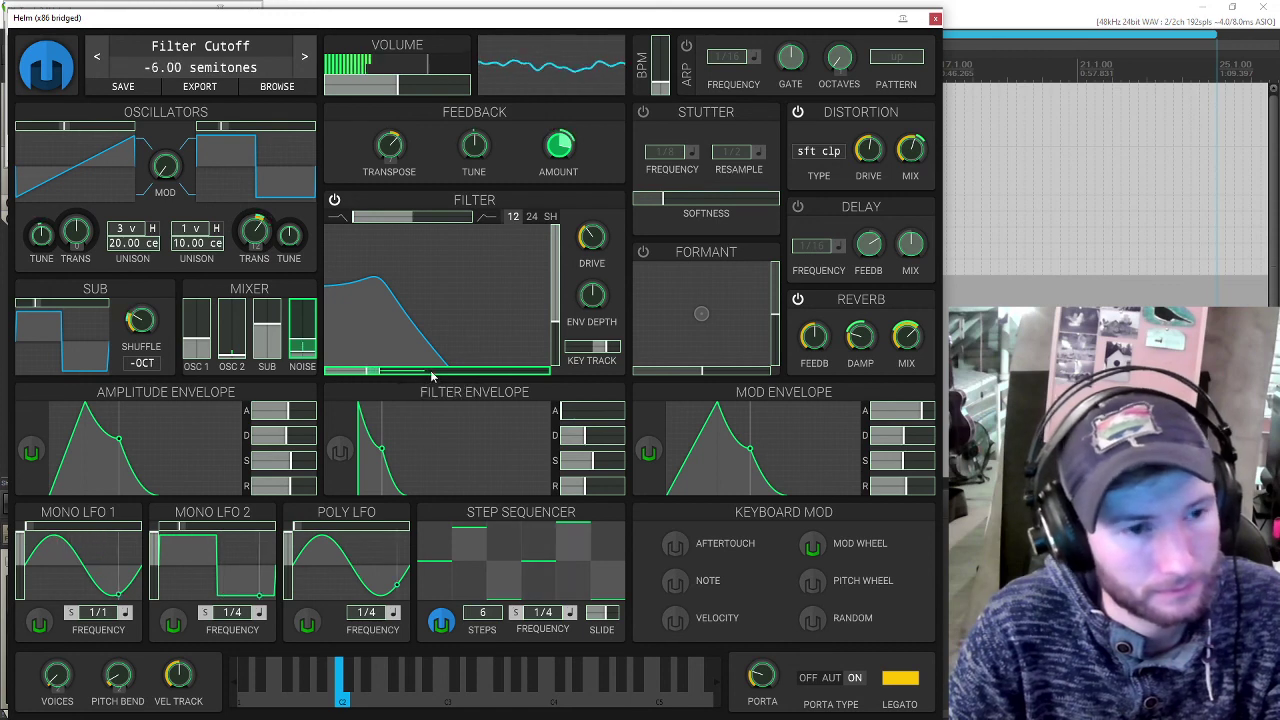
{"action": "left_click", "coordinate": [441, 623]}
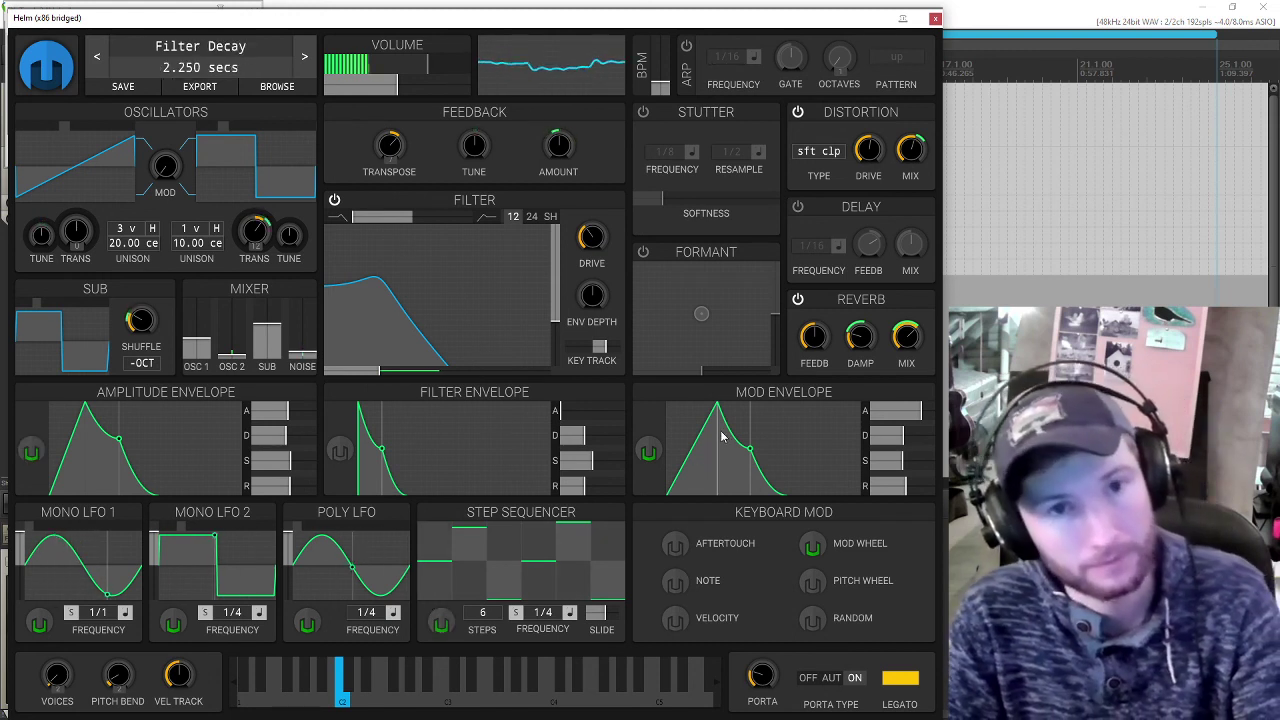
Step: Turn the synth's output volume down to a low level and close its plug-in window
{"action": "left_click_drag", "start_coordinate": [397, 85], "coordinate": [341, 99]}
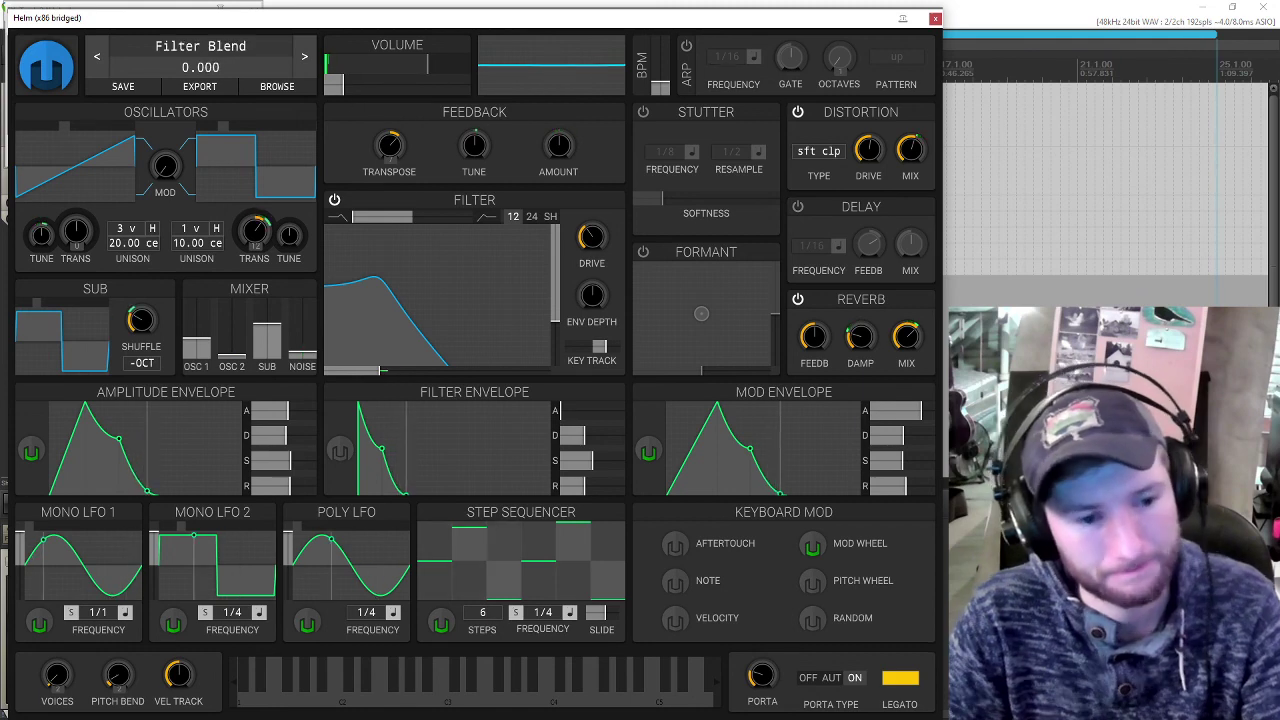
{"action": "left_click", "coordinate": [935, 18]}
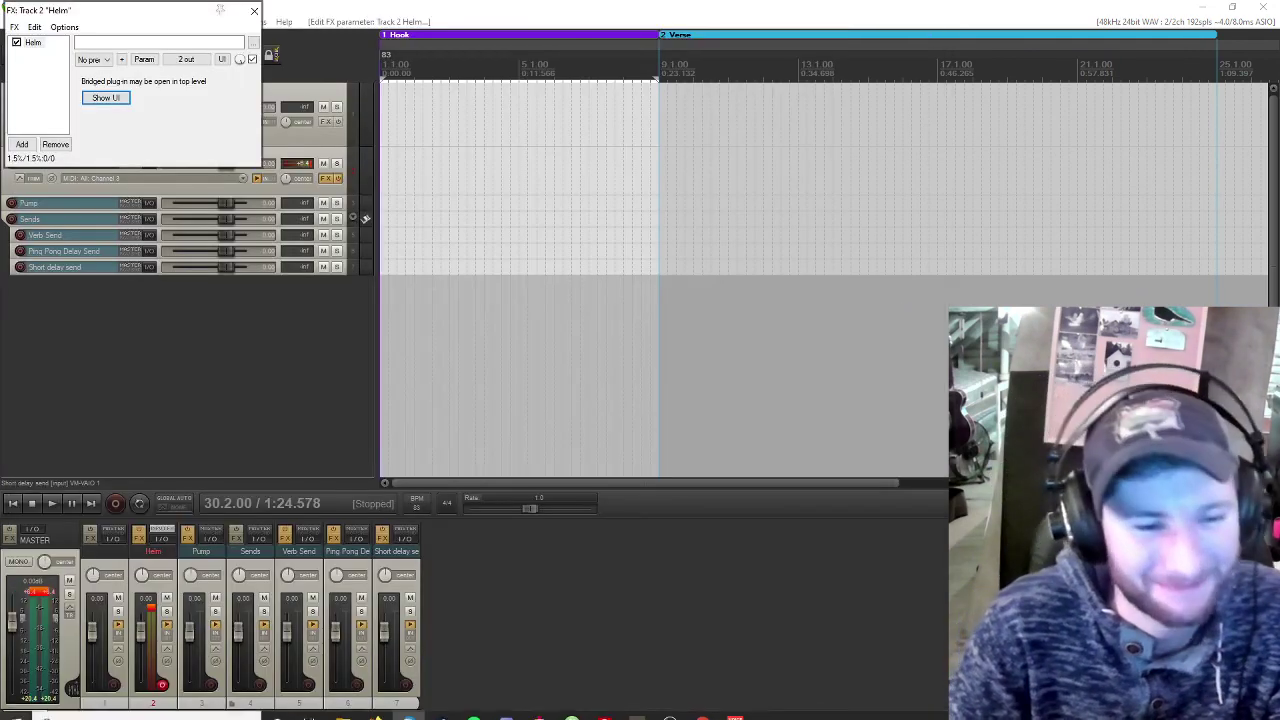